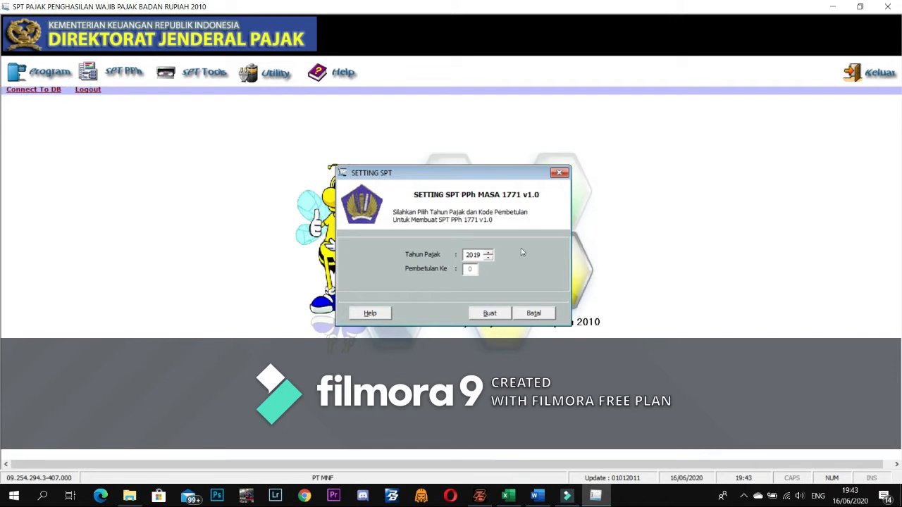
- Cancel the new return setup and open the existing 2018 SPT, Pembetulan 0, for editing
left_click(535, 312)
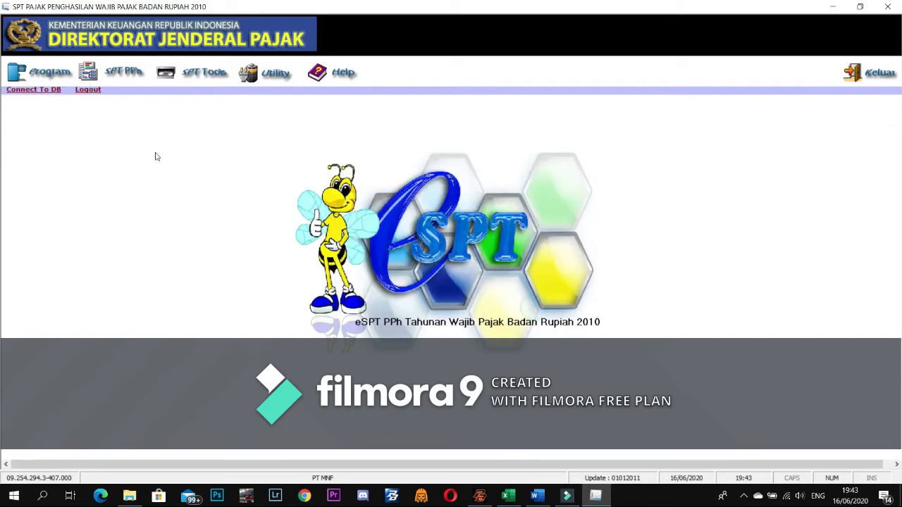
left_click(39, 71)
left_click(92, 110)
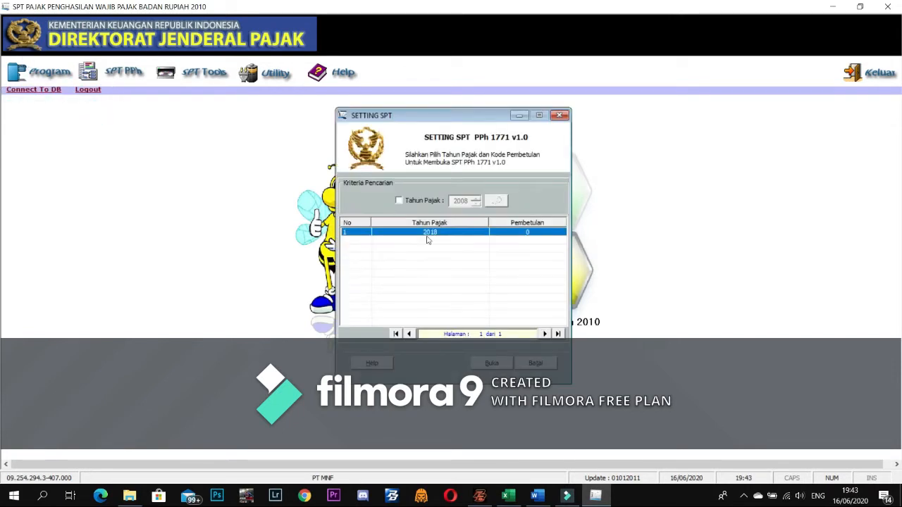
left_click(493, 363)
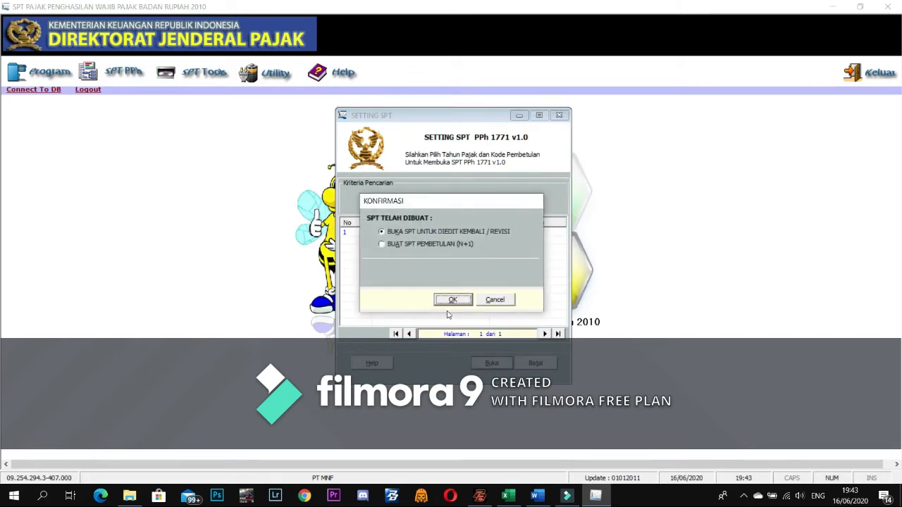
left_click(453, 300)
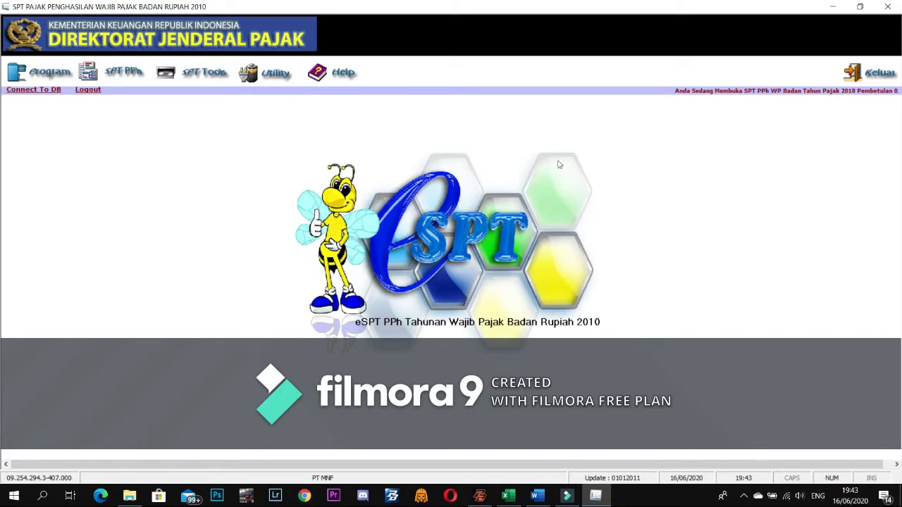
left_click(124, 84)
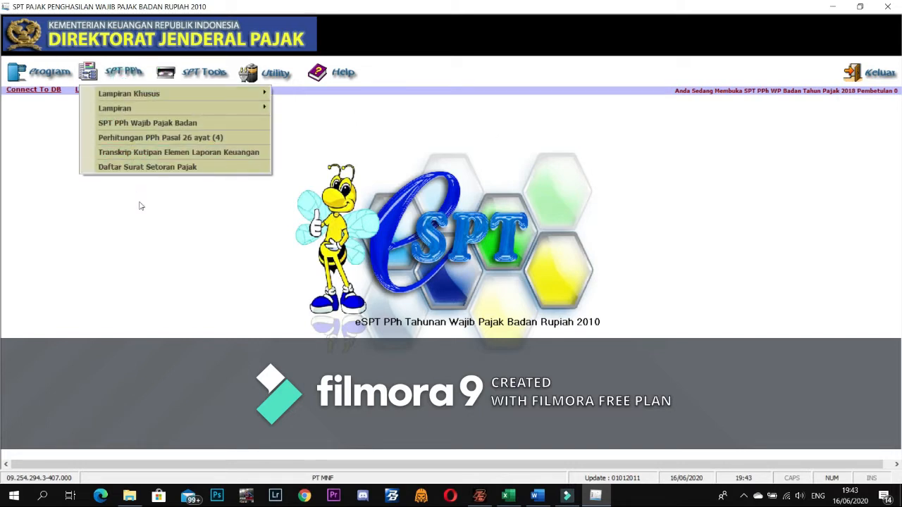
left_click(168, 154)
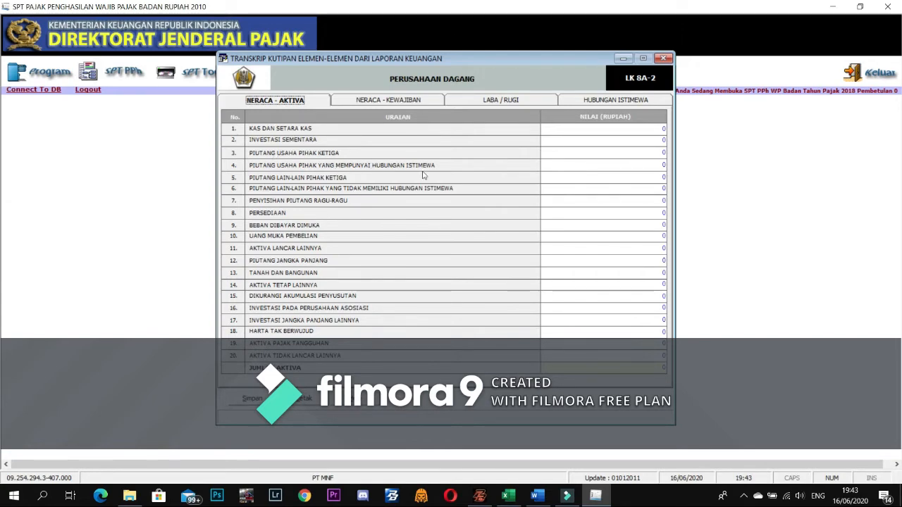
left_click(174, 187)
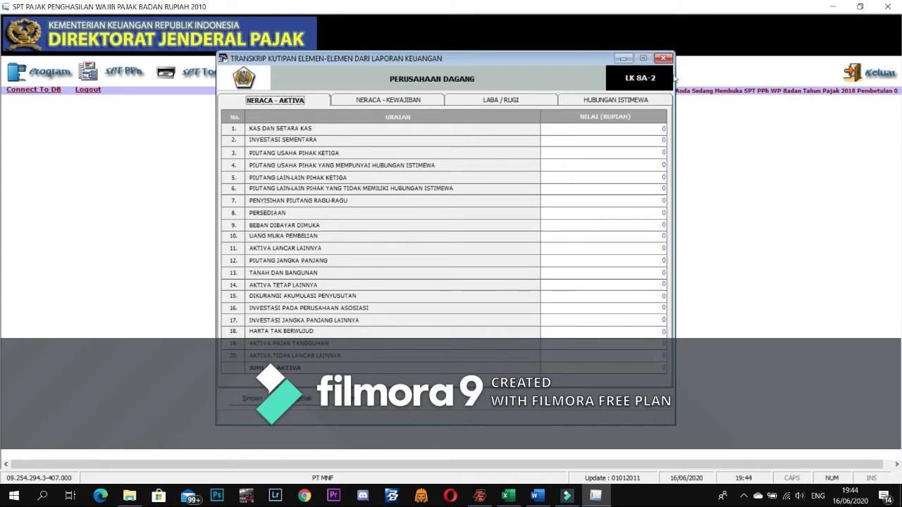
left_click(663, 58)
left_click(126, 73)
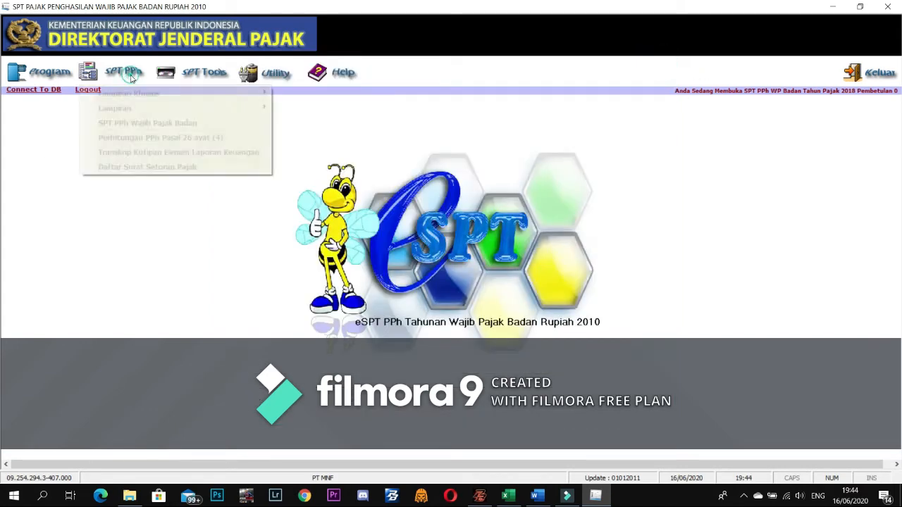
mouse_move(163, 96)
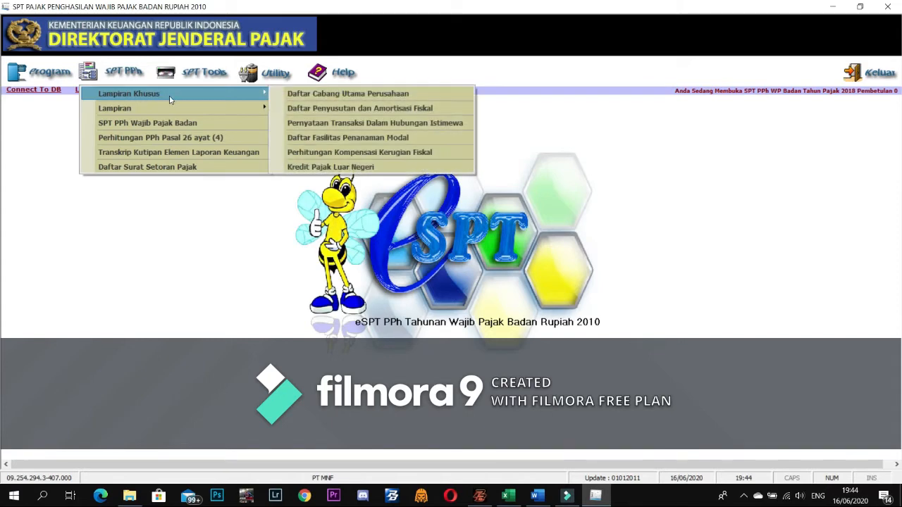
left_click(374, 96)
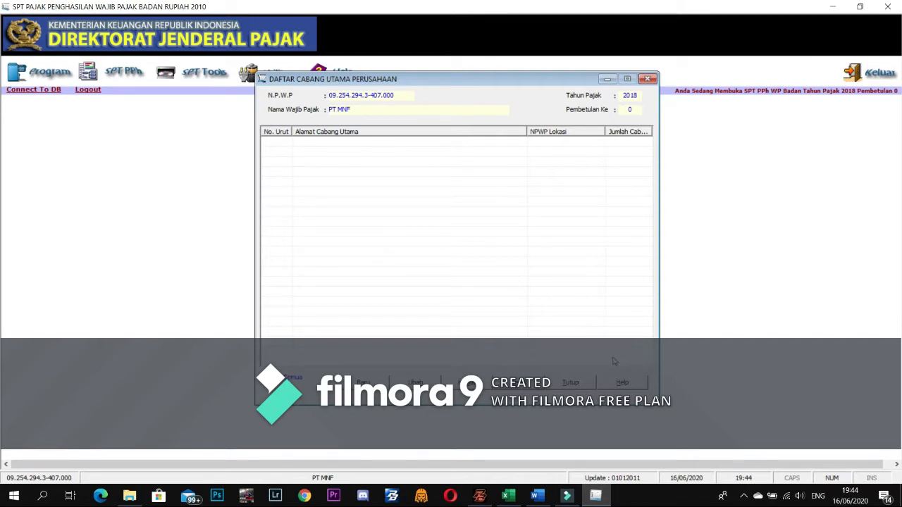
left_click(363, 382)
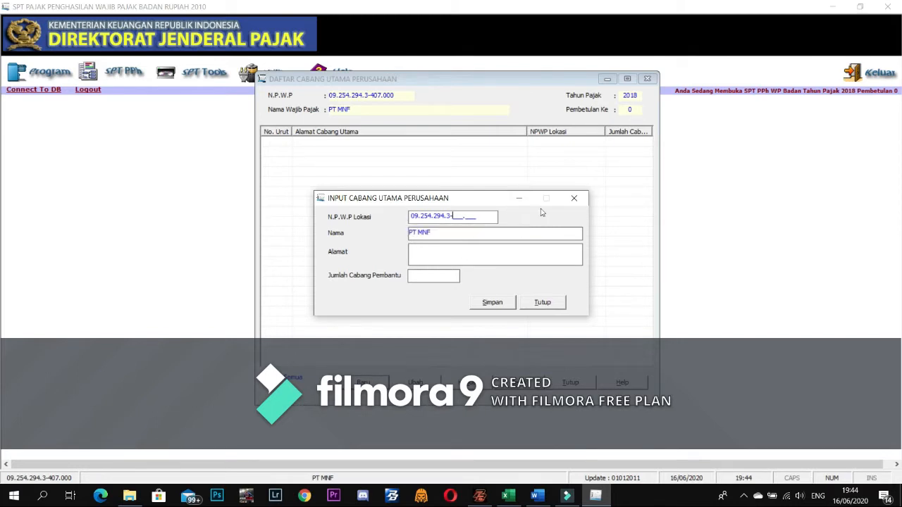
left_click(574, 200)
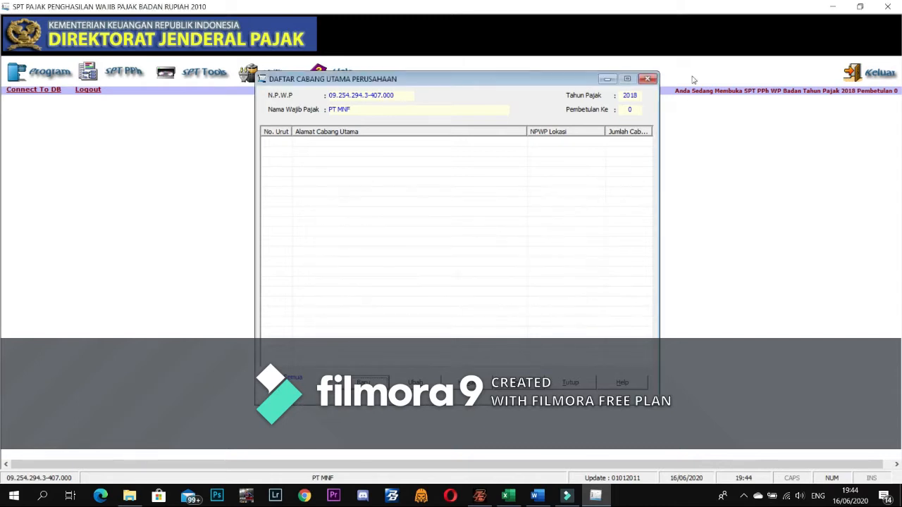
left_click(647, 79)
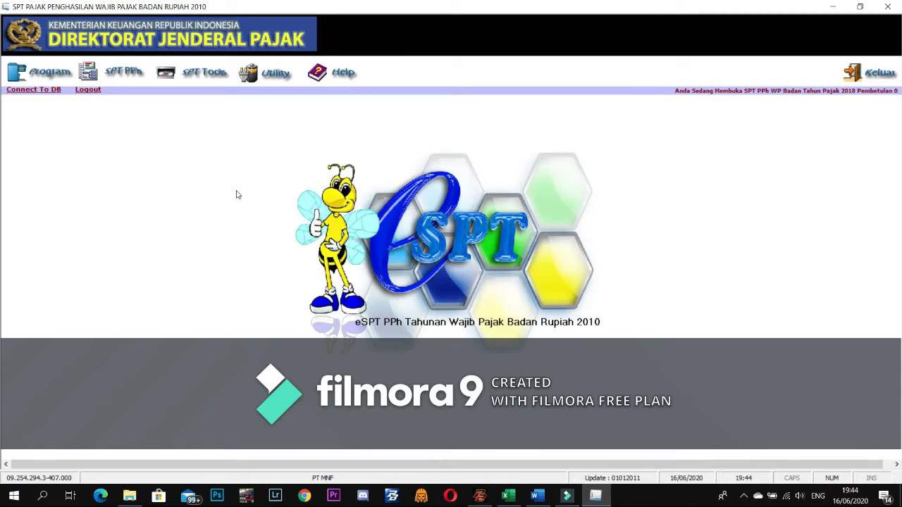
- Open the LK 8A-2 financial statement transcript form and restore down the eSPT window beside Word
left_click(117, 74)
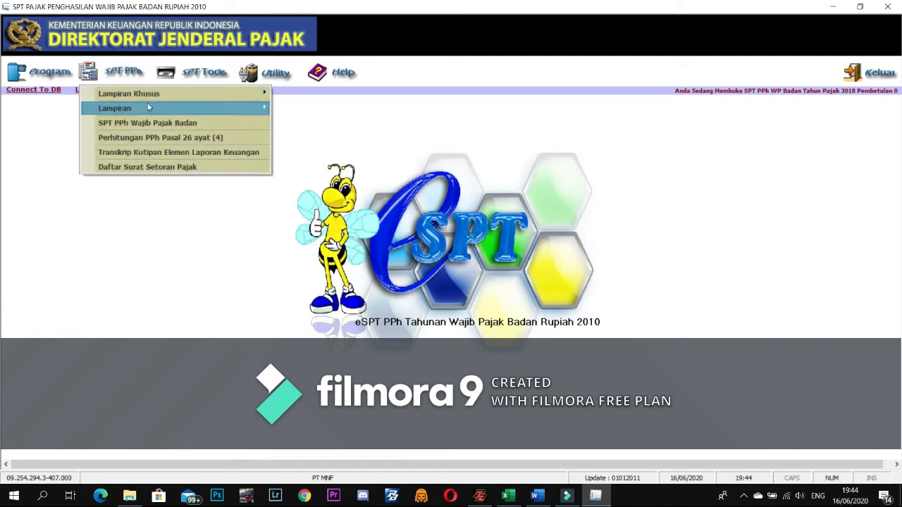
left_click(164, 153)
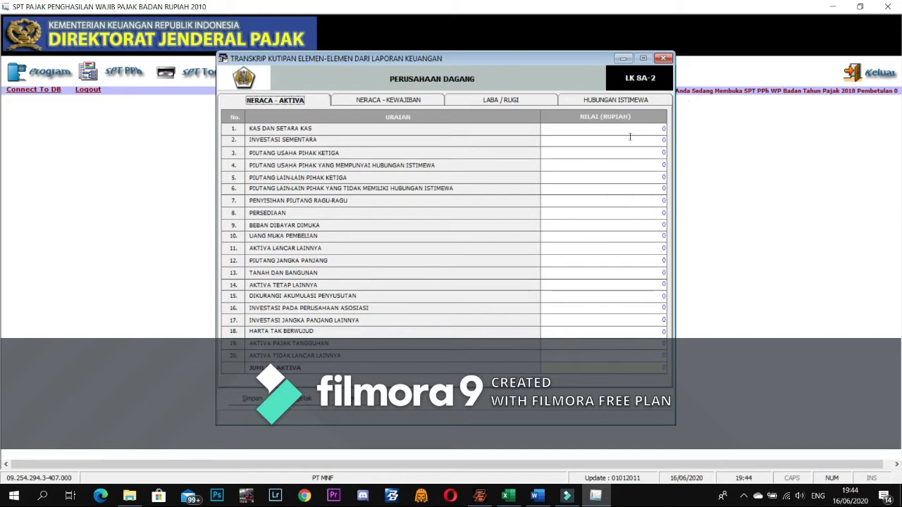
left_click(542, 495)
left_click(116, 188)
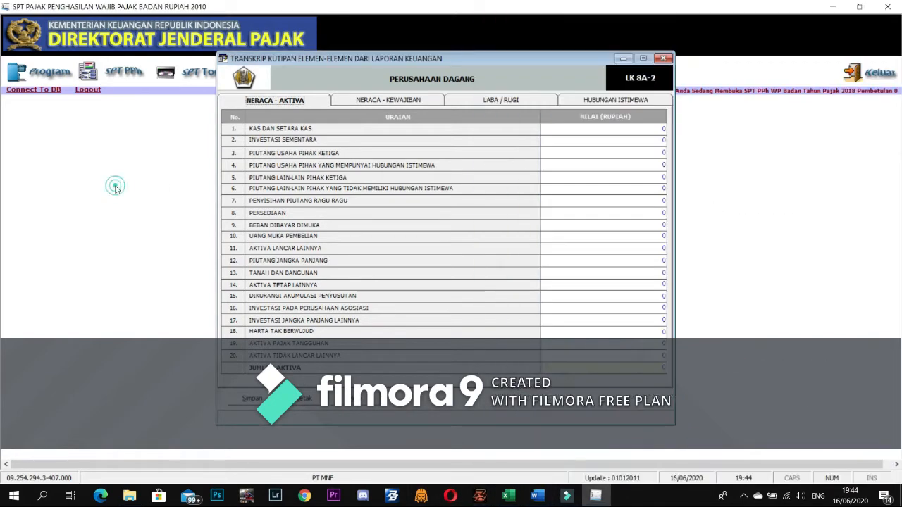
left_click(860, 7)
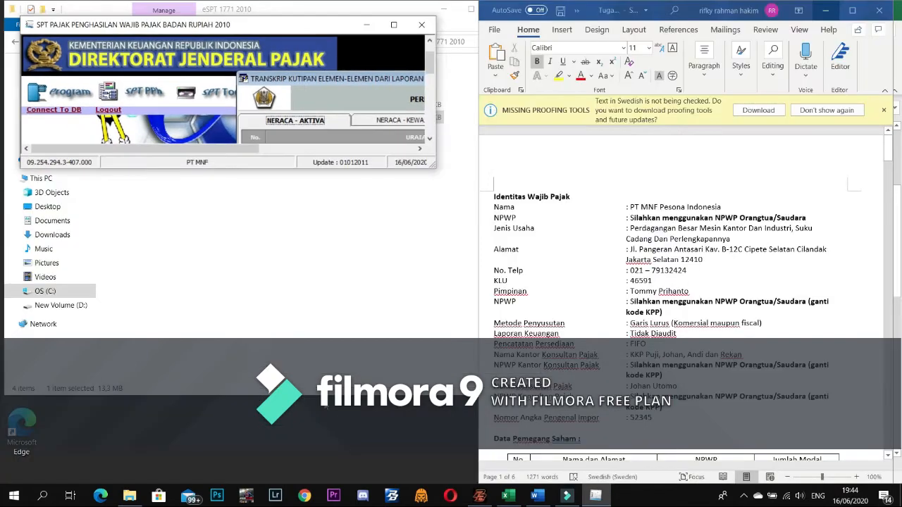
- Close File Explorer and size the eSPT window to full height beside the Word document
left_click_drag(324, 397, 314, 470)
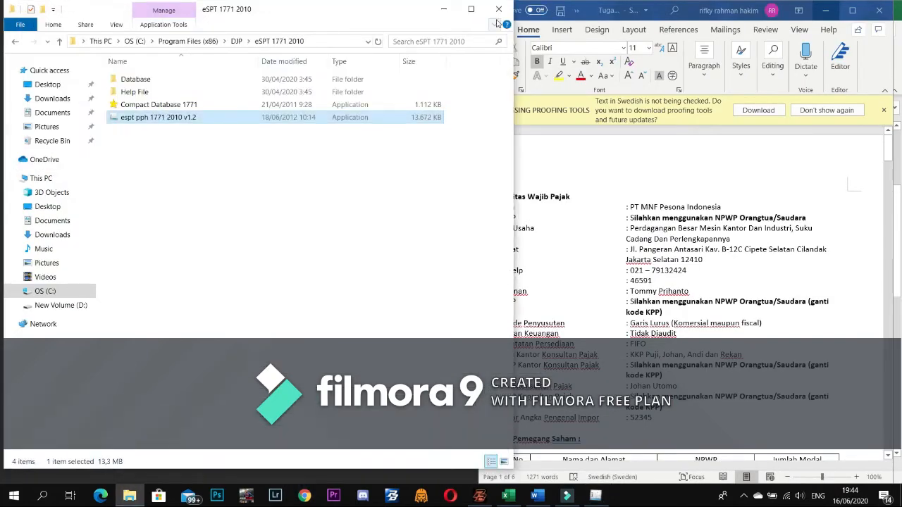
left_click(499, 9)
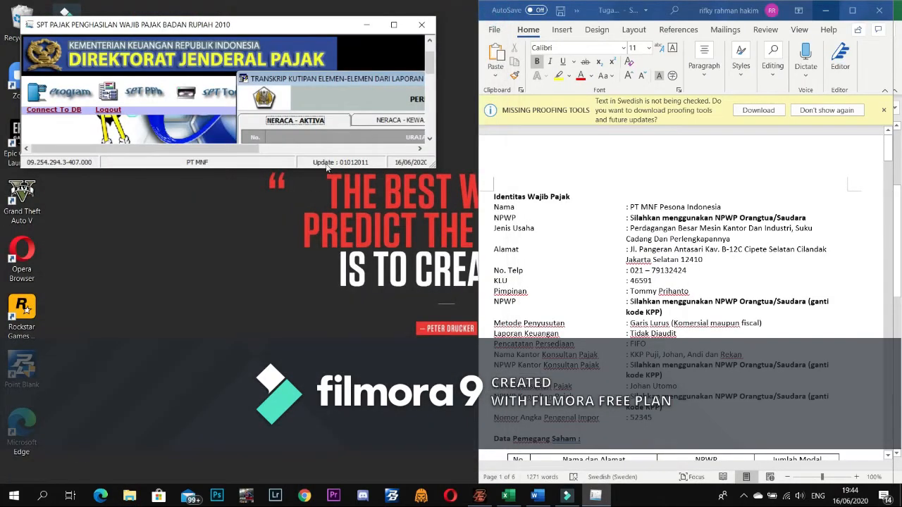
left_click_drag(328, 170, 288, 486)
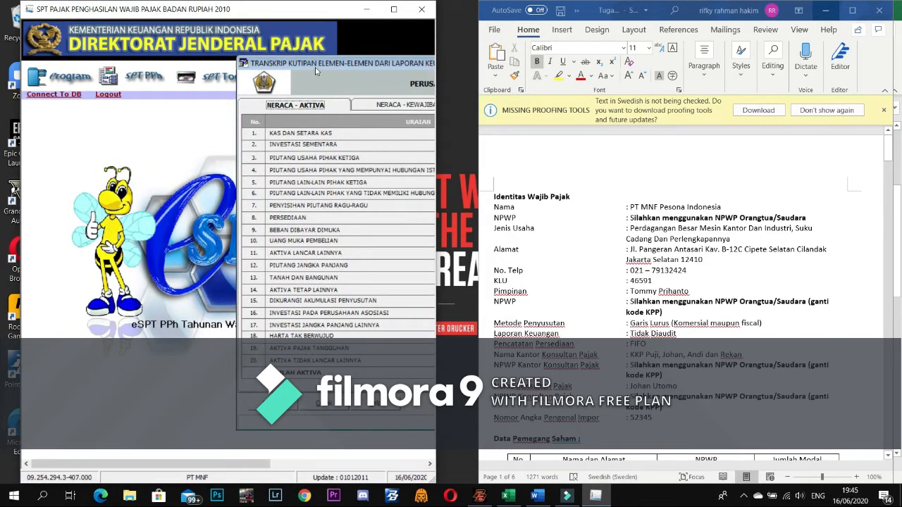
left_click_drag(317, 65, 27, 91)
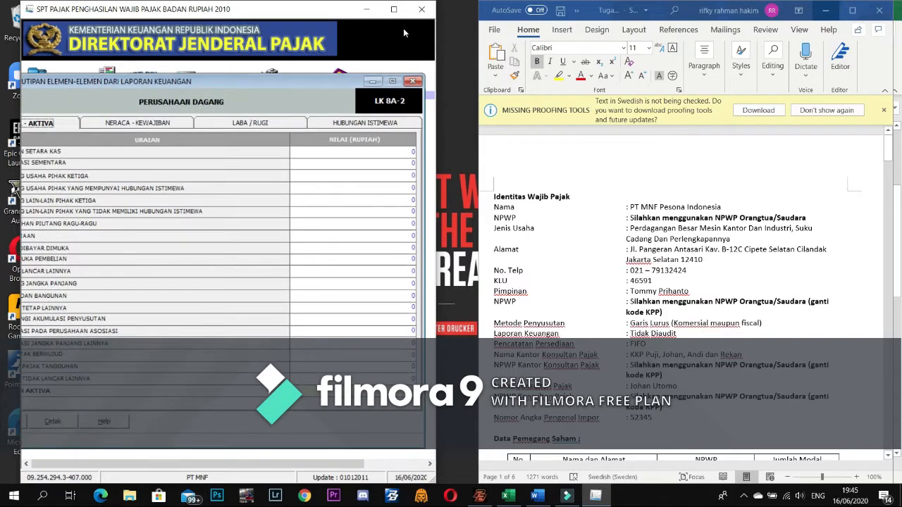
left_click_drag(437, 37, 483, 37)
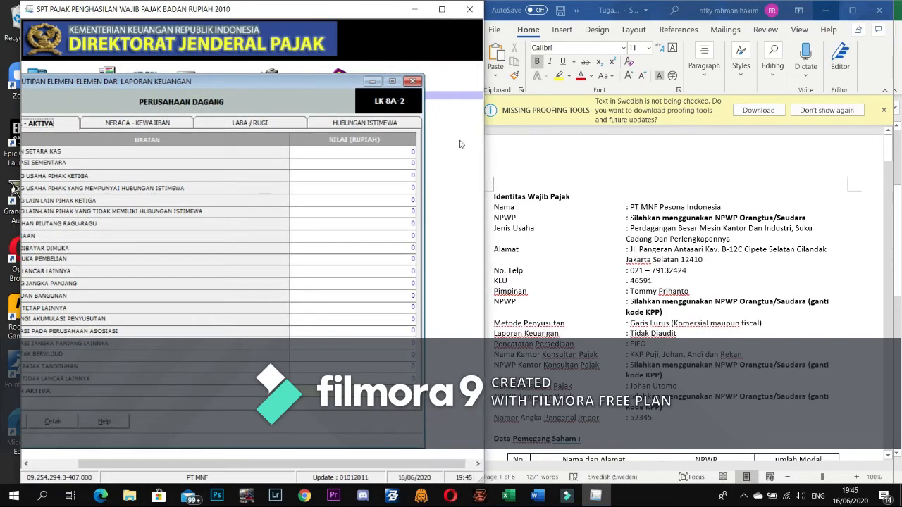
- Scroll Word down to the balance sheet and dismiss the missing proofing tools notice
scroll(709, 341, "down", 15)
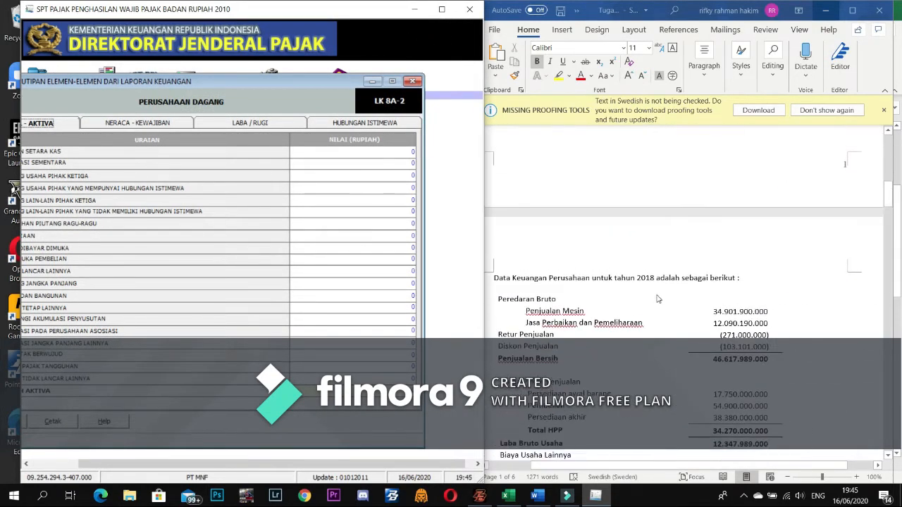
scroll(726, 245, "down", 1)
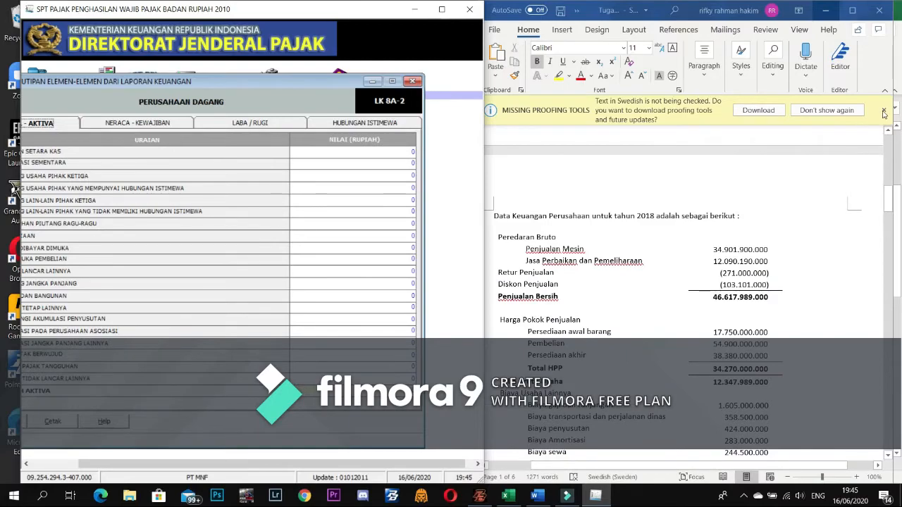
scroll(718, 298, "down", 12)
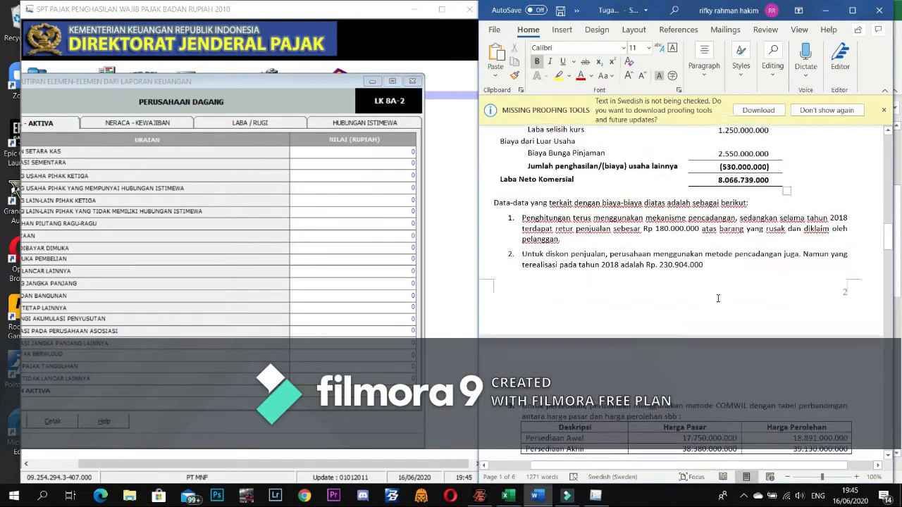
scroll(718, 298, "down", 15)
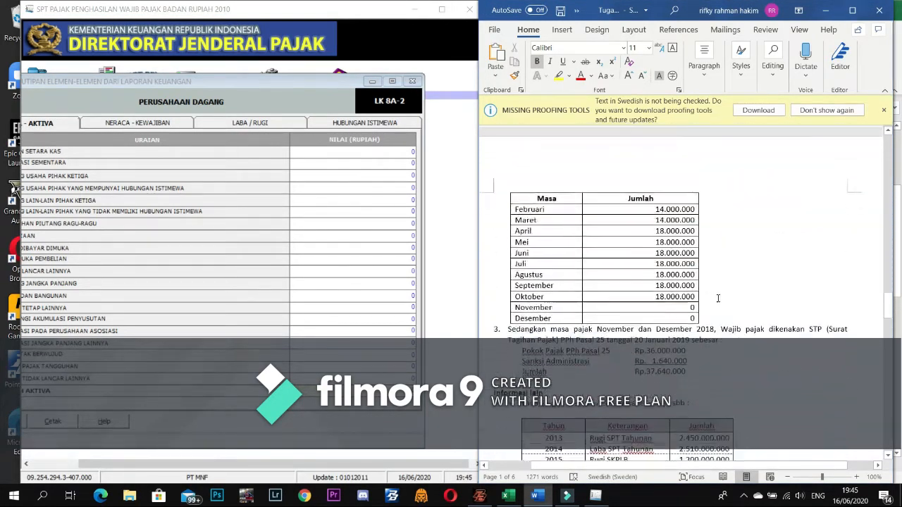
scroll(718, 299, "down", 15)
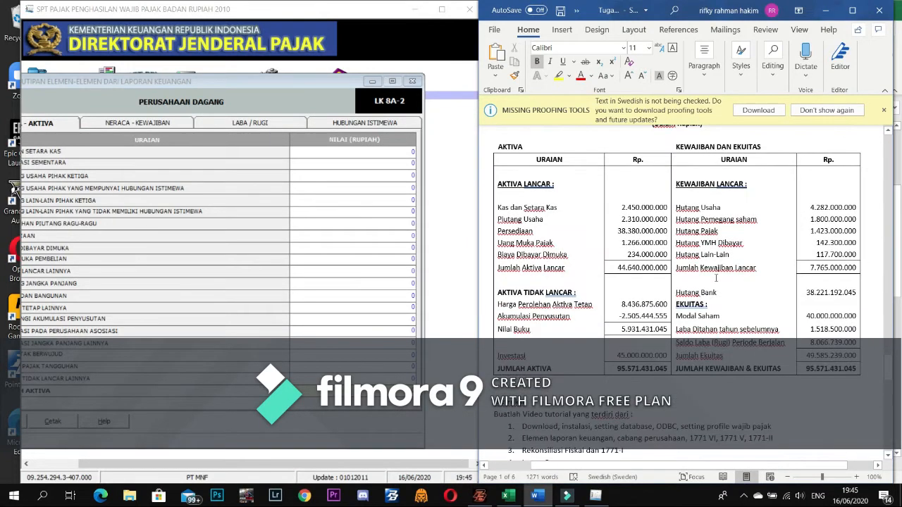
left_click(885, 110)
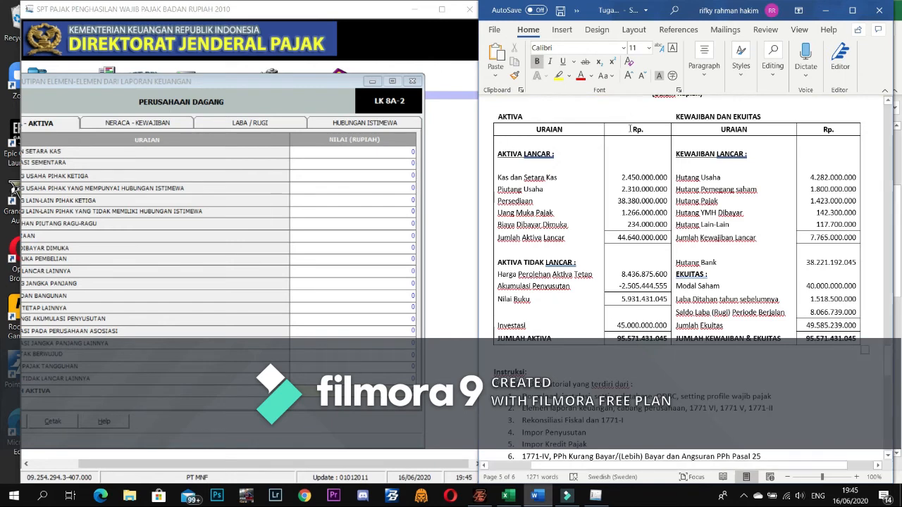
- Enter the Kas cash amount (2.450.000.000) from Word in the first NILAI row
left_click(627, 163)
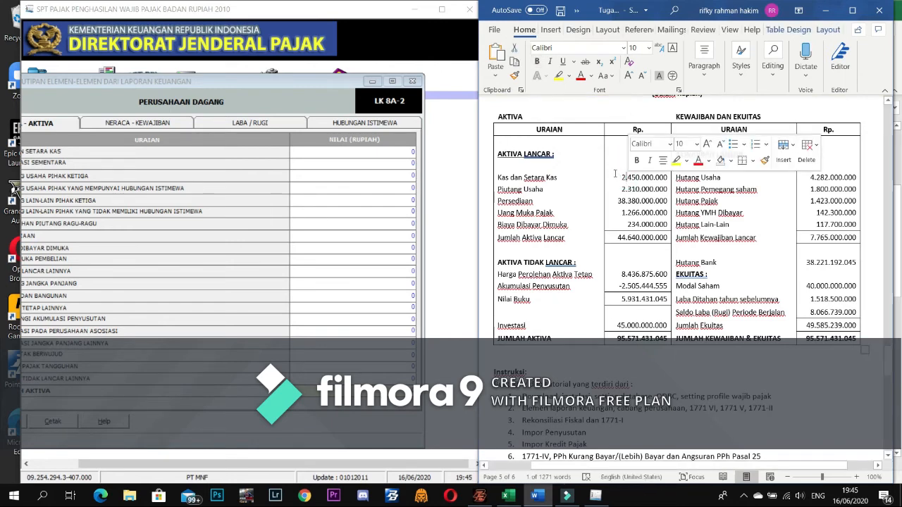
left_click(617, 177)
left_click_drag(618, 177, 659, 178)
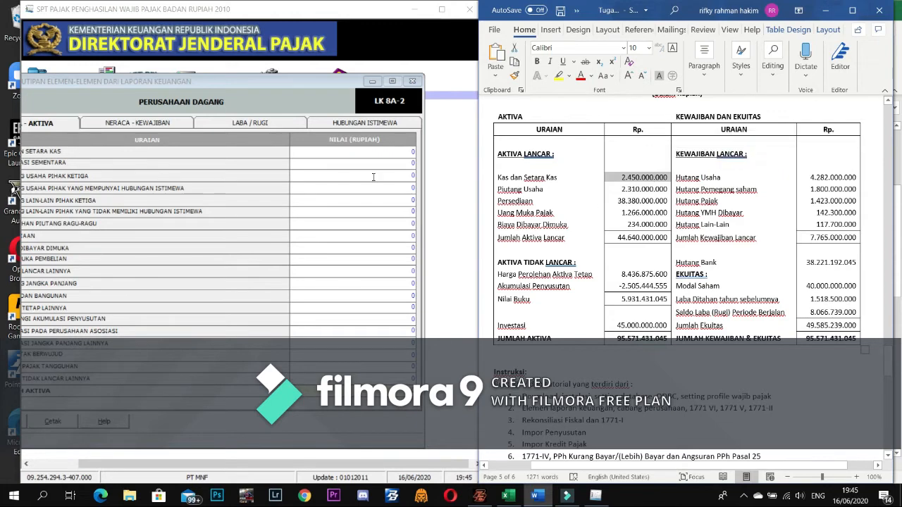
left_click(381, 152)
double_click(413, 151)
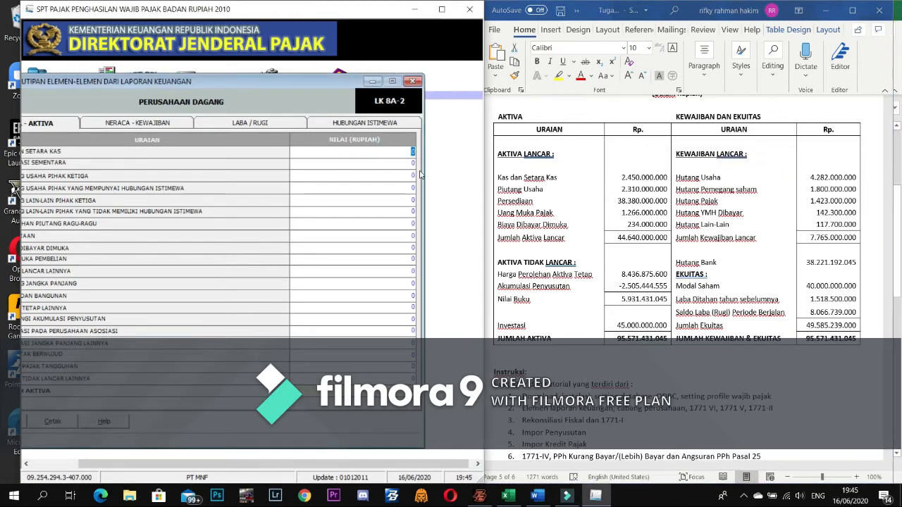
type("2450000")
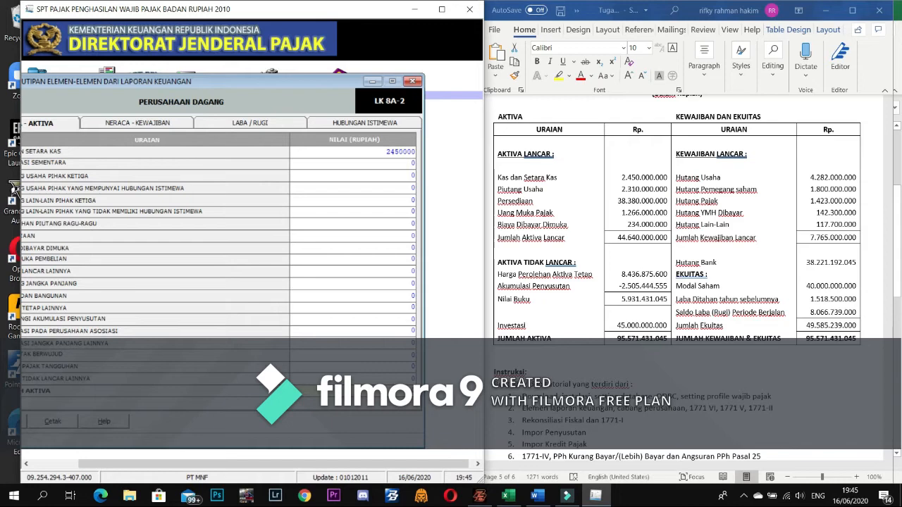
type("000")
key("Return")
- Enter receivables of 2.310.000.000 in the next NILAI row
double_click(634, 182)
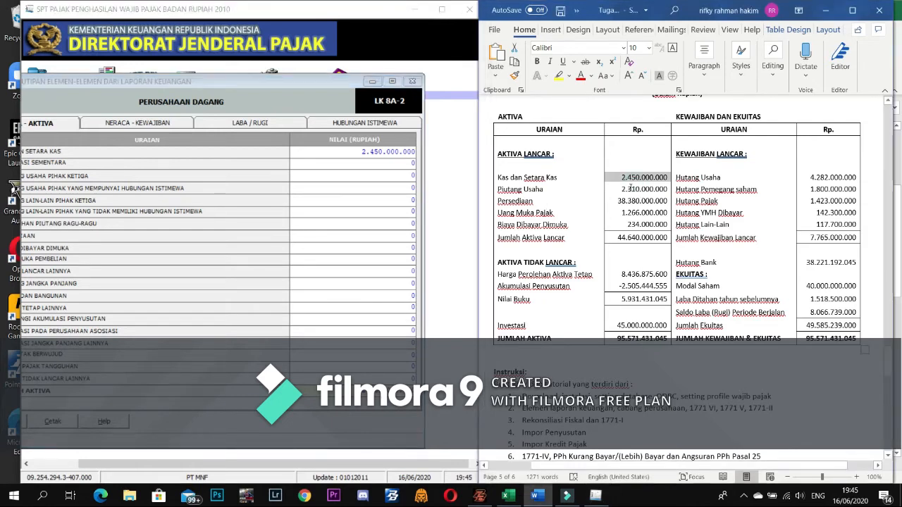
left_click(405, 173)
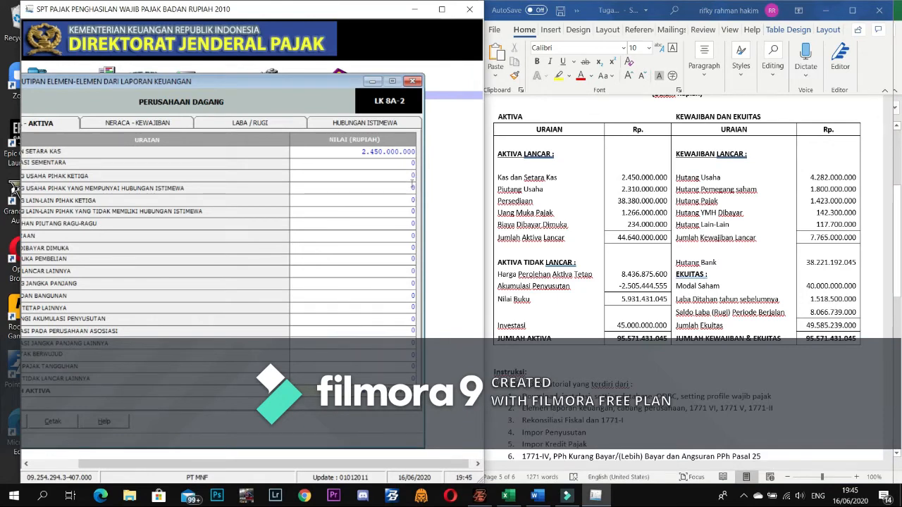
double_click(412, 174)
type("2.")
type("310.0")
type("00.000")
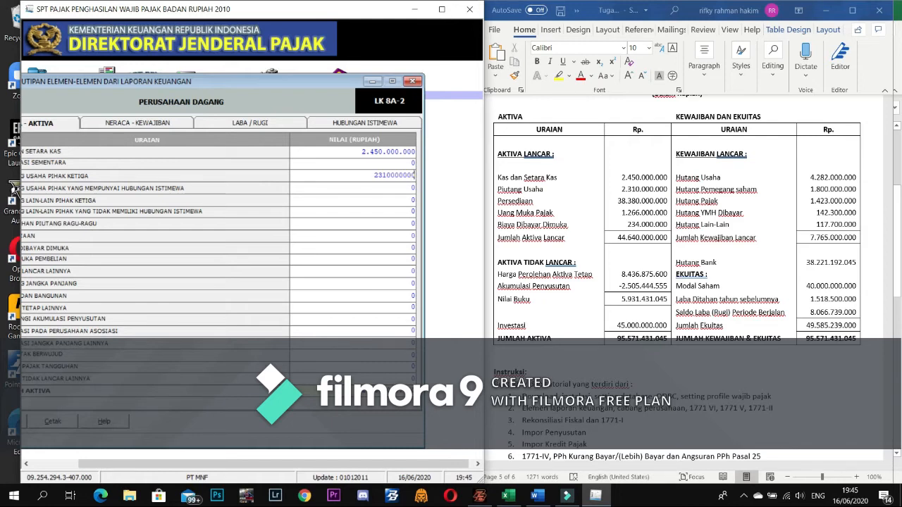
key("Return")
- Enter PERSEDIAAN inventory of 38.380.000.000
left_click_drag(168, 81, 215, 82)
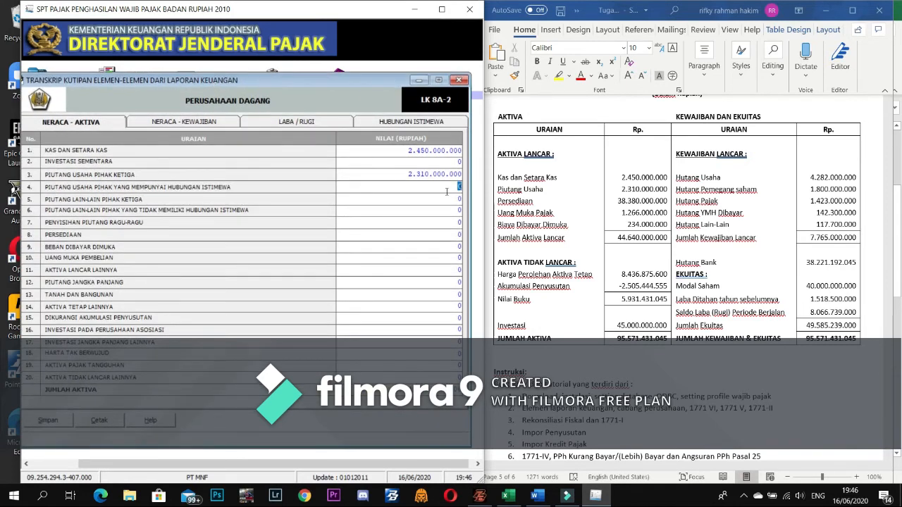
left_click(533, 200)
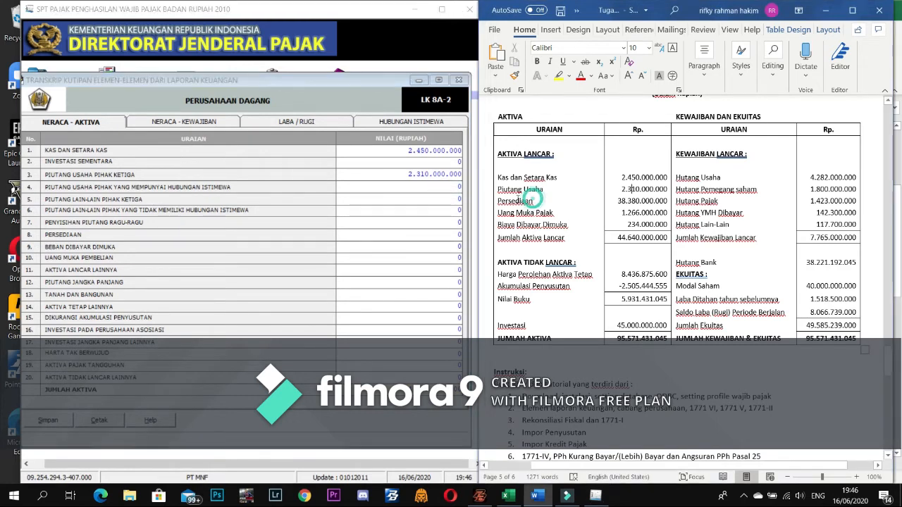
left_click(423, 234)
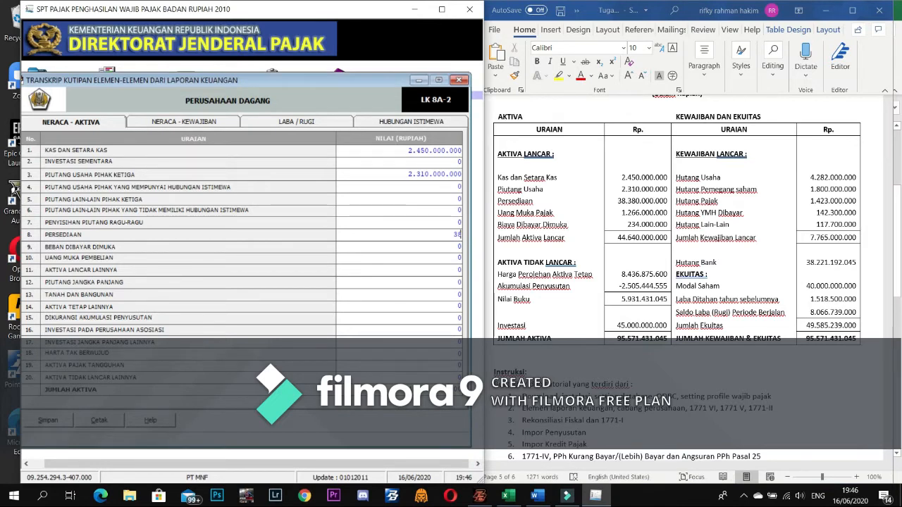
type("3838000000")
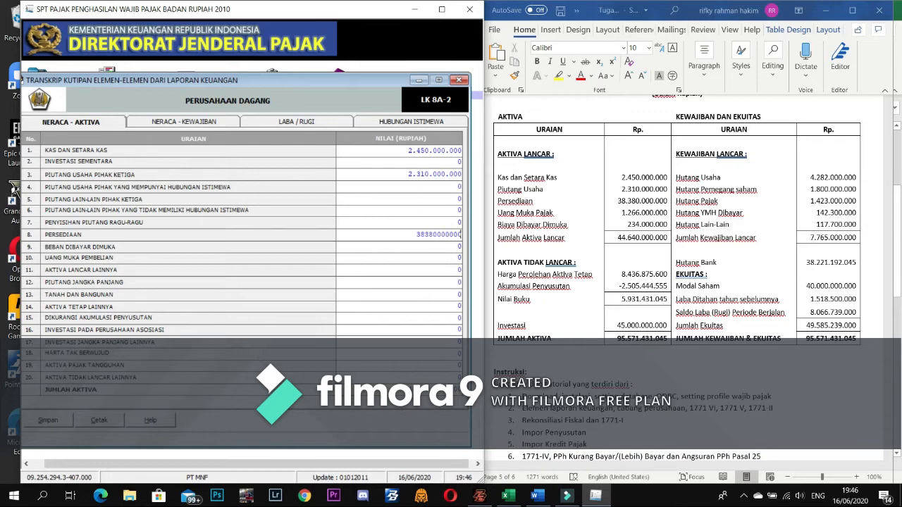
key("Return")
- Enter the Biaya Dibayar Dimuka amount 23.400.000 as BEBAN DIBAYAR DIMUKA
left_click(515, 229)
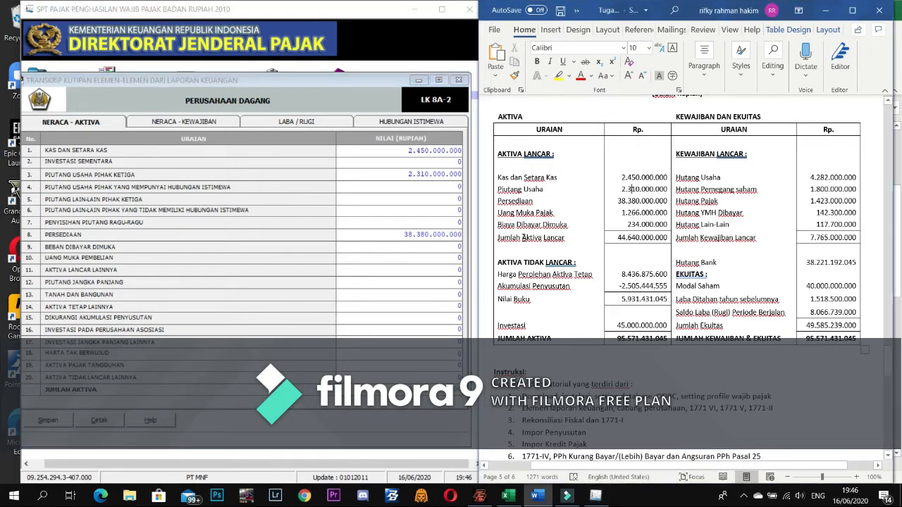
left_click(498, 224)
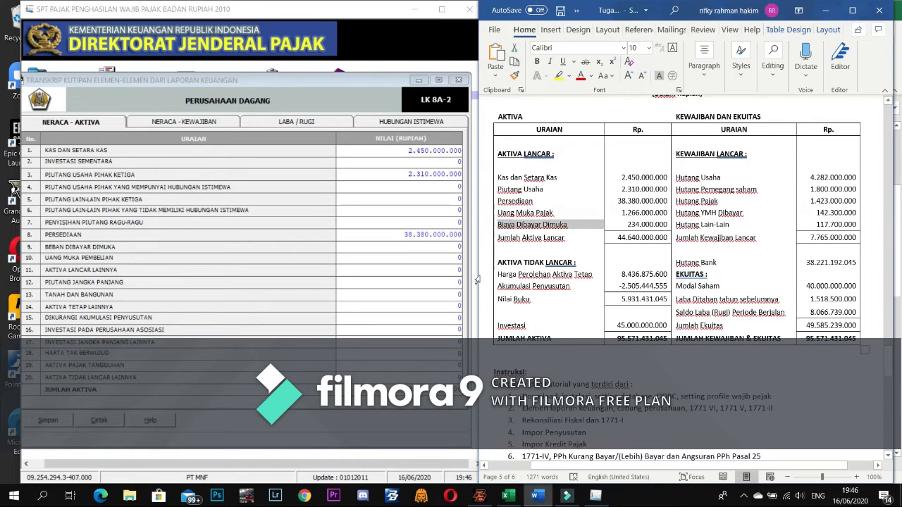
left_click(452, 247)
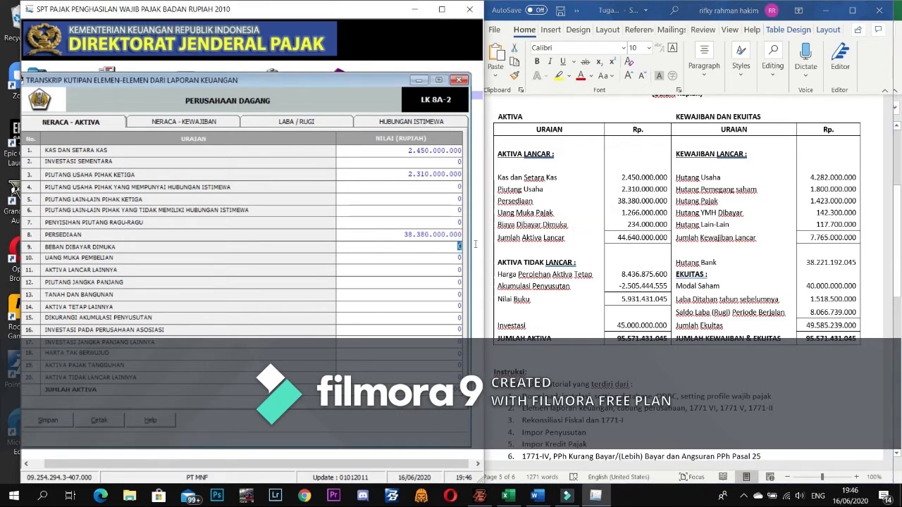
type("234000000")
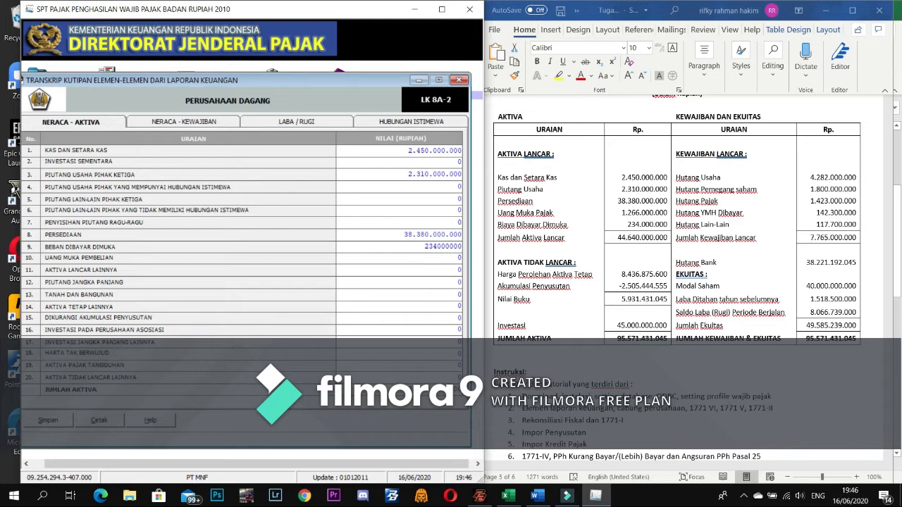
key("Return")
- Enter AKTIVA LANCAR LAINNYA of 1.266.000.000 using the Word Uang Muka Pajak figure
left_click(444, 274)
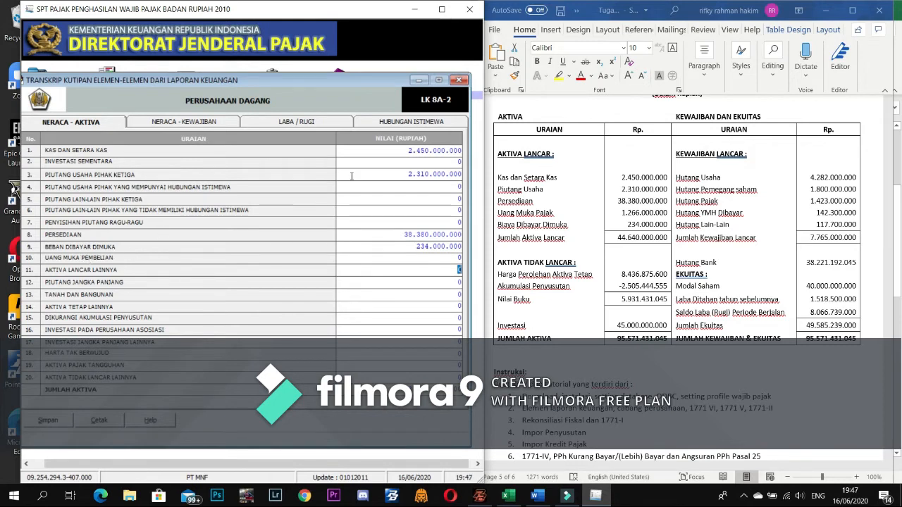
left_click(499, 224)
left_click(523, 212)
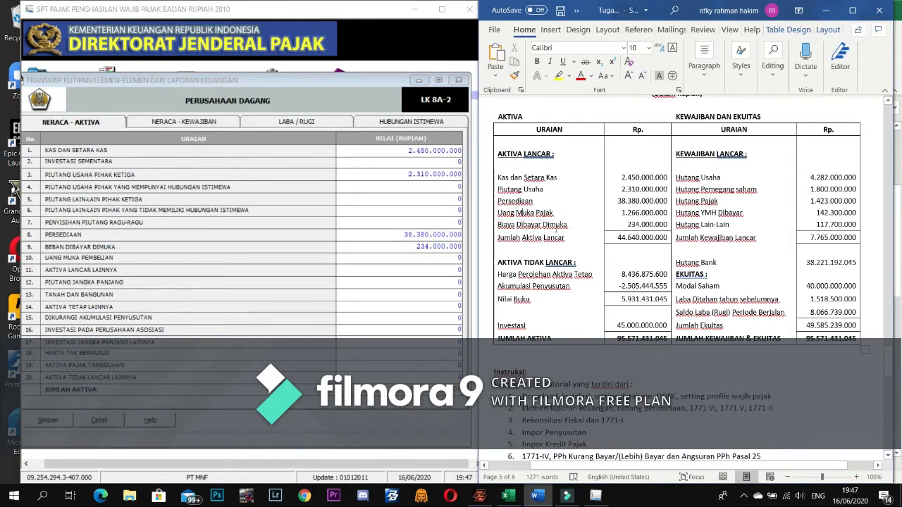
left_click_drag(559, 212, 497, 214)
left_click(78, 272)
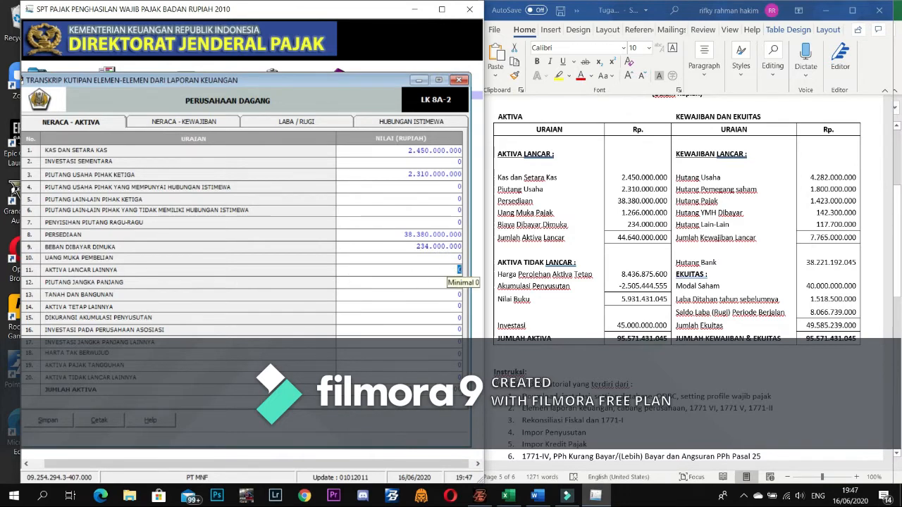
left_click(455, 272)
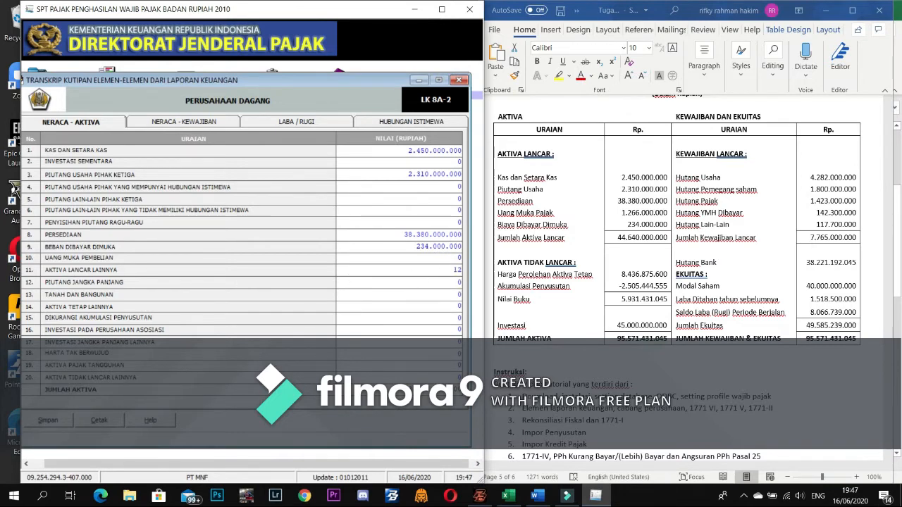
type("1266000000")
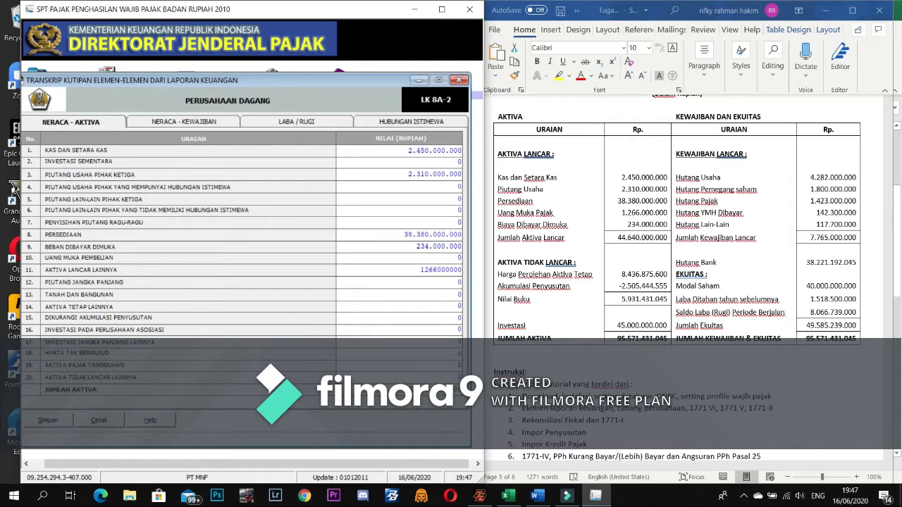
key("Tab")
left_click(438, 284)
left_click(431, 306)
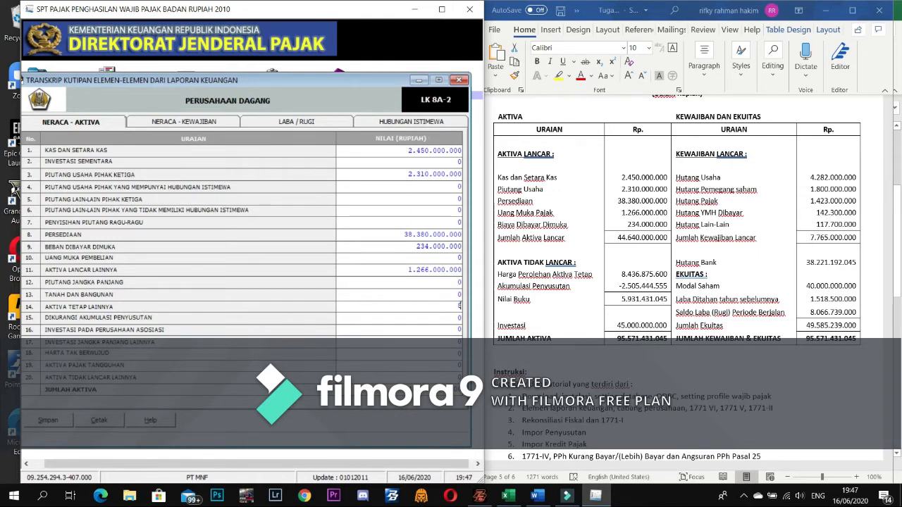
- Enter other fixed assets 8.436.875.600 and depreciation 2.505.444.555, then show NERACA - KEWAJIBAN
type("8.436.875.600")
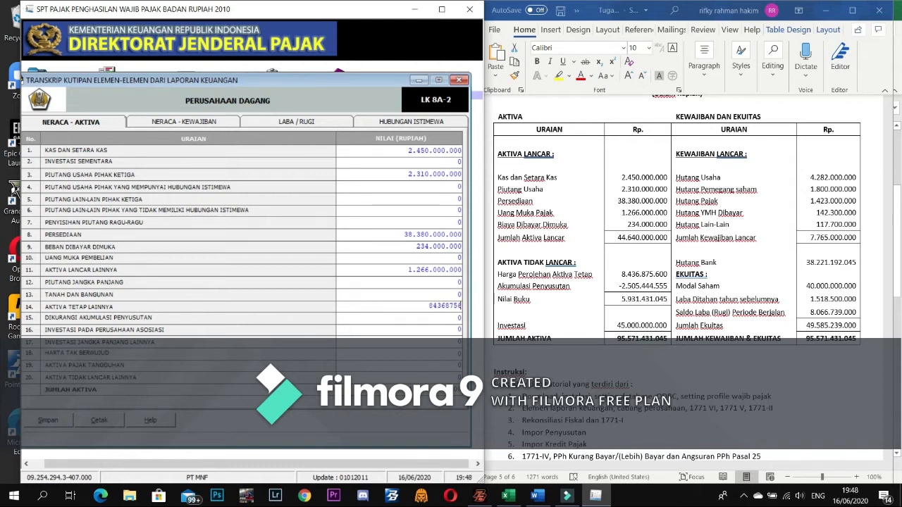
key("Return")
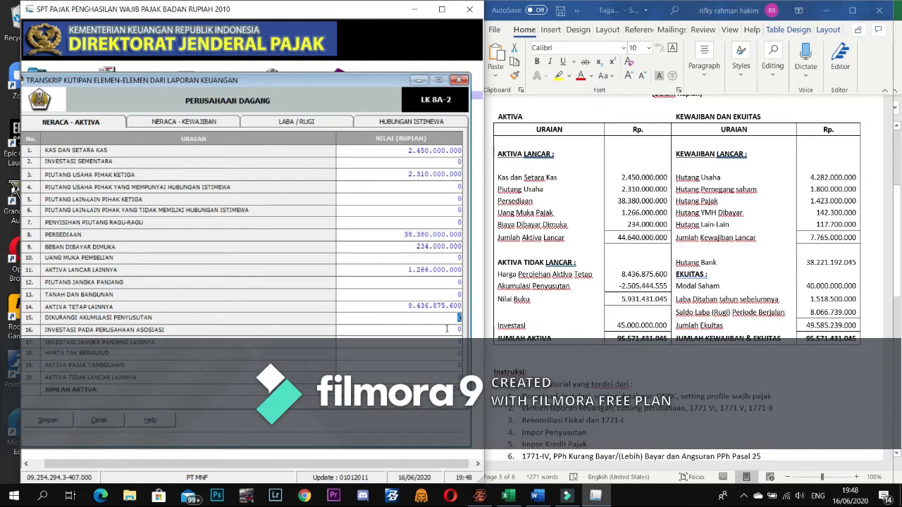
type("2.505.")
type("444.5")
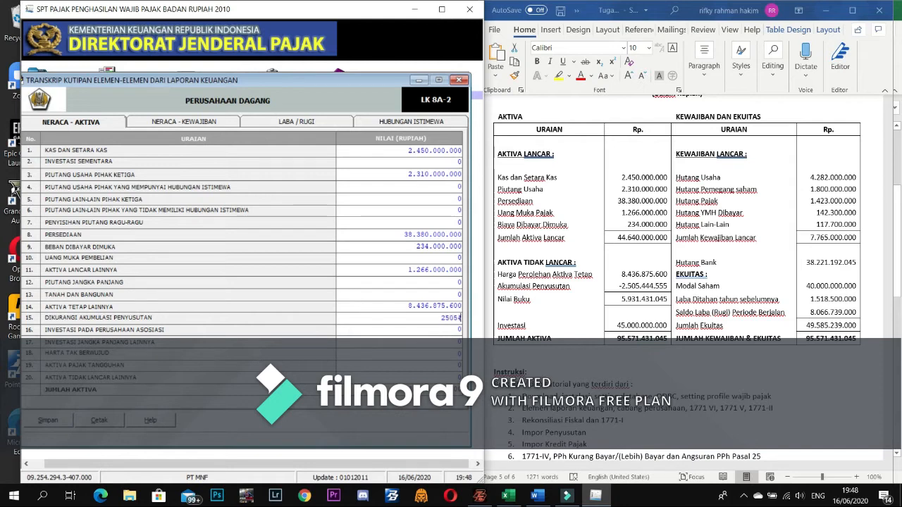
type("55")
key("Tab")
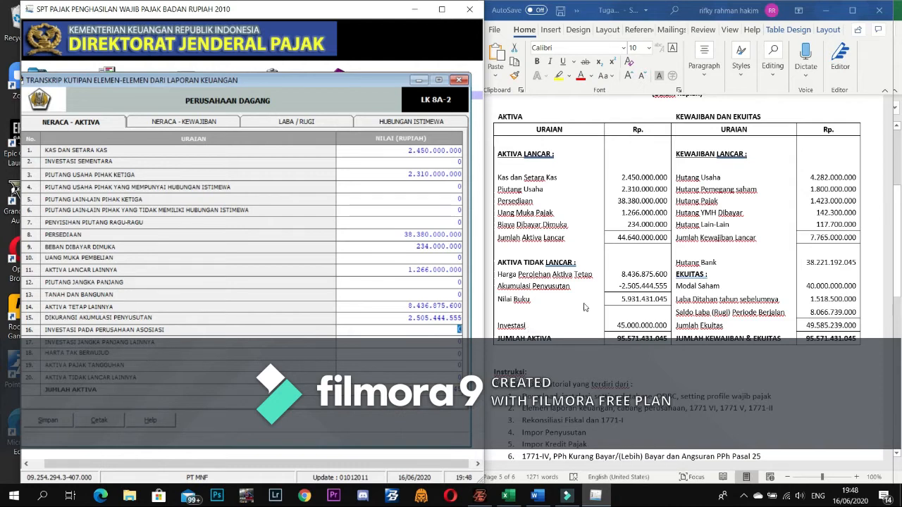
key("Tab")
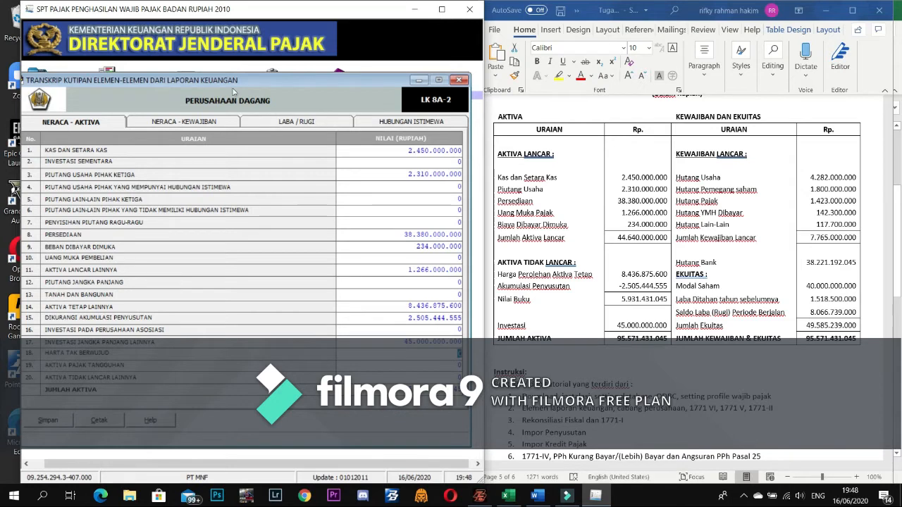
left_click(205, 120)
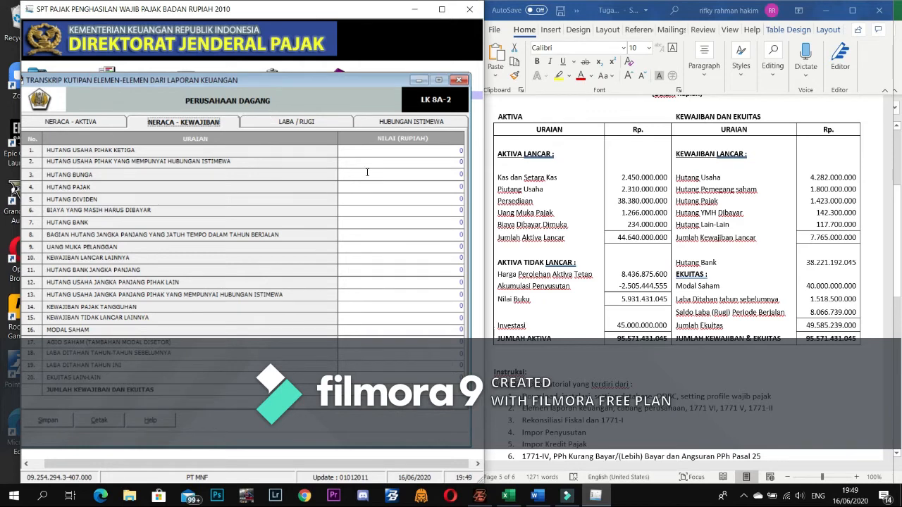
- Enter trade payables and the 1.800.000.000 second liability from the Word balance sheet
left_click(451, 149)
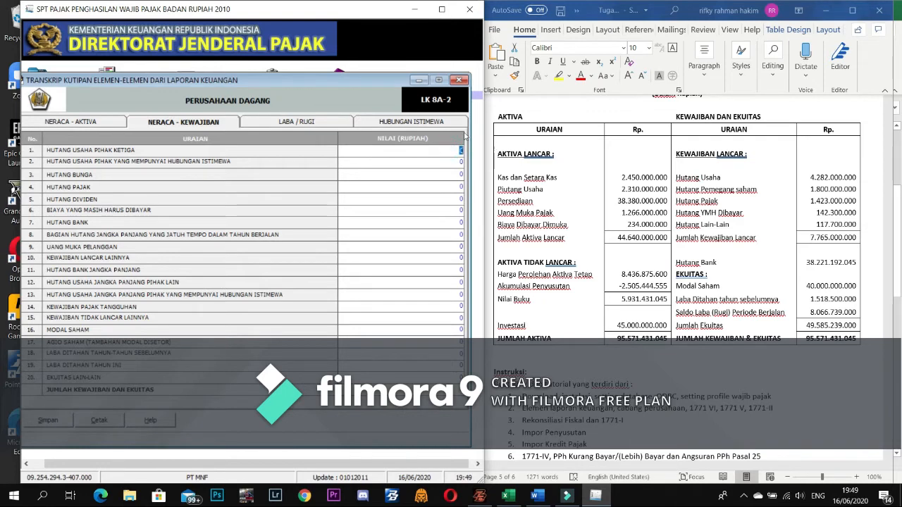
type("42825282")
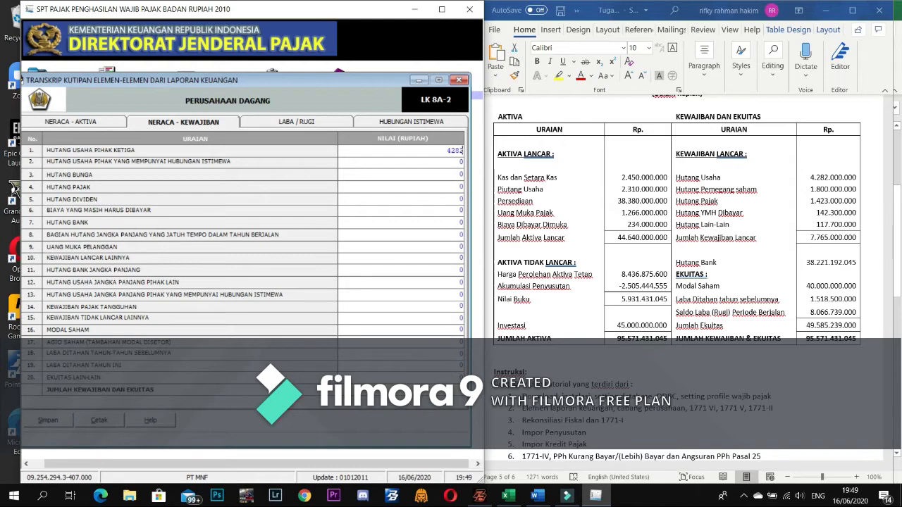
type("000000")
key("Tab")
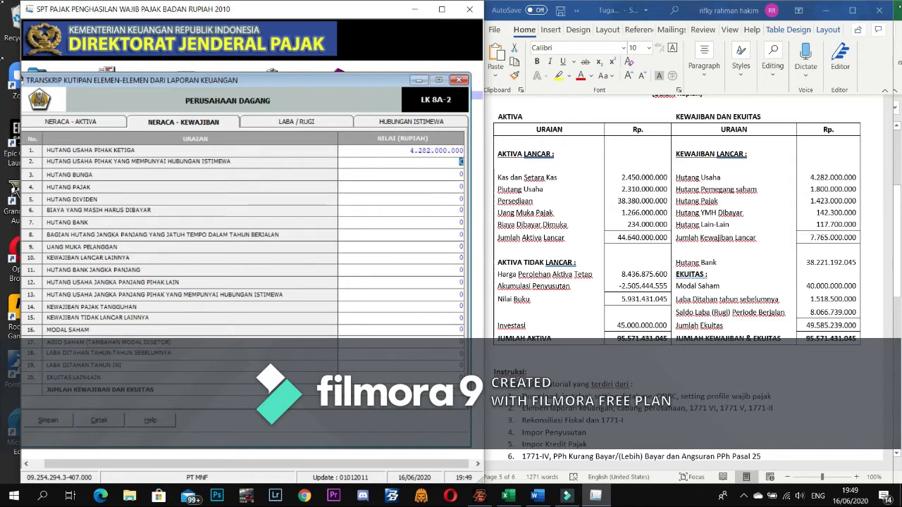
key("alt+Tab")
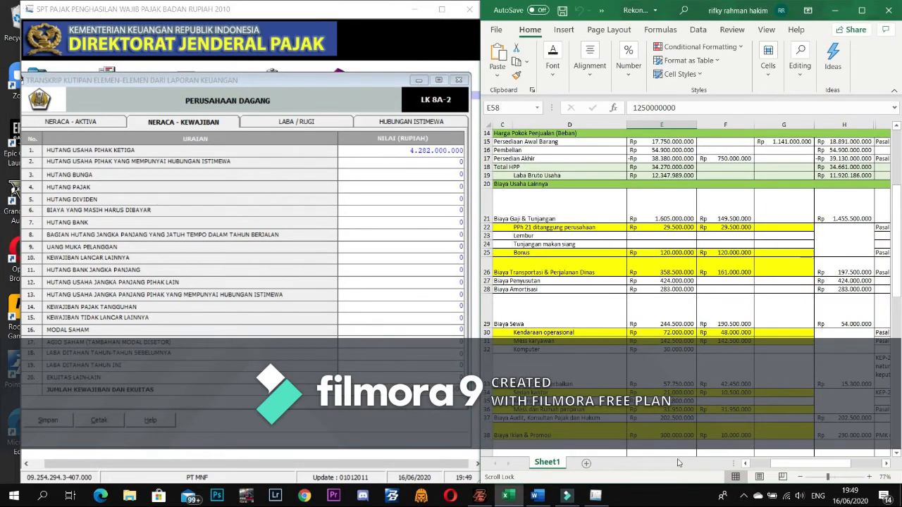
left_click(535, 497)
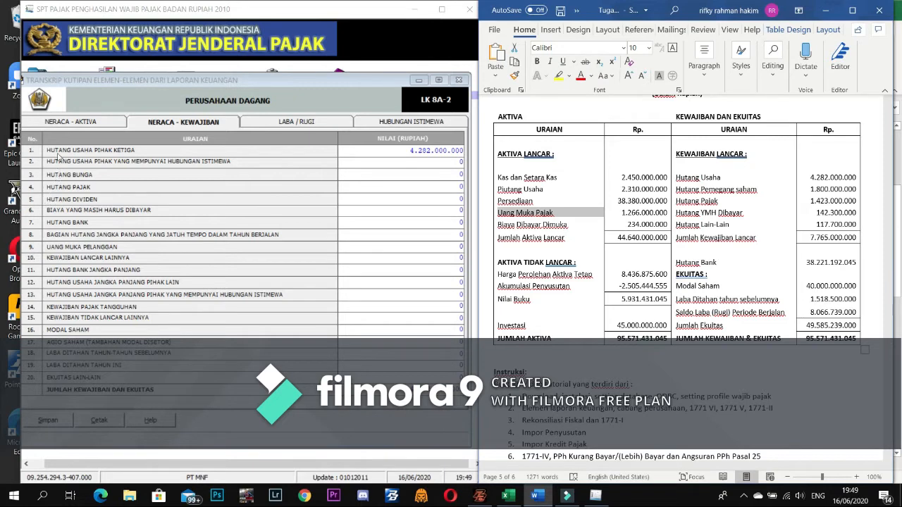
left_click(430, 166)
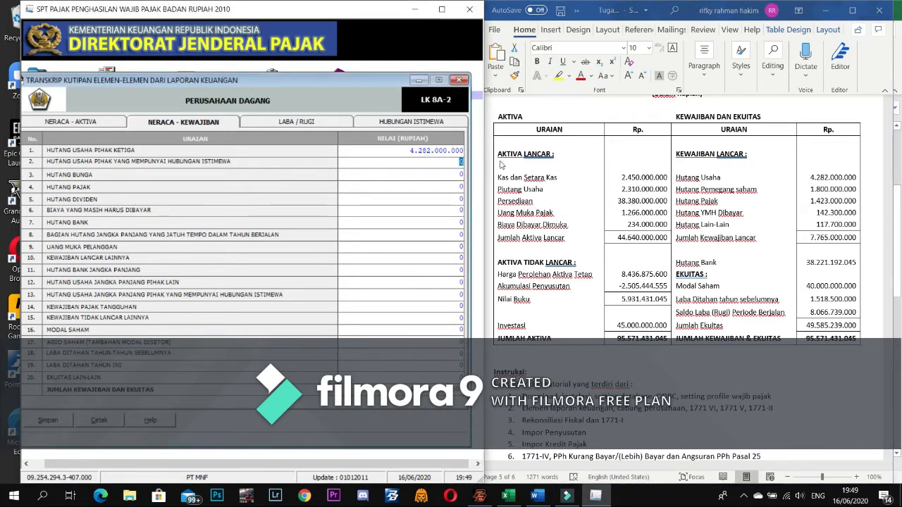
type("1800000")
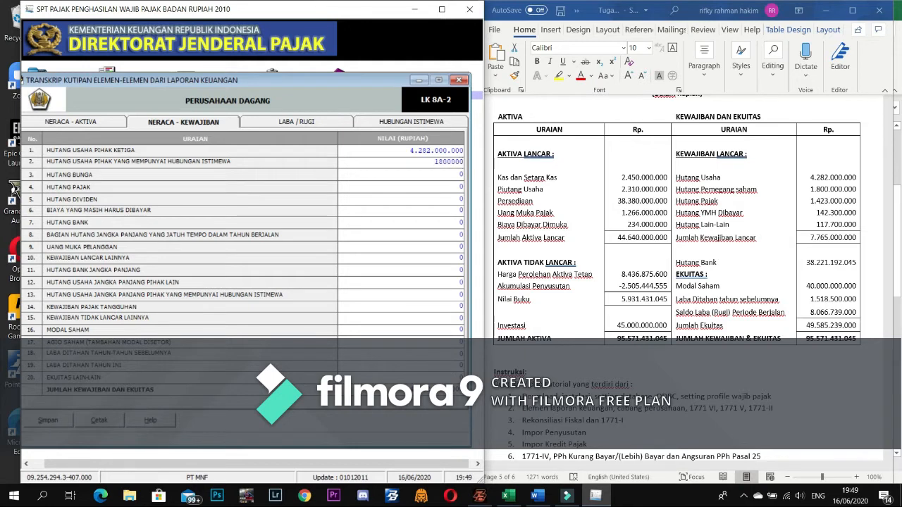
type("000")
key("Tab")
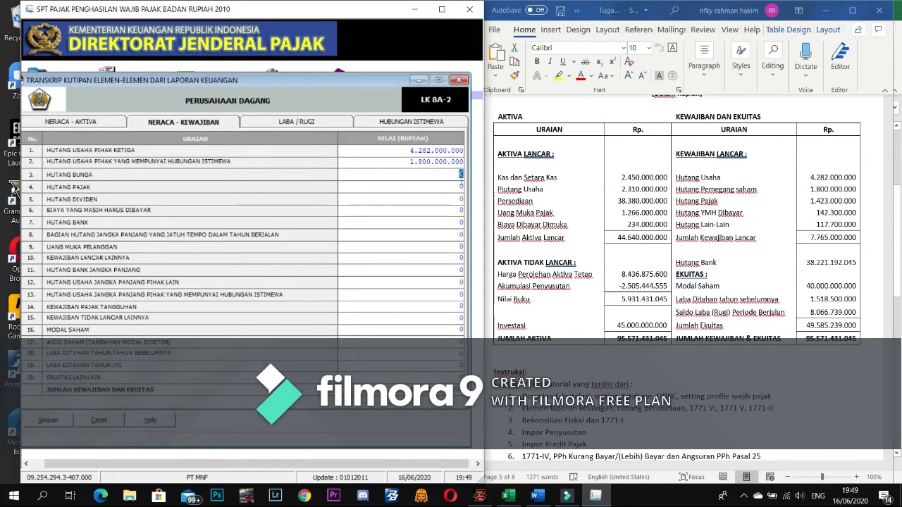
key("Return")
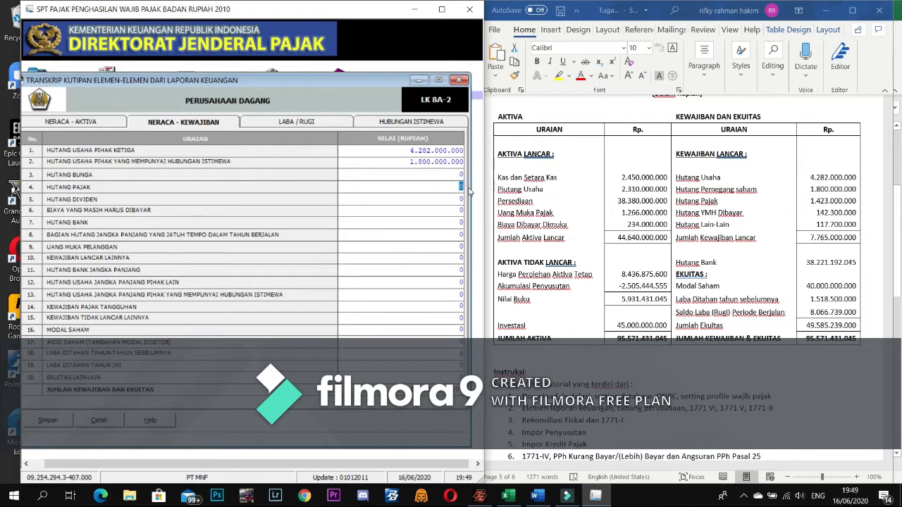
type("1423000000")
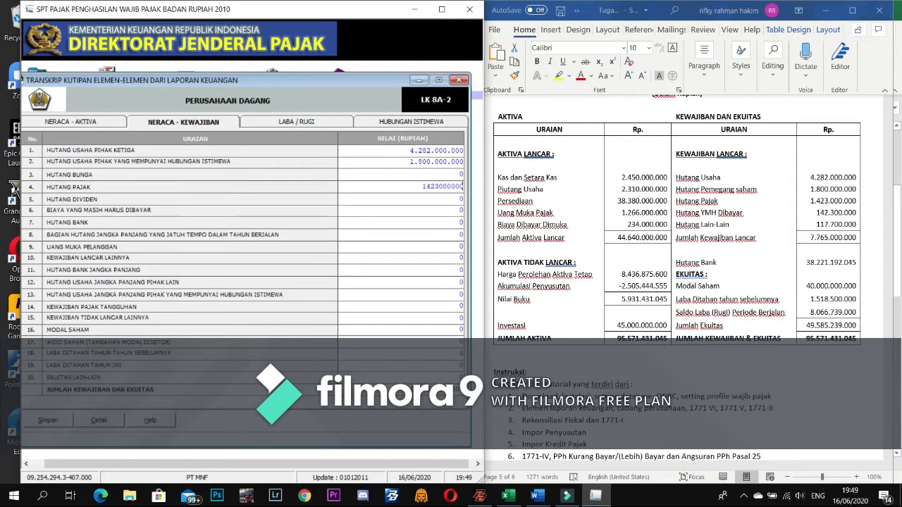
key("Return")
left_click(442, 209)
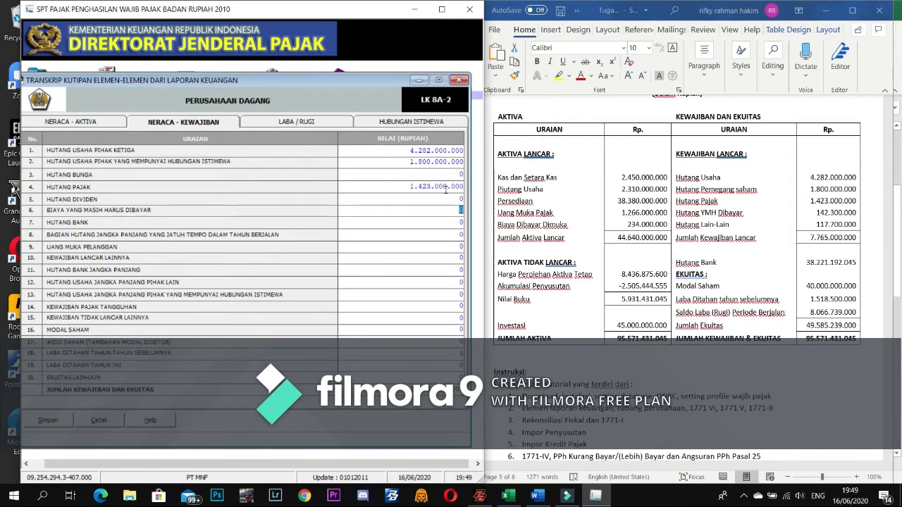
type("142300000")
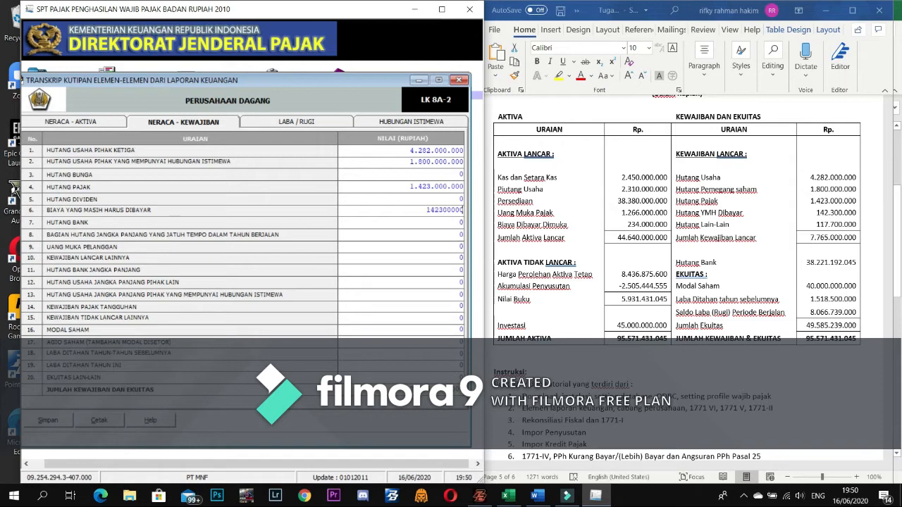
key("Tab")
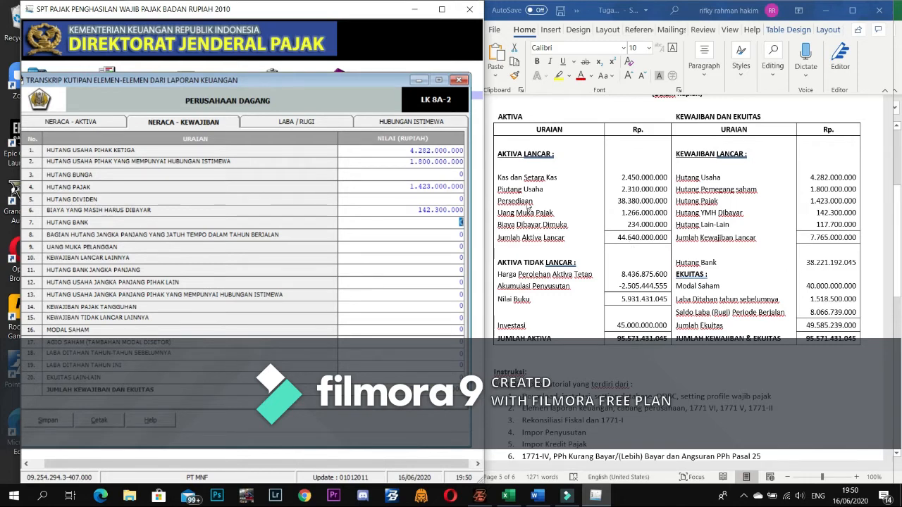
type("3822")
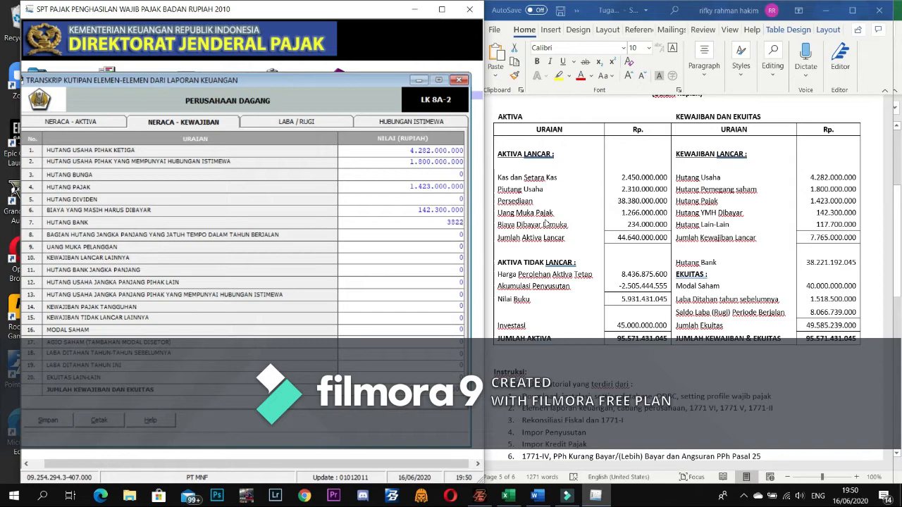
type("1192045")
- Confirm Hutang Bank, then enter other current liabilities 117.700.000 and Modal Saham 40.000.000.000
key("Return")
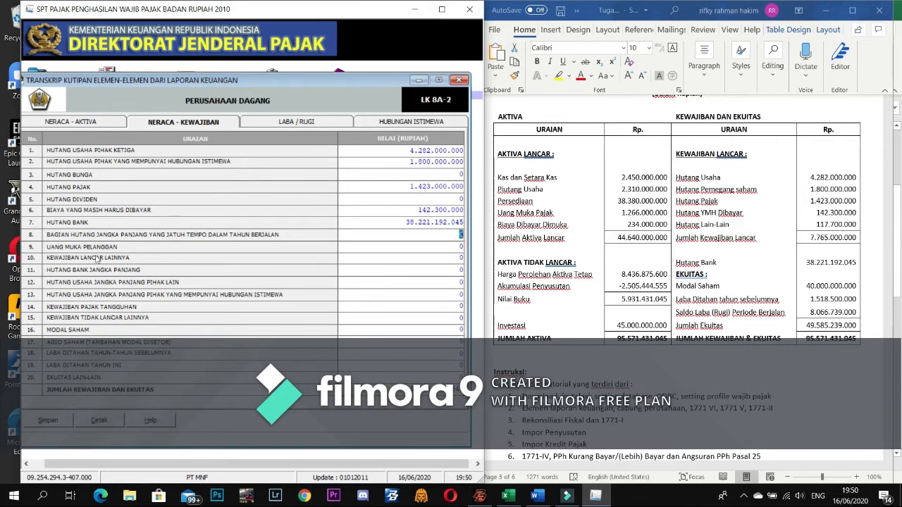
left_click(461, 258)
type("117700000")
key("Tab")
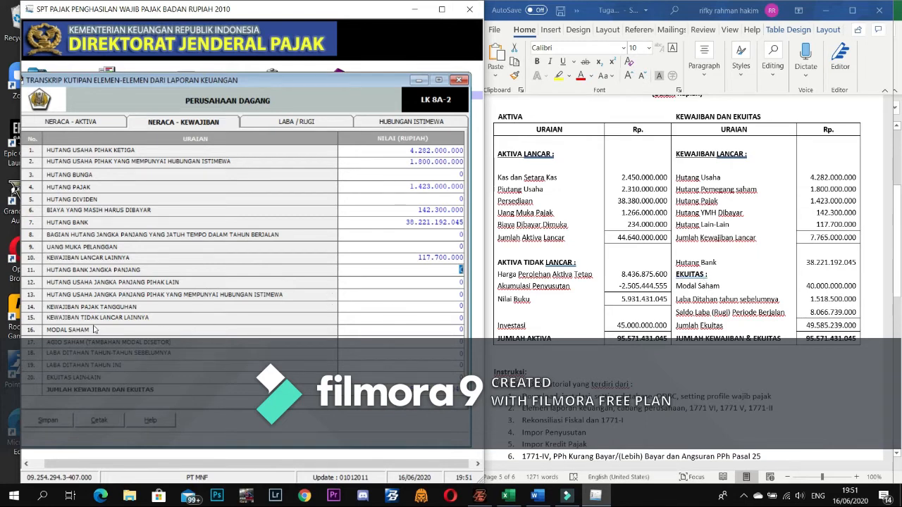
left_click(431, 330)
type("40.000.0")
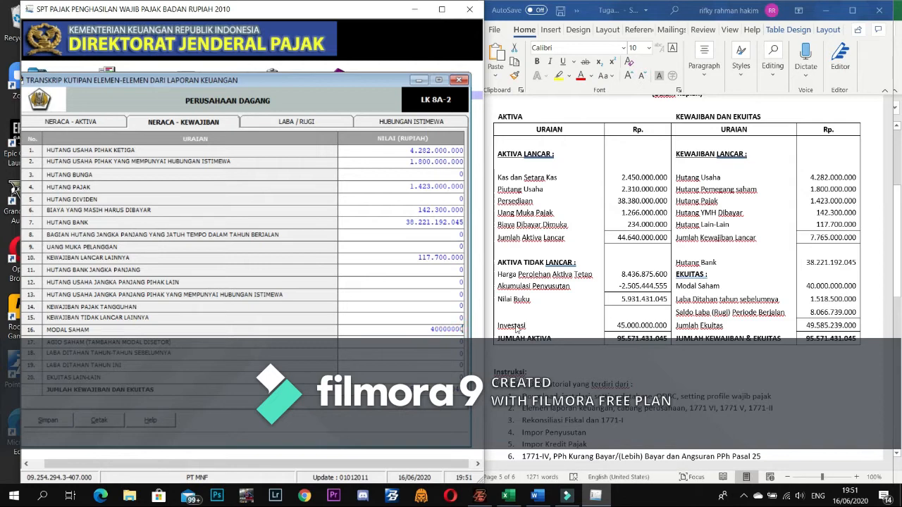
type("00.000")
key("Return")
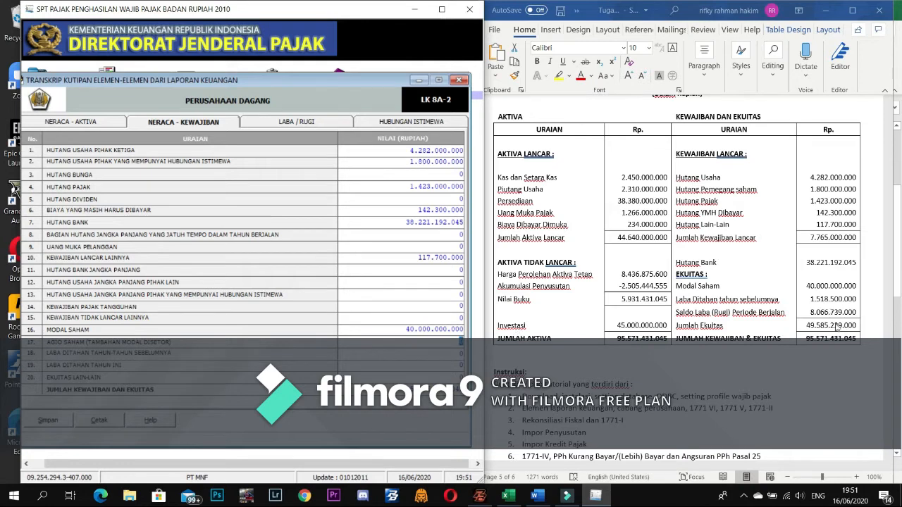
- Enter retained earnings 1.518.500.000 and check the Ekuitas Lain-Lain amount against Word
key("Return")
type("15")
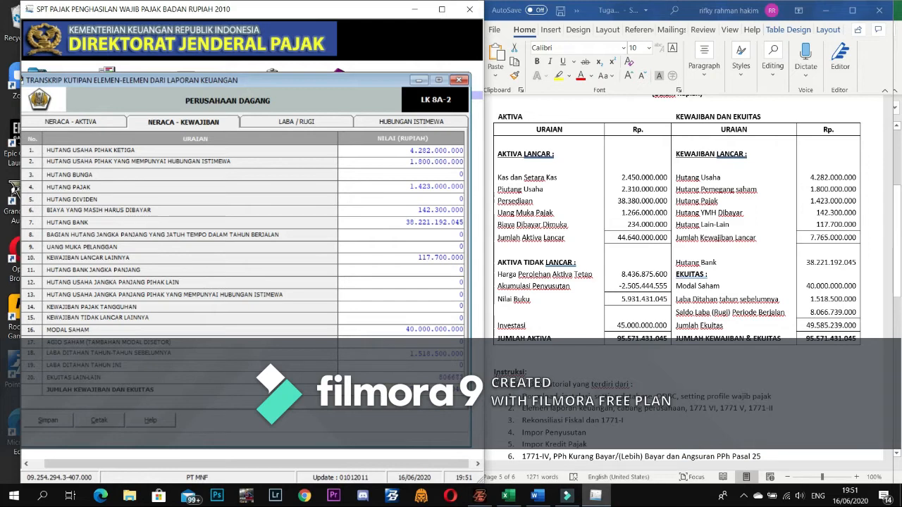
type("000")
key("Return")
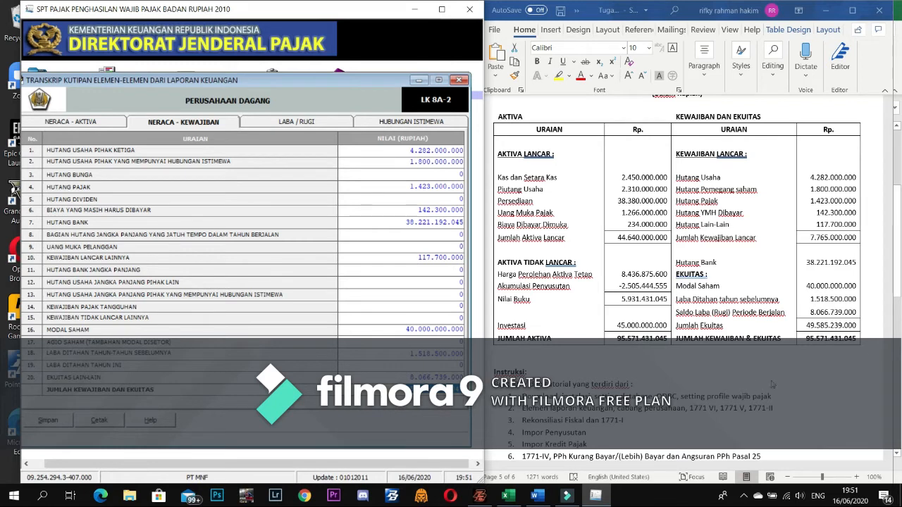
left_click(804, 342)
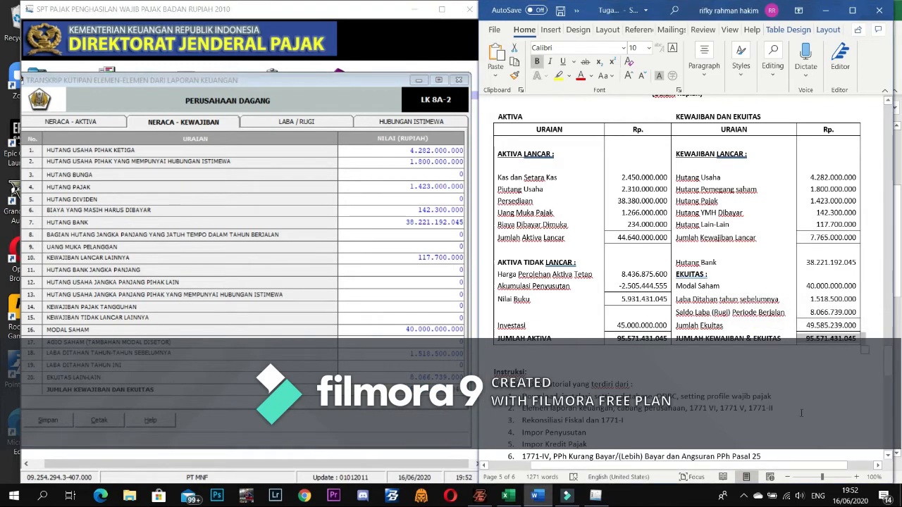
left_click(820, 401)
left_click(436, 390)
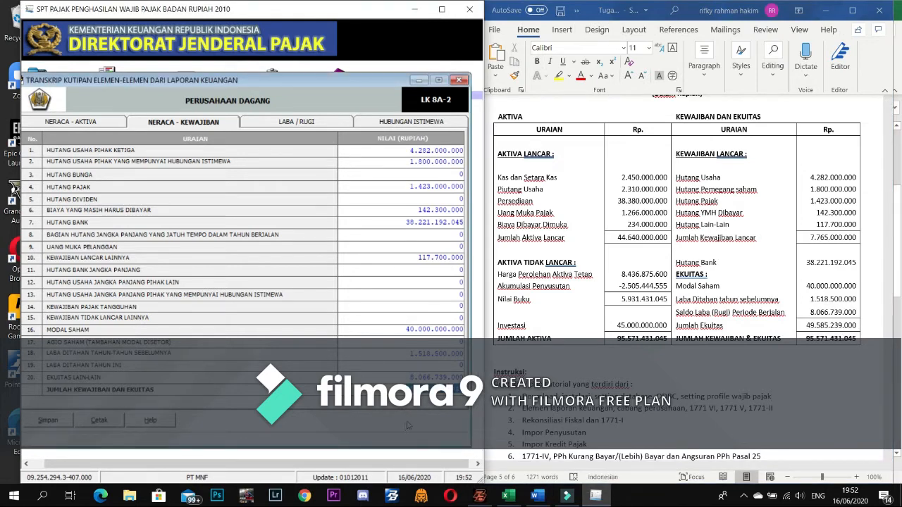
left_click(434, 378)
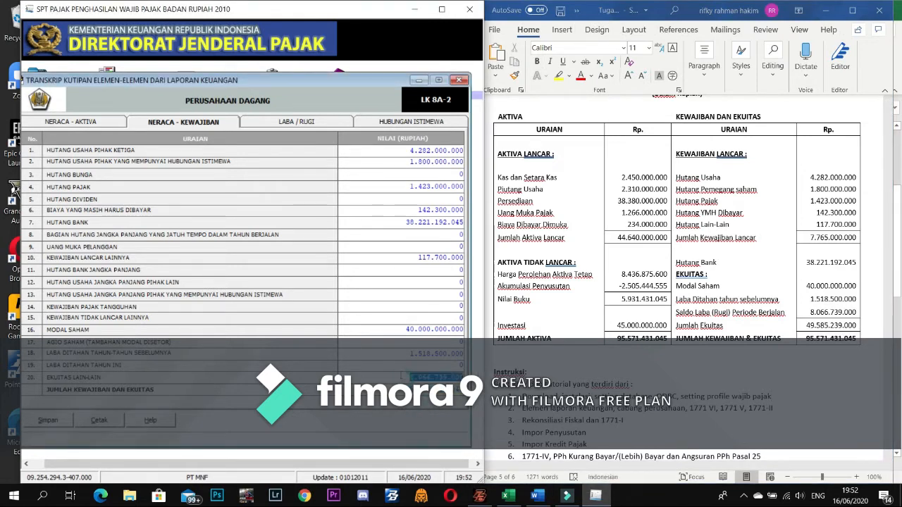
- On the LABA / RUGI tab, enter Penjualan Bersih 46.617.989.000 from the Word income statement
left_click(287, 122)
scroll(800, 388, "up", 3)
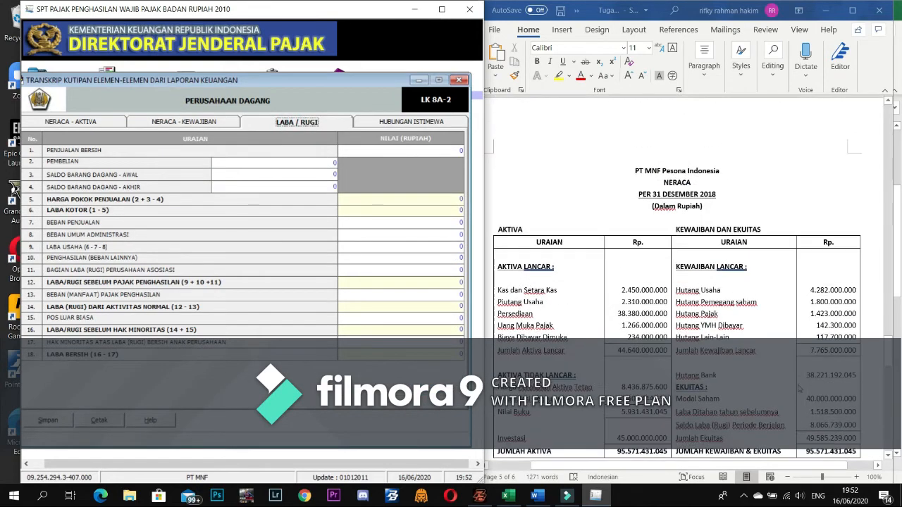
scroll(799, 389, "up", 15)
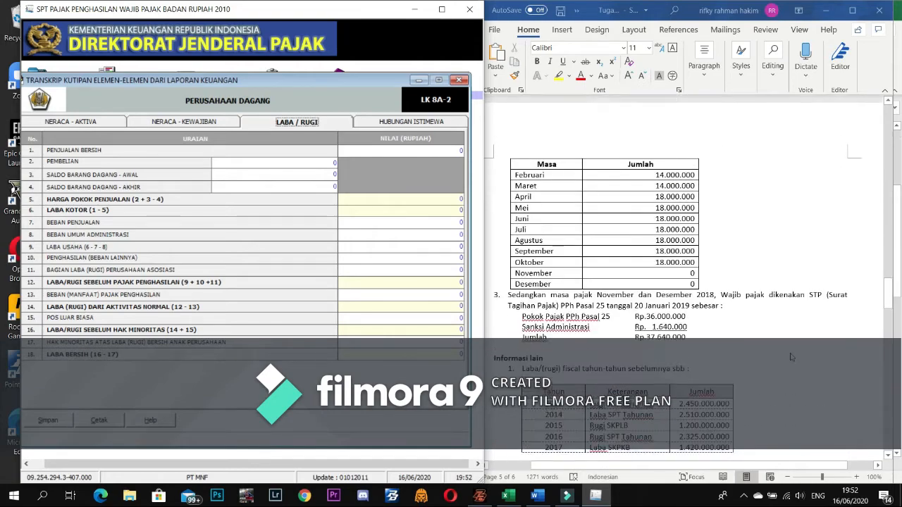
scroll(793, 338, "up", 15)
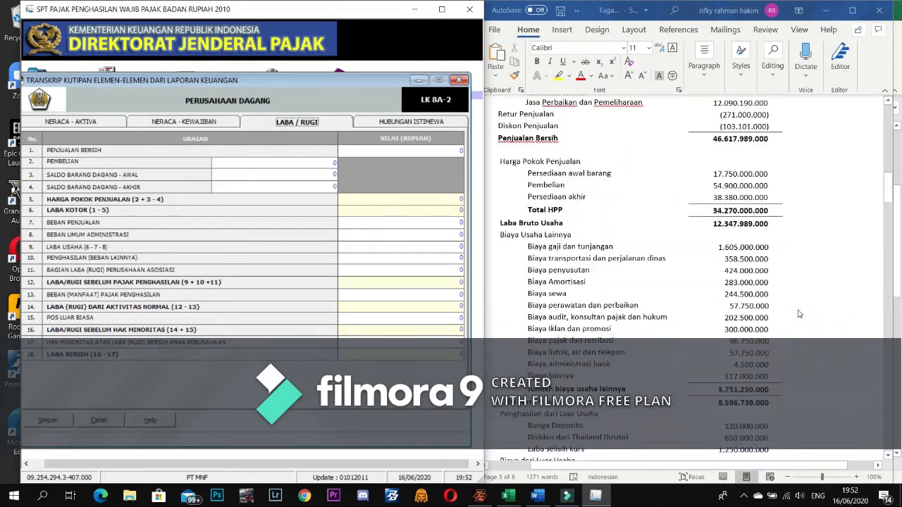
scroll(799, 315, "up", 4)
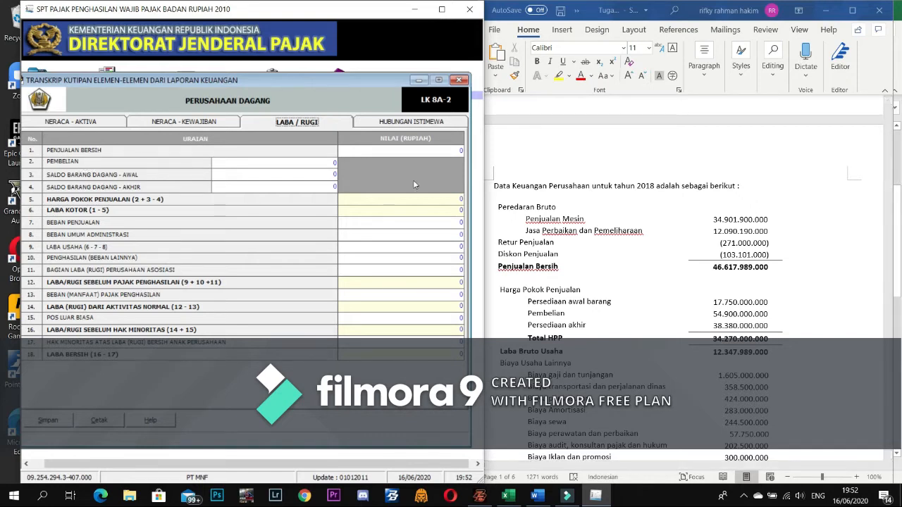
left_click(712, 271)
left_click(458, 150)
type("4")
type("6.617.989.")
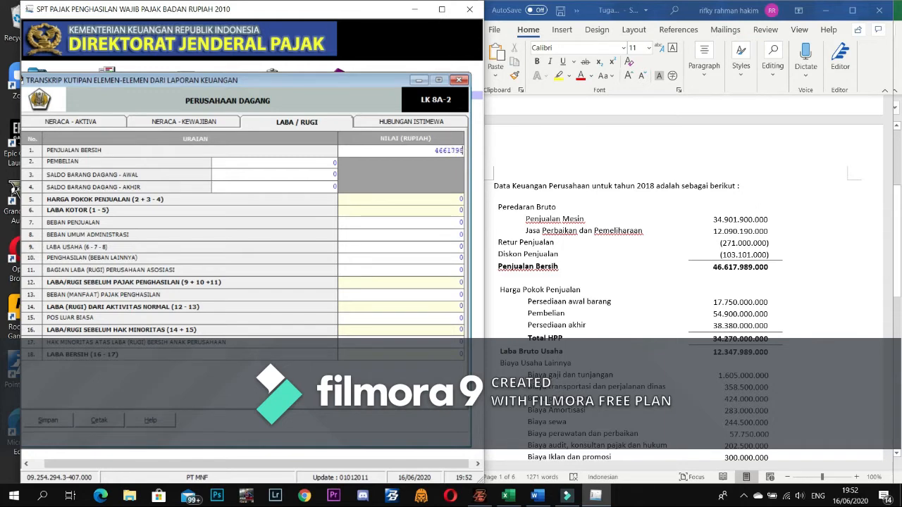
type("0")
type("00")
key("Tab")
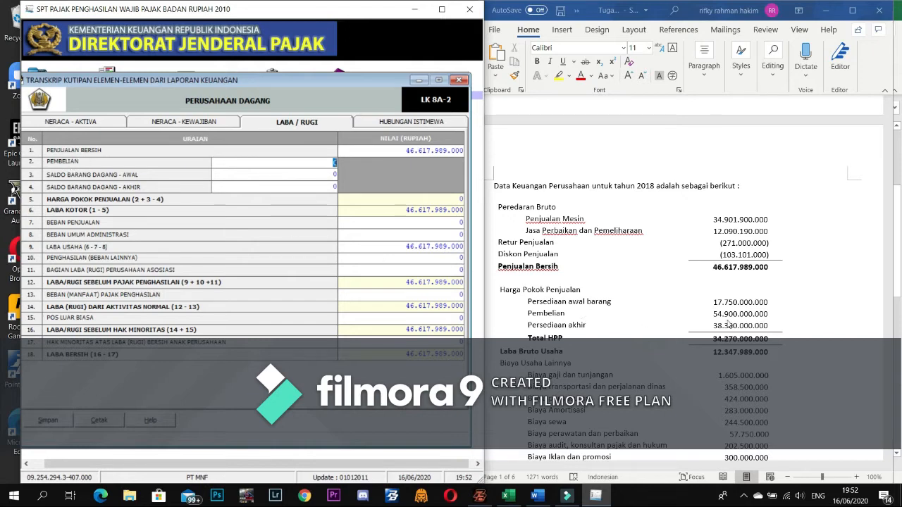
left_click(334, 162)
- Enter purchases 54.900.000.000, opening stock 17.750.000.000 and closing stock 38.380.000.000
type("5")
type("4.900.")
type("000.")
type("000")
key("Tab")
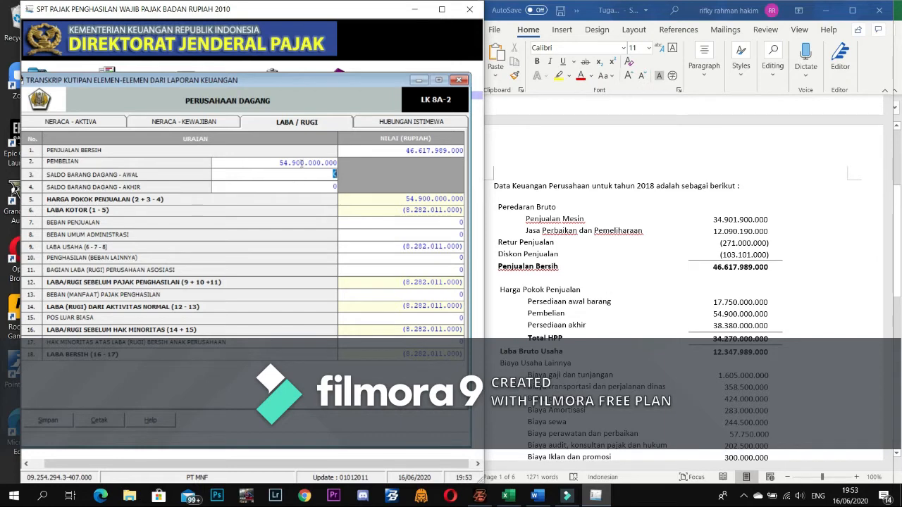
type("1")
type("7.750.000.")
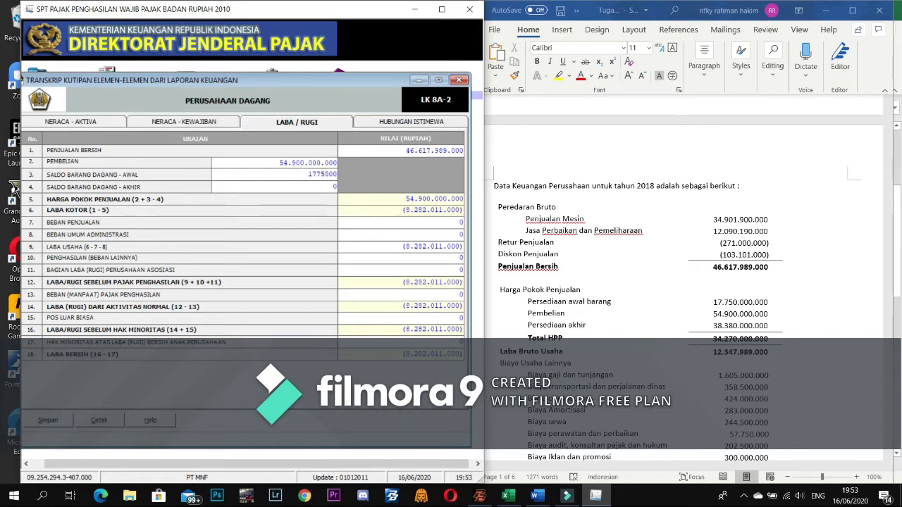
type("0000")
key("Tab")
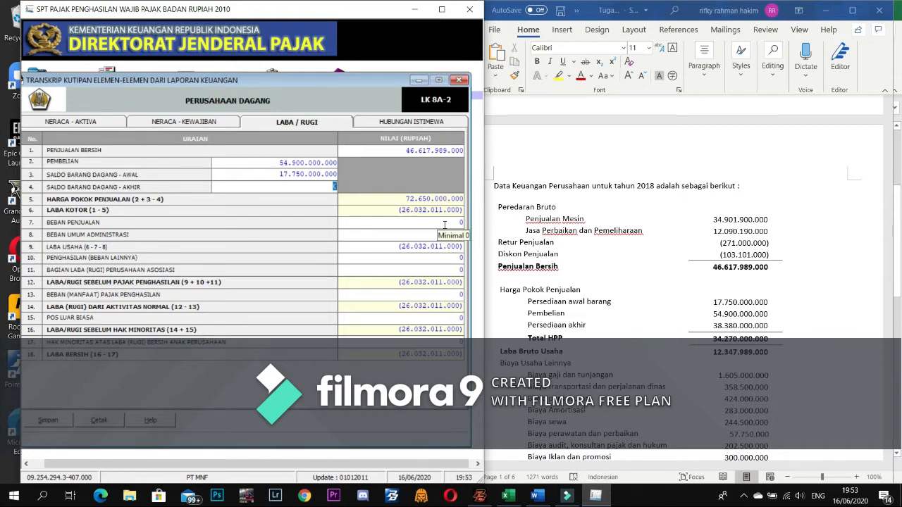
type("3838")
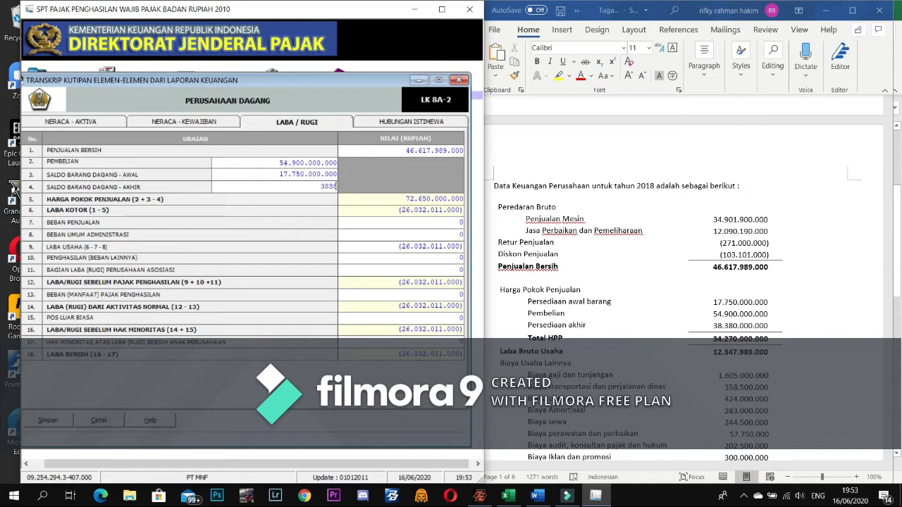
type("9")
type("000.")
type("000")
key("Tab")
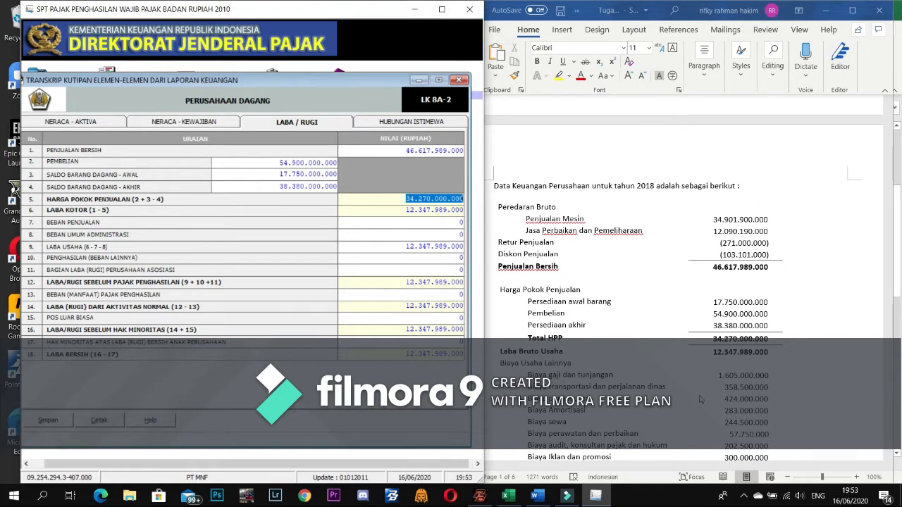
scroll(701, 400, "down", 2)
scroll(700, 400, "down", 1)
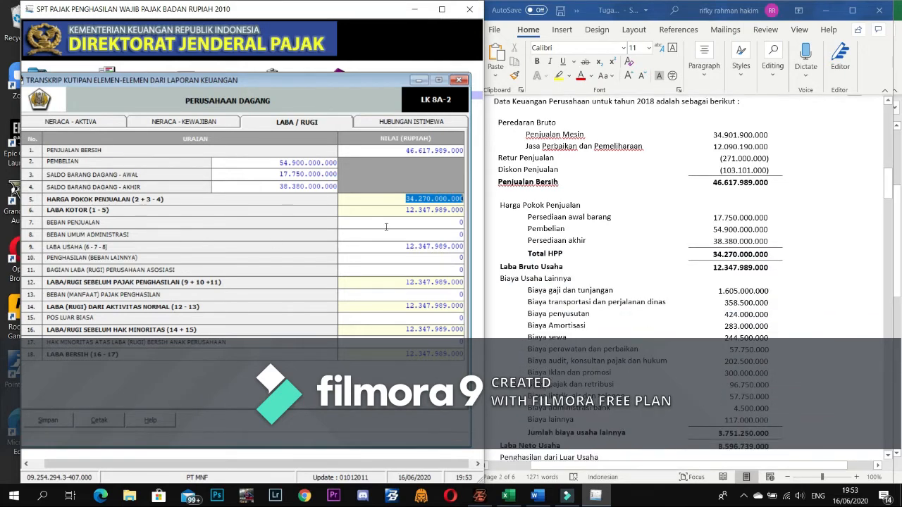
- Enter Beban Penjualan selling expenses of 3.751.250.000
left_click(427, 222)
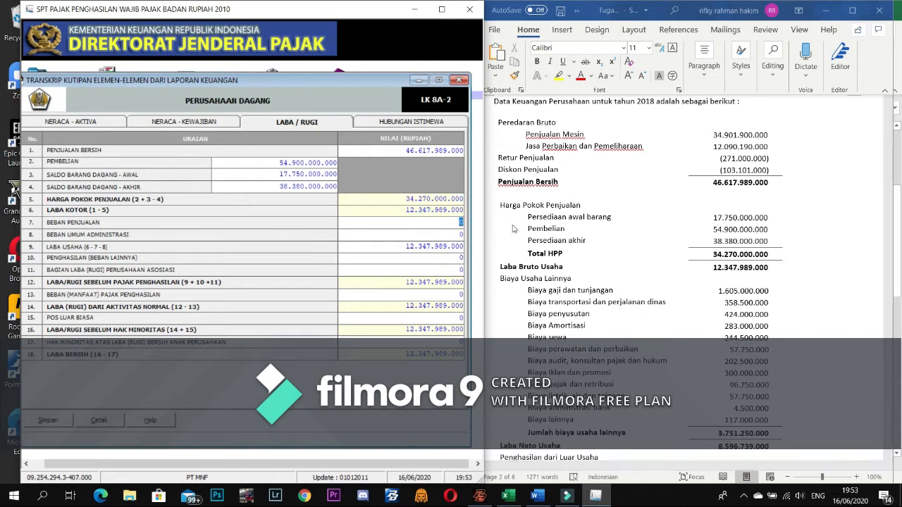
type("3751250000")
key("Return")
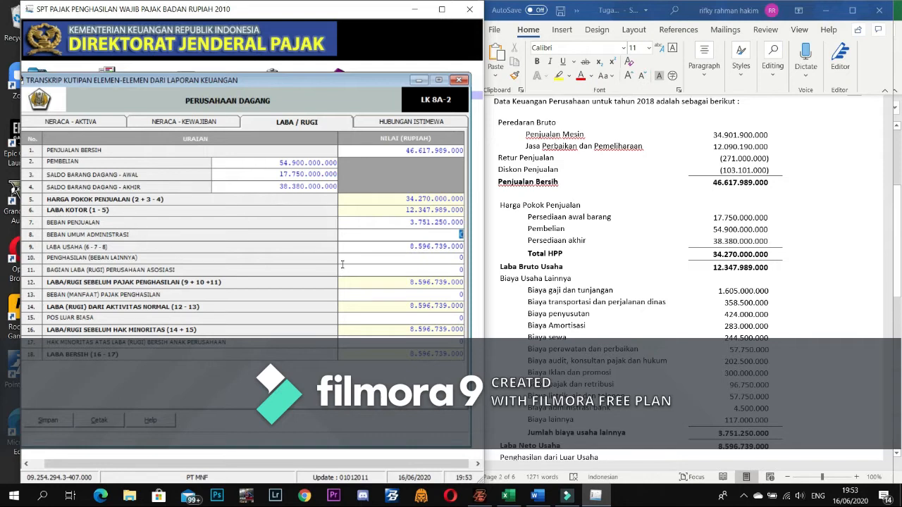
key("Return")
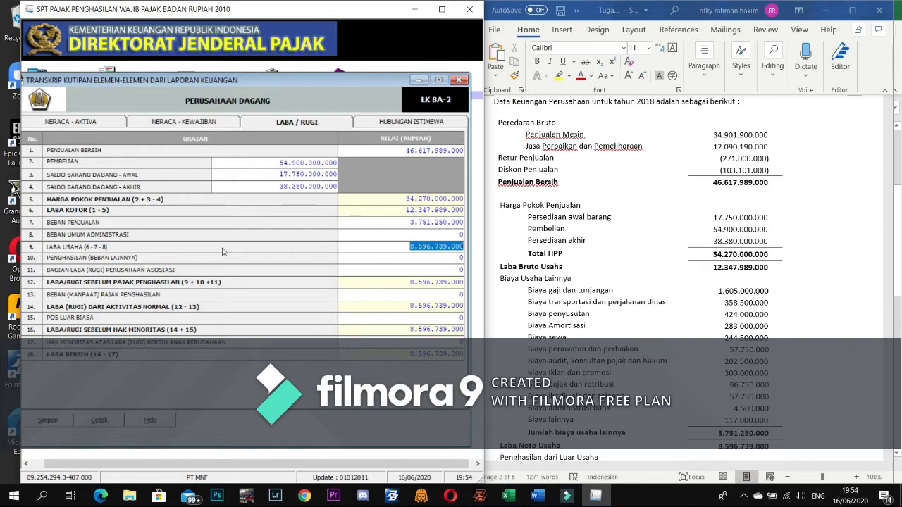
- Enter other income of 530.000.000, bringing profit before tax to 9.126.739.000
left_click(454, 258)
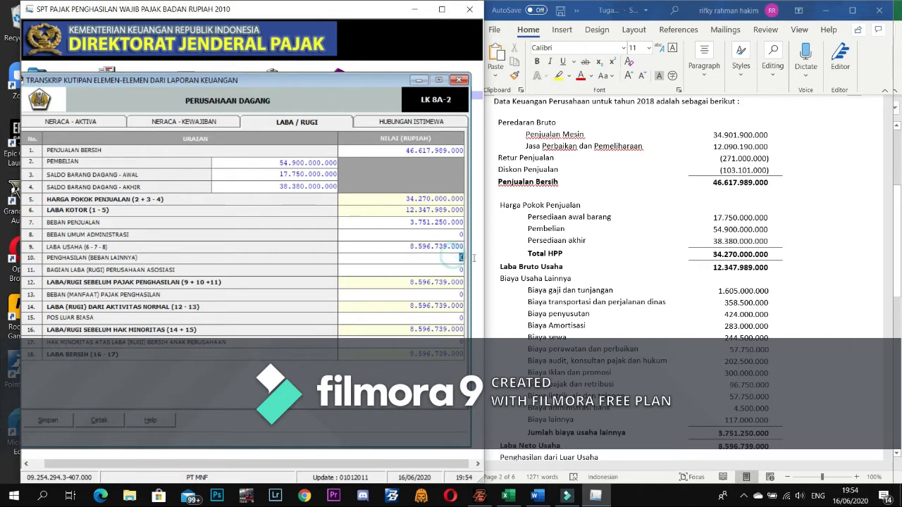
scroll(733, 300, "down", 2)
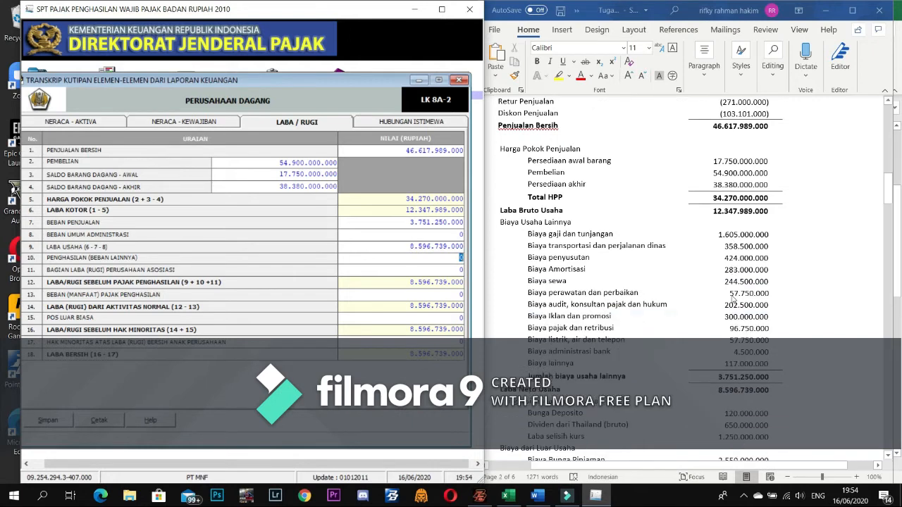
scroll(733, 299, "down", 1)
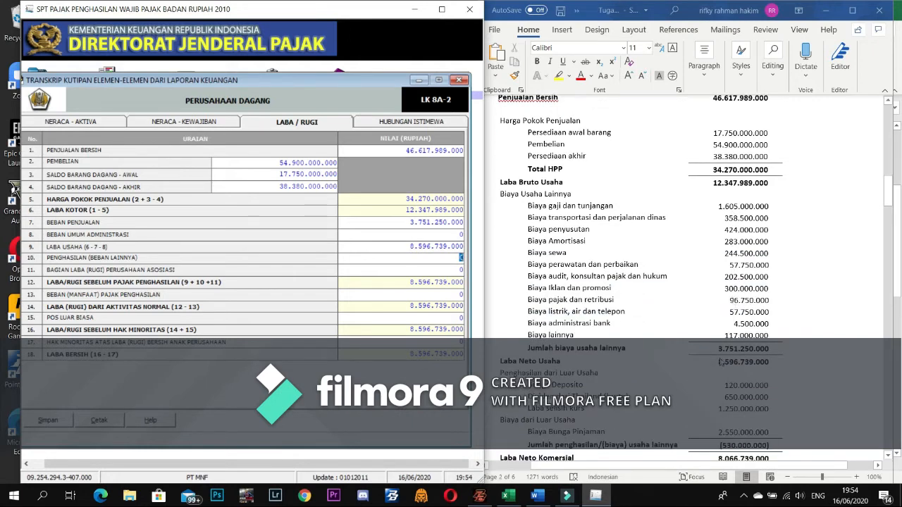
scroll(720, 362, "down", 1)
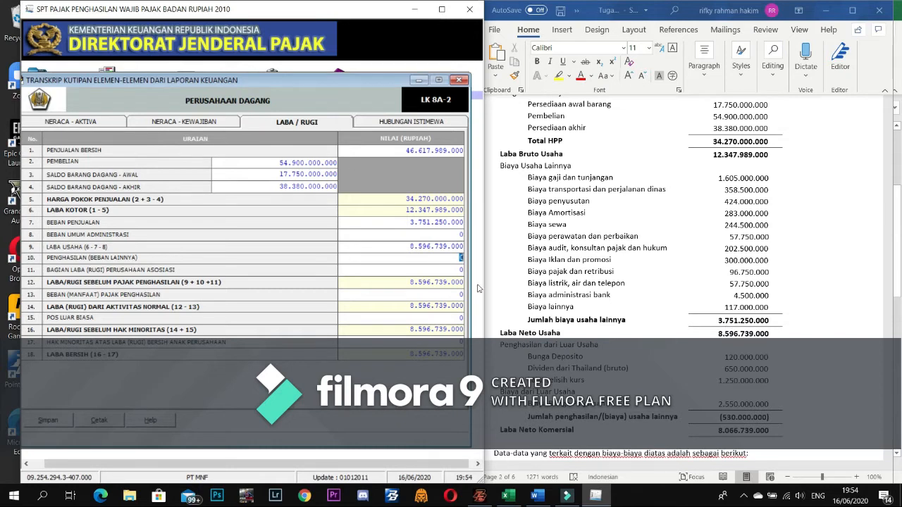
type("5")
left_click(456, 260)
type("530.000.000")
key("Tab")
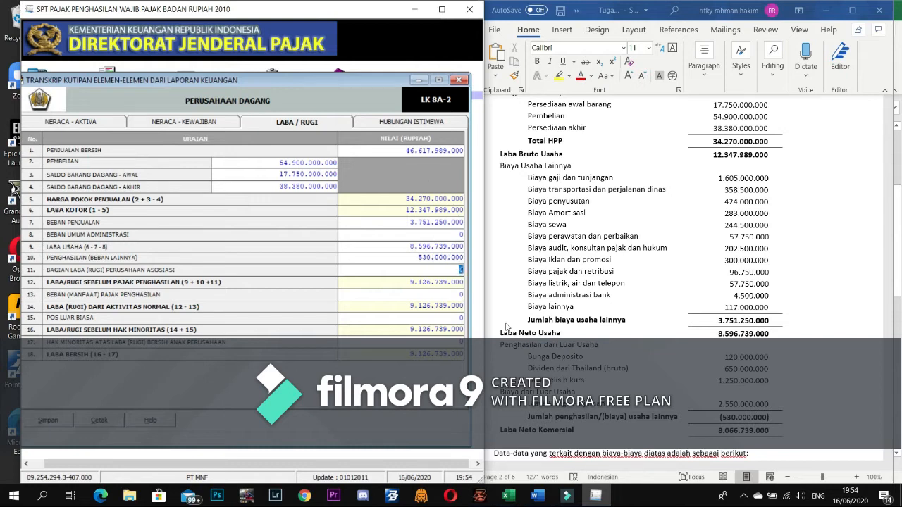
key("Tab")
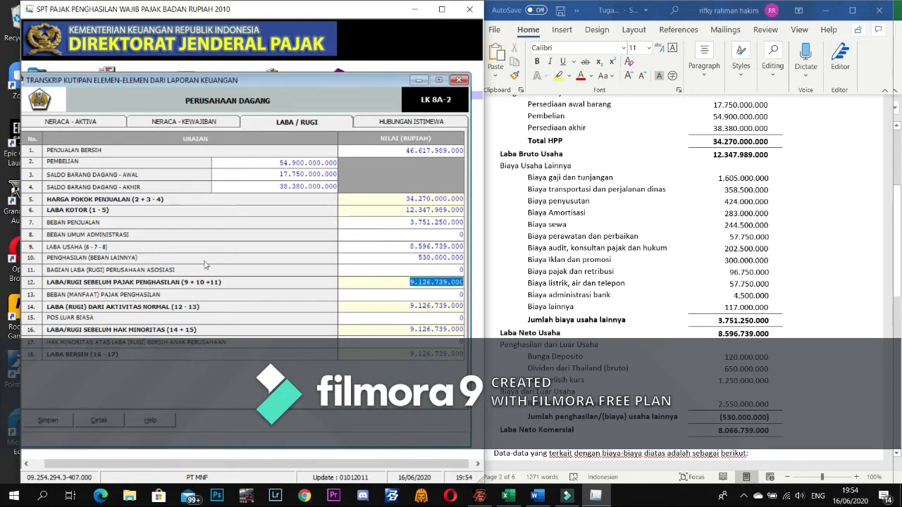
- Show the HUBUNGAN ISTIMEWA related-party transactions tab
left_click(445, 269)
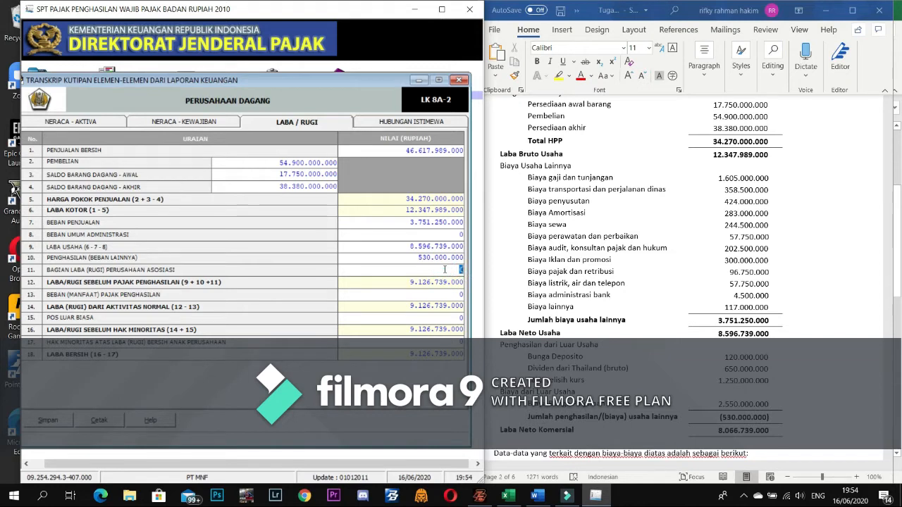
scroll(634, 354, "down", 1)
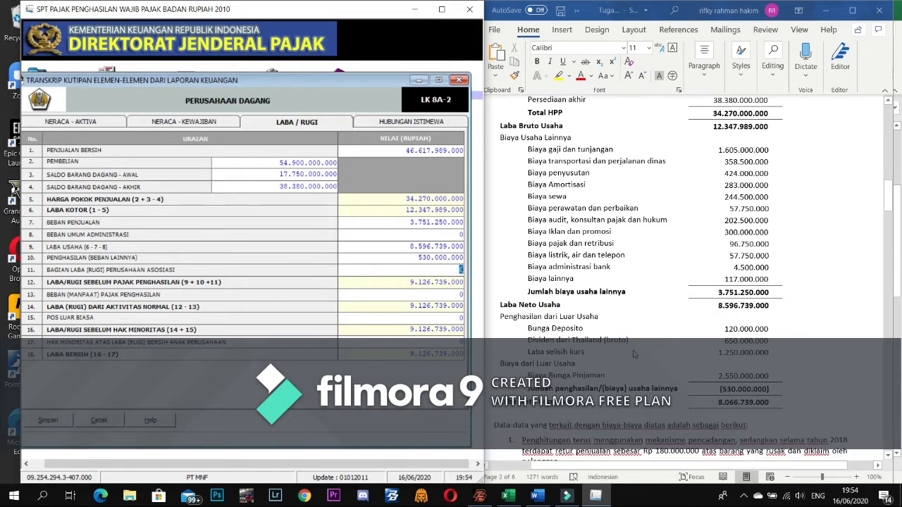
scroll(635, 354, "down", 2)
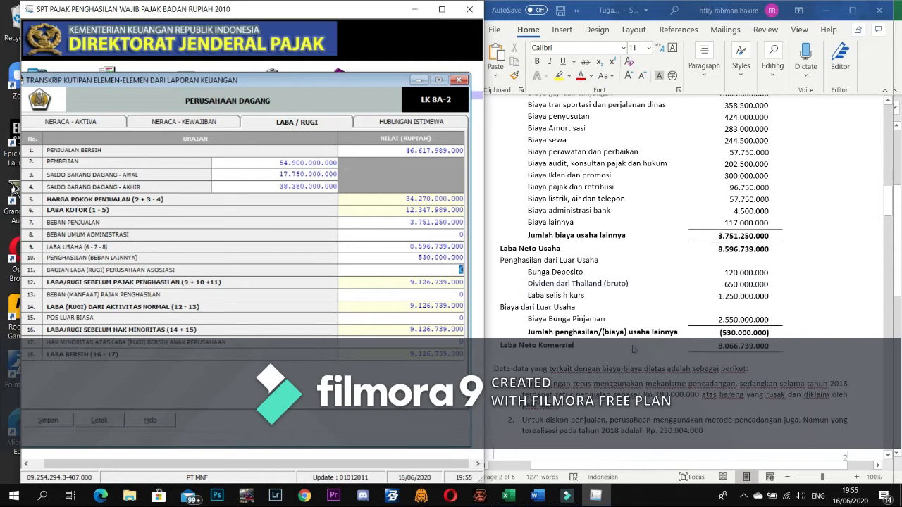
left_click(385, 126)
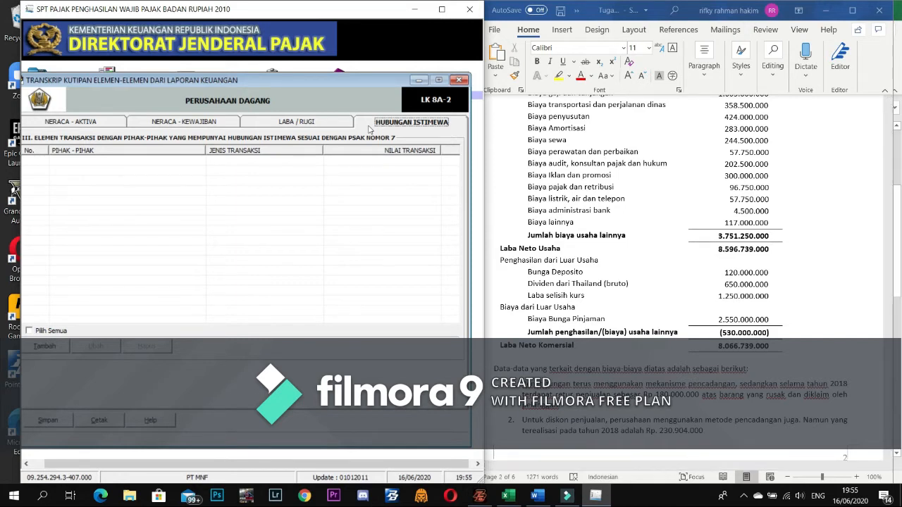
- Save the LK 8A-2 financial statement transcript, confirm it, and close its window
left_click(60, 423)
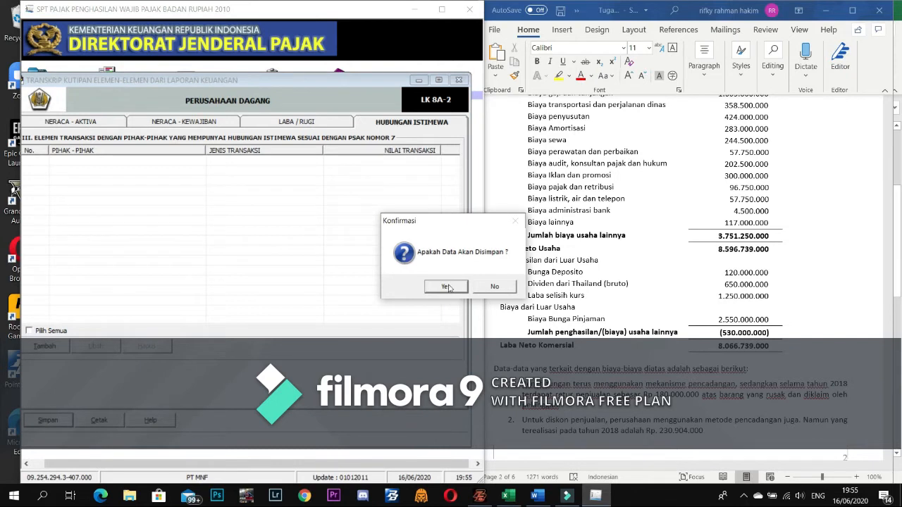
left_click(447, 288)
left_click(484, 286)
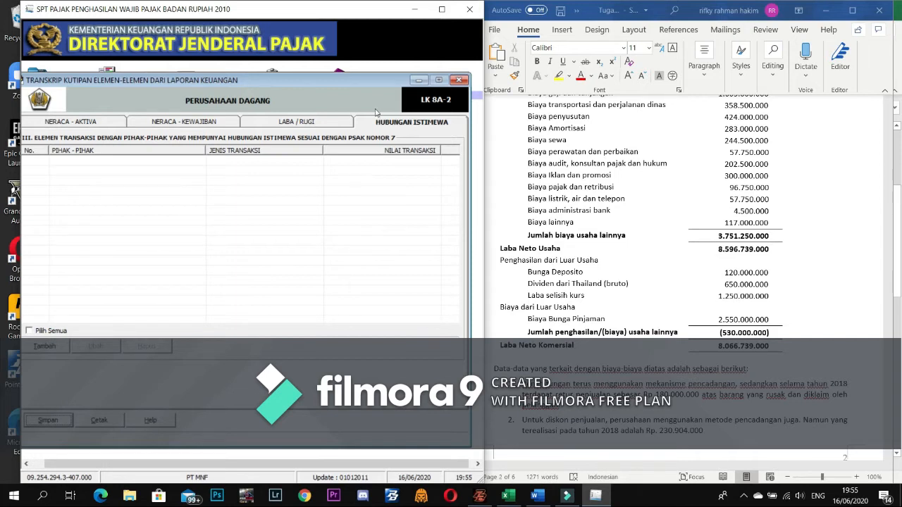
left_click(459, 80)
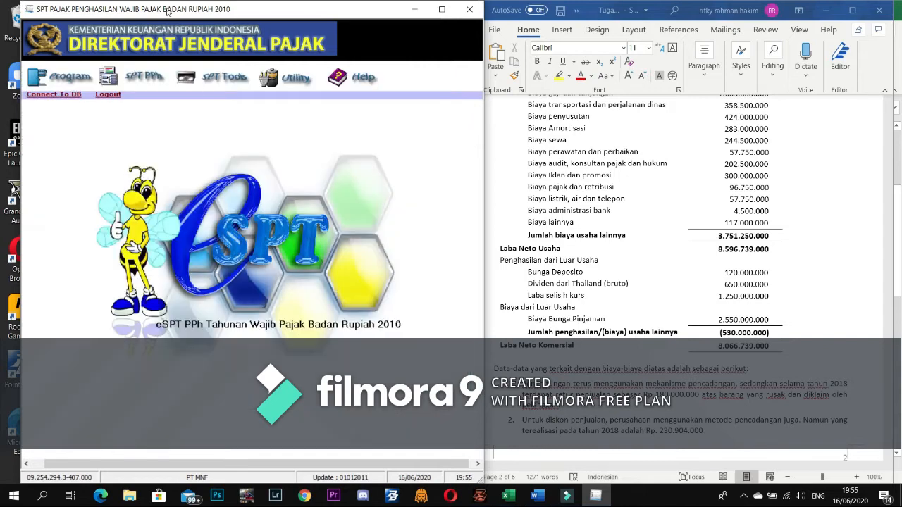
- Open Daftar Cabang Utama Perusahaan under Lampiran Khusus and start a new branch entry
left_click(139, 83)
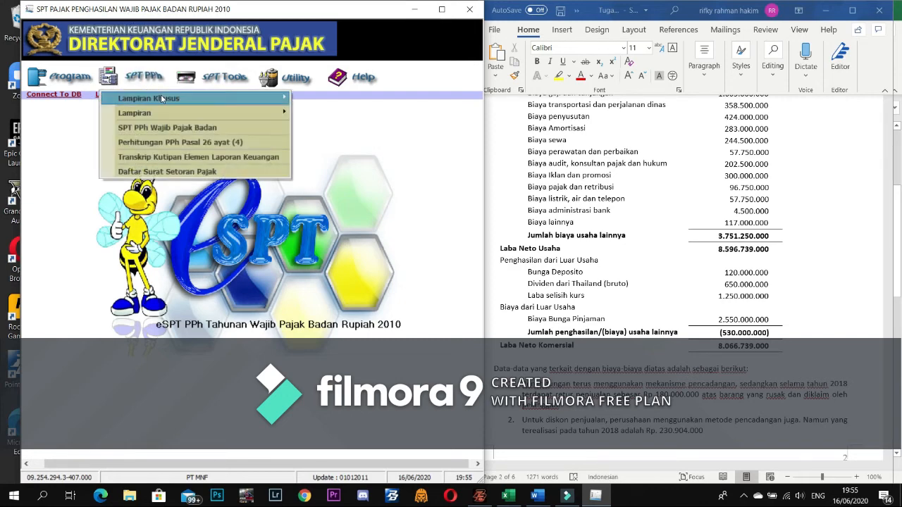
mouse_move(161, 97)
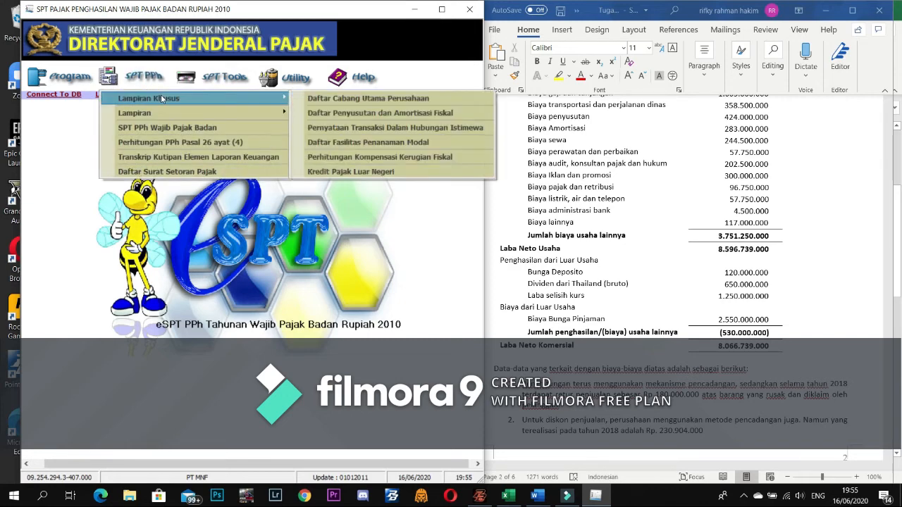
left_click(329, 104)
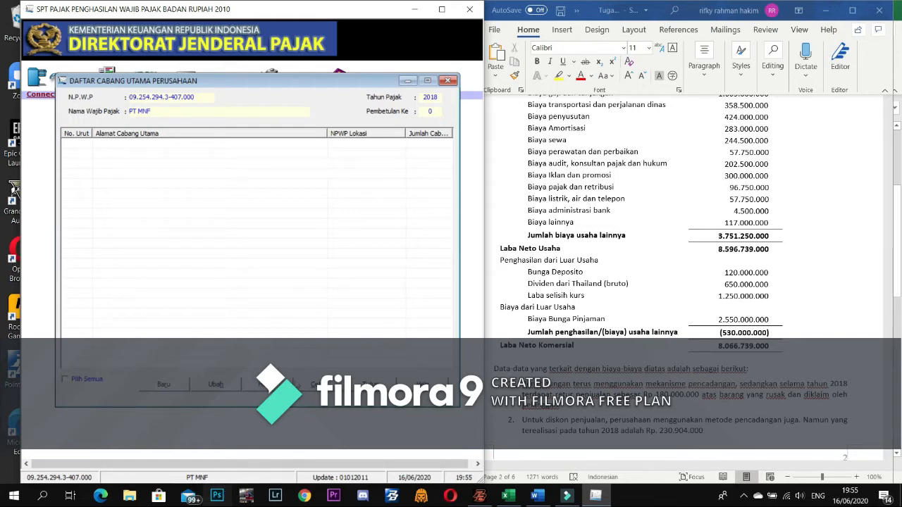
left_click(154, 387)
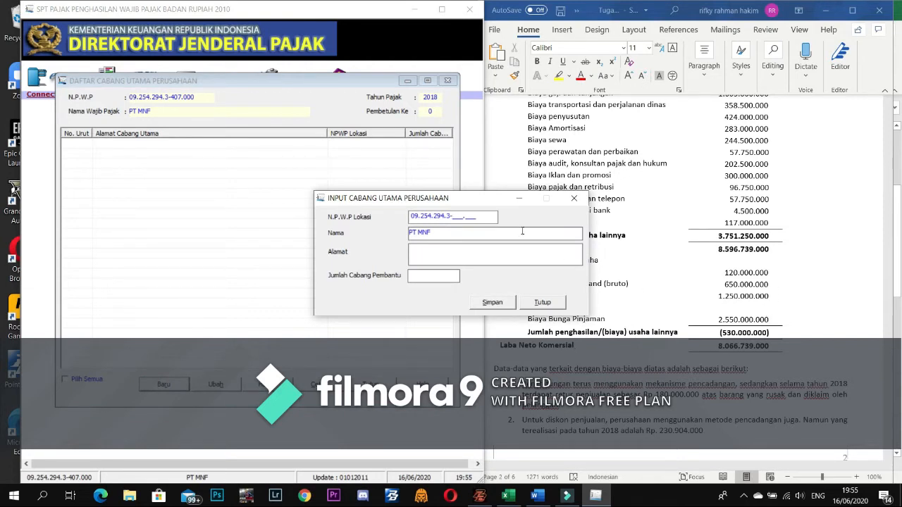
- Complete the branch name as PT MNF PESONA INDONESIA and attempt a first save
left_click(468, 234)
left_click(468, 234)
type("ESONA INDONESIA")
left_click(493, 304)
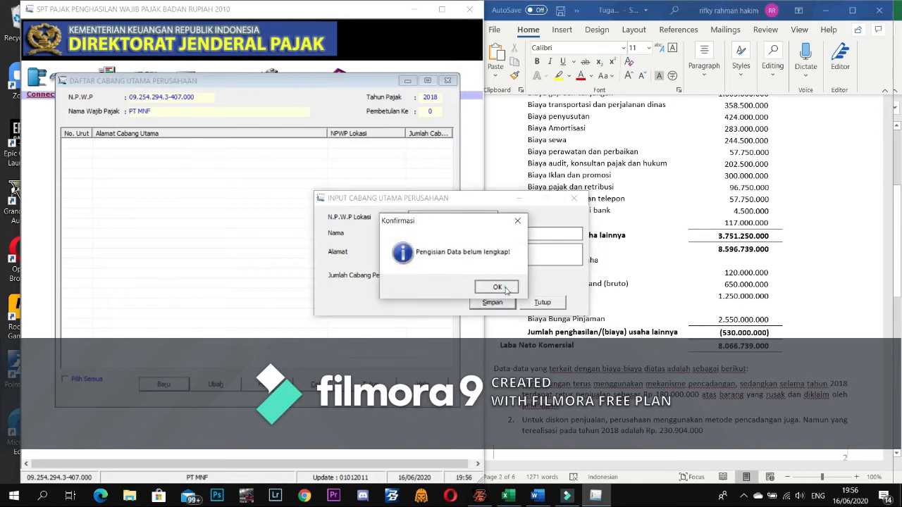
left_click(498, 288)
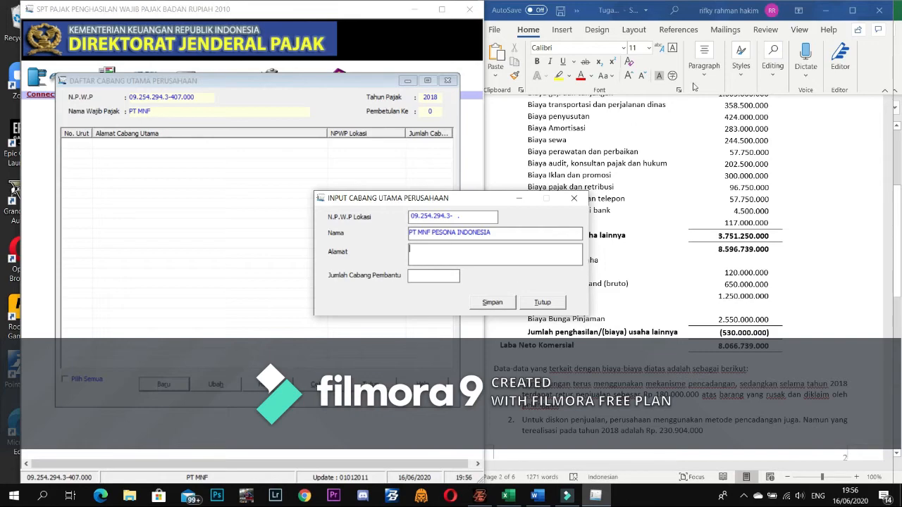
- Copy the company address from the Word document into the branch Alamat field
left_click(722, 225)
scroll(701, 225, "up", 10)
scroll(698, 226, "up", 10)
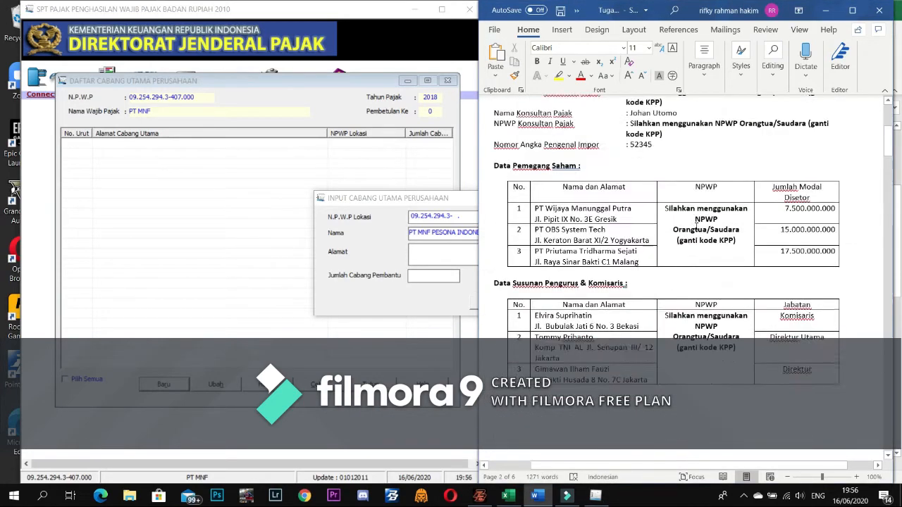
scroll(696, 226, "up", 2)
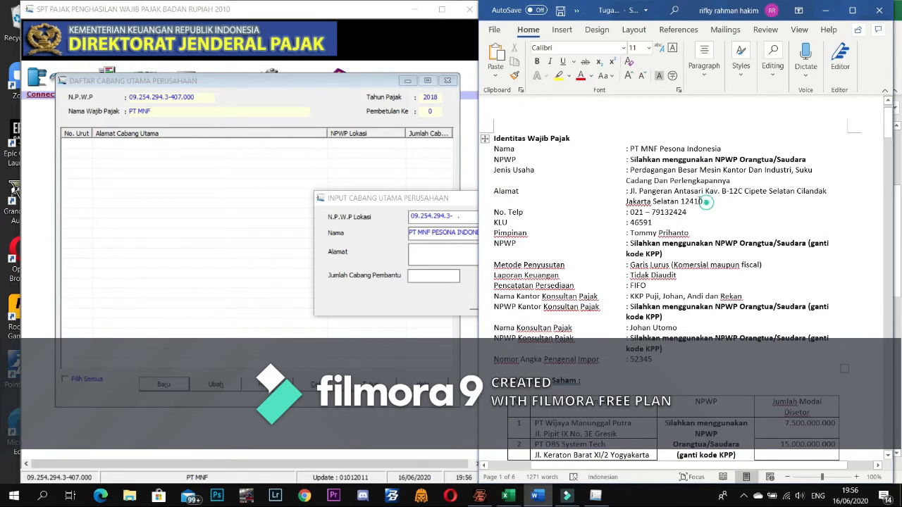
left_click_drag(703, 202, 628, 191)
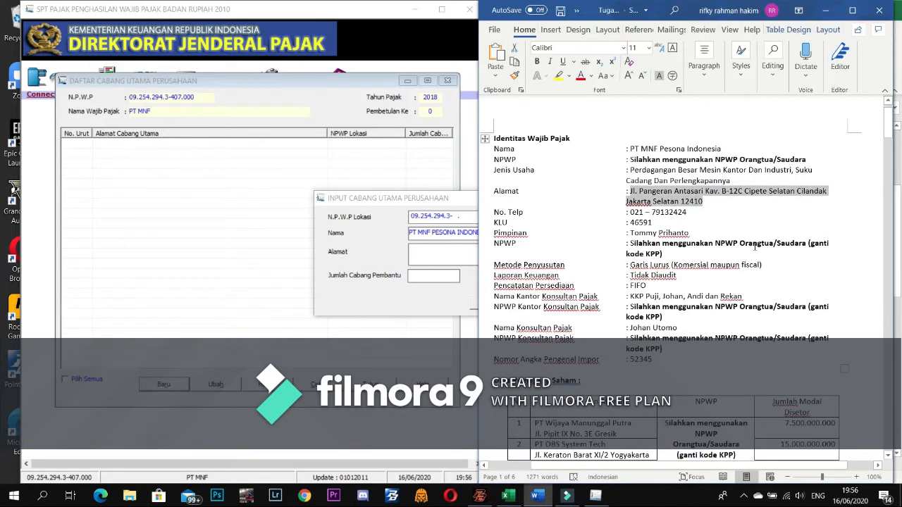
left_click(753, 243)
left_click_drag(675, 195, 495, 191)
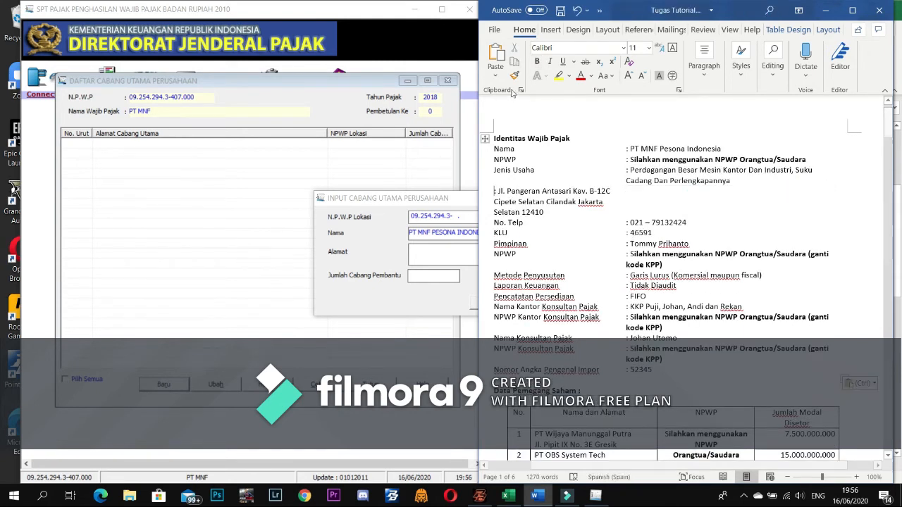
left_click(577, 10)
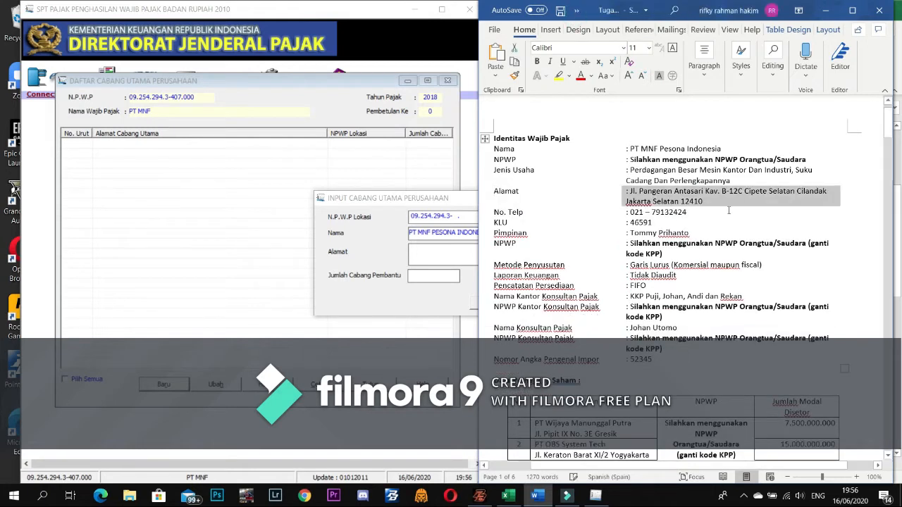
left_click(714, 214)
left_click_drag(712, 201, 630, 191)
key("ctrl+c")
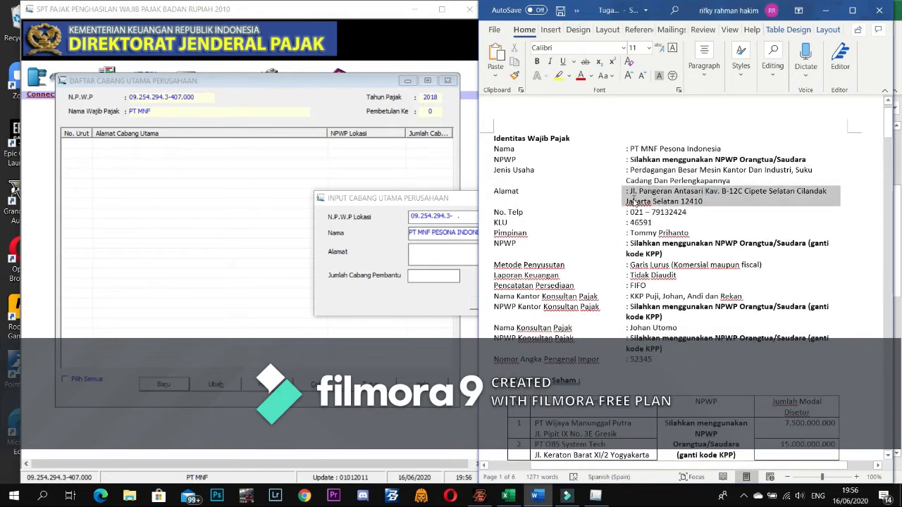
left_click(792, 265)
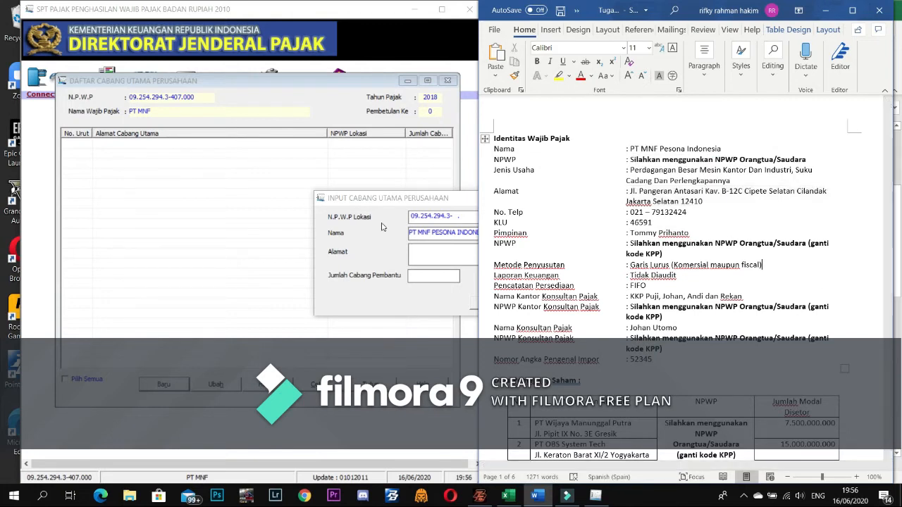
left_click(420, 248)
key("ctrl+v")
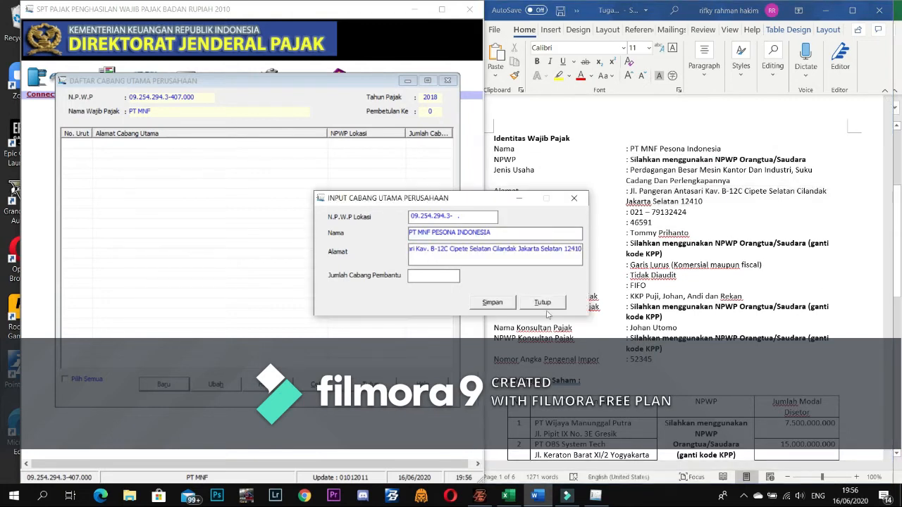
- Set Jumlah Cabang Pembantu to 3, save the entry, and close both branch windows
left_click(498, 303)
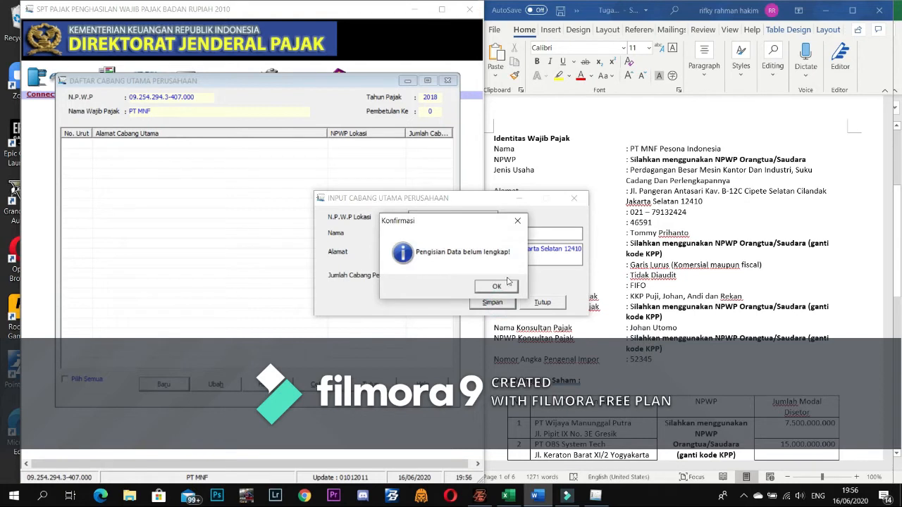
left_click(497, 287)
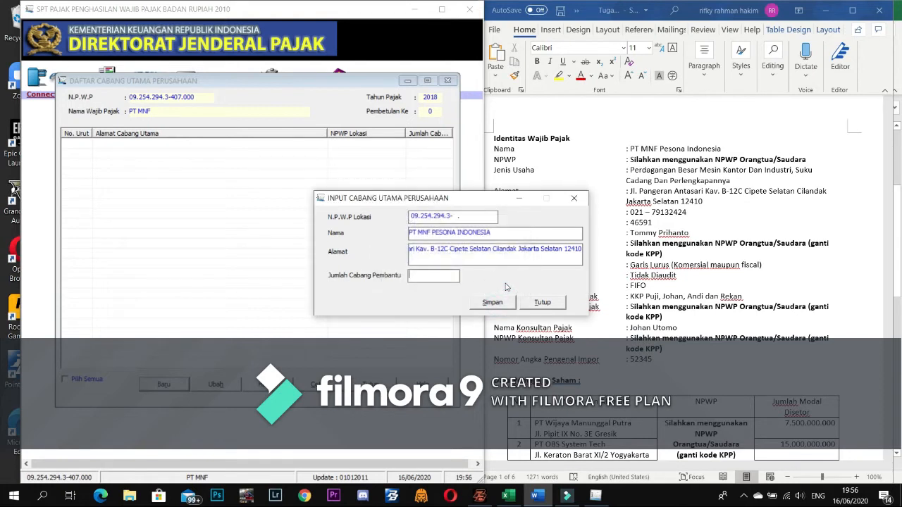
type("3")
left_click(494, 302)
left_click(481, 285)
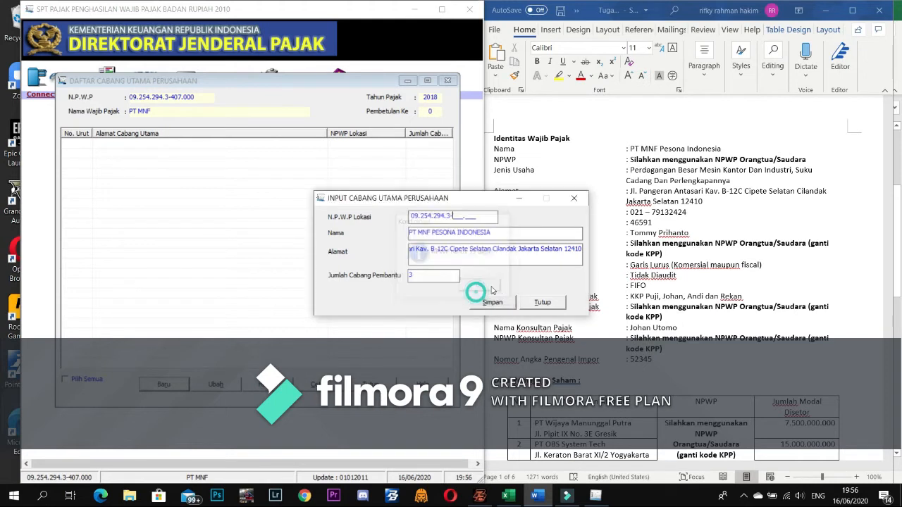
left_click(576, 198)
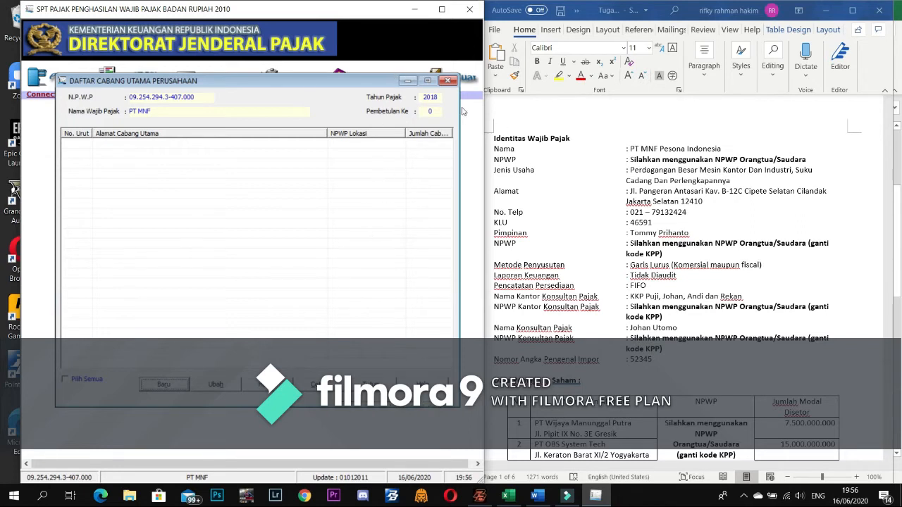
left_click(448, 80)
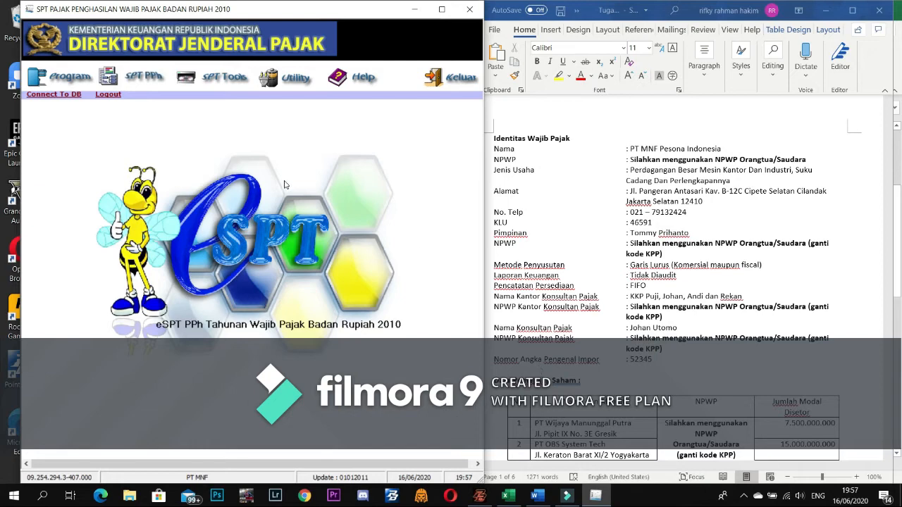
- Open Formulir 1771-VI from the SPT PPh Lampiran submenu
left_click(150, 89)
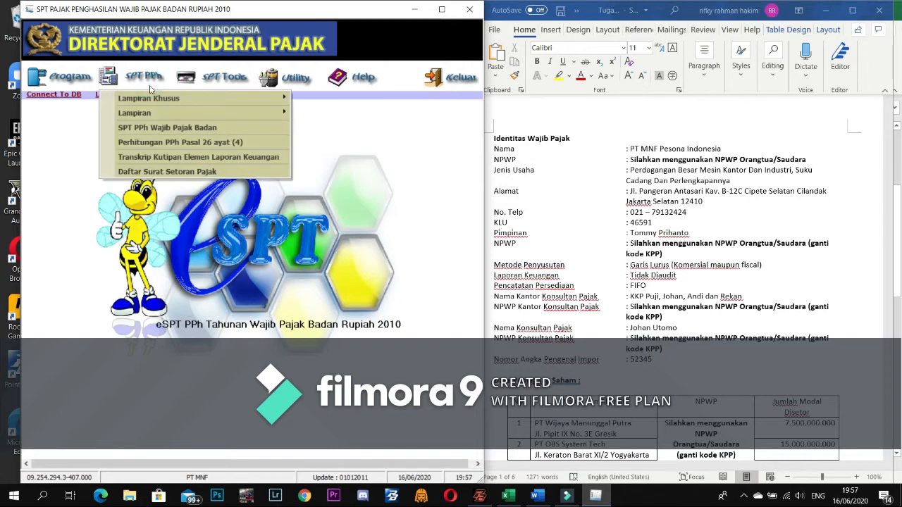
mouse_move(160, 111)
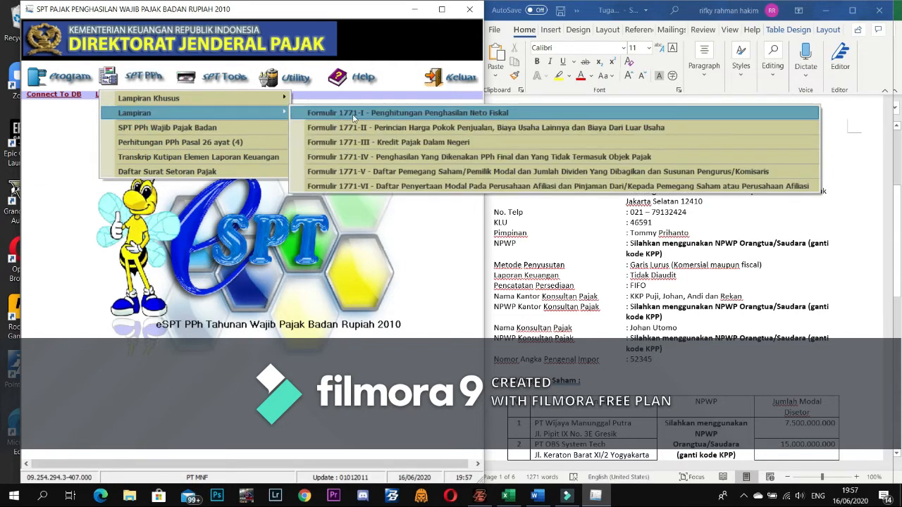
left_click(390, 187)
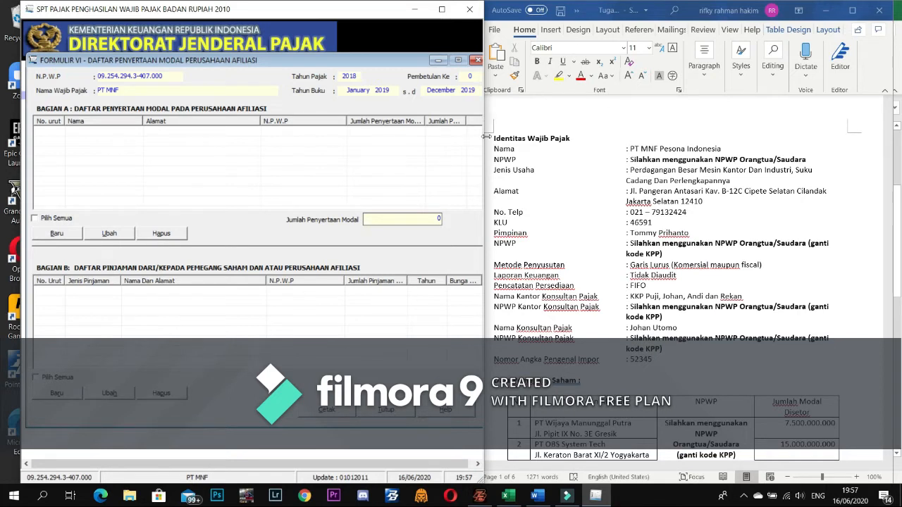
- Close Formulir 1771-VI with both affiliate sections empty and reopen the SPT PPh menu
left_click_drag(485, 136, 478, 141)
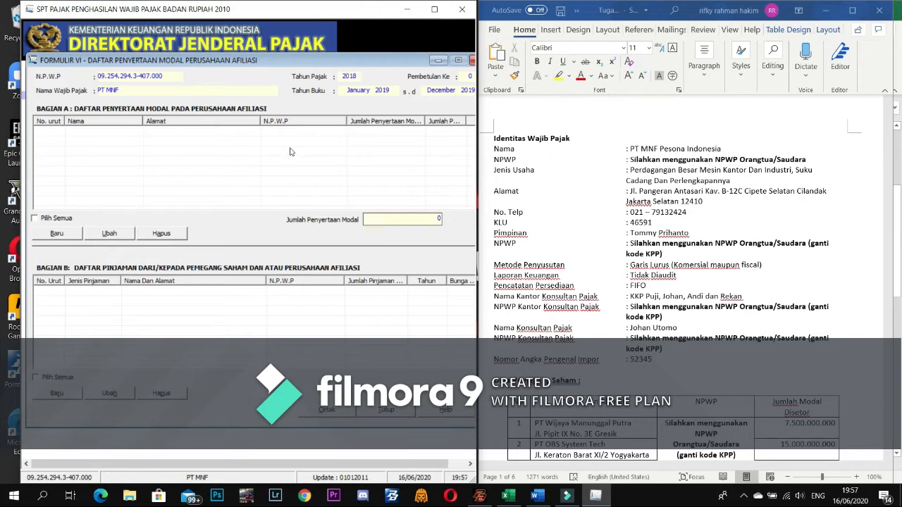
left_click(386, 414)
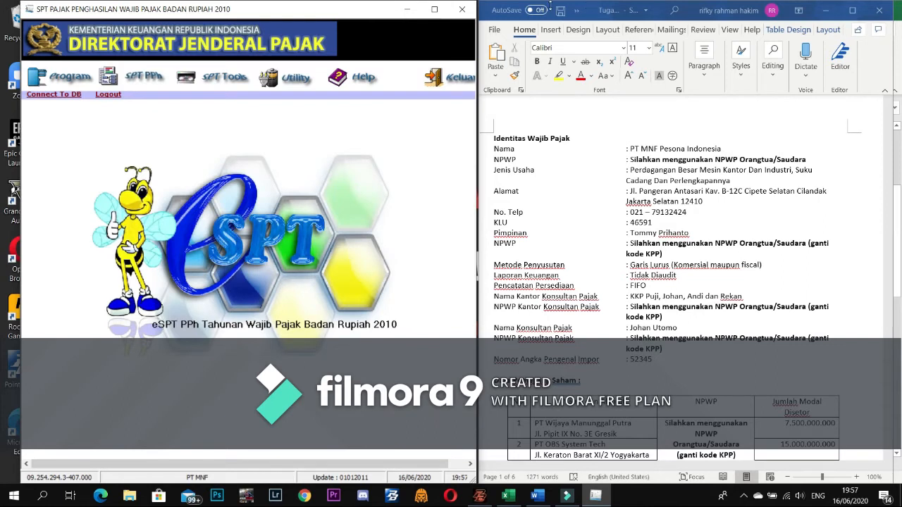
left_click(148, 81)
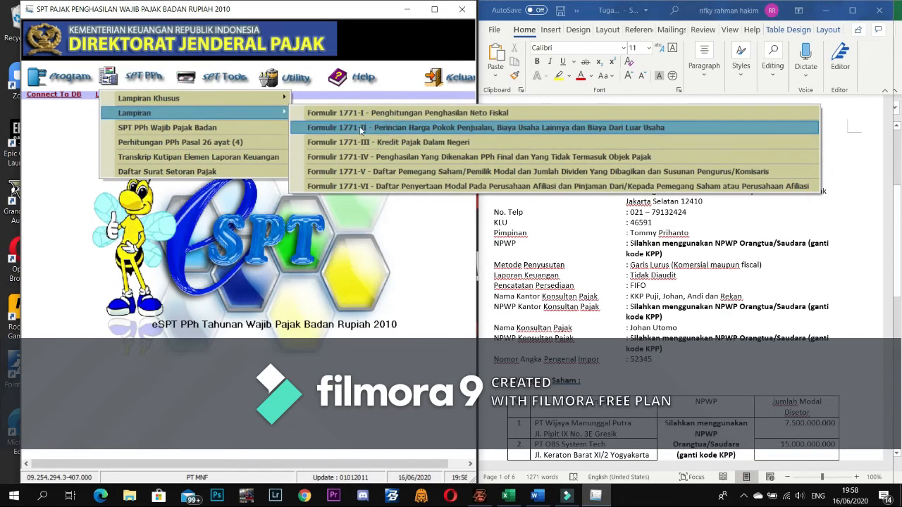
- Open Formulir 1771-V, start a new shareholder, and enter paid-up capital 40.000.000.000
left_click(391, 172)
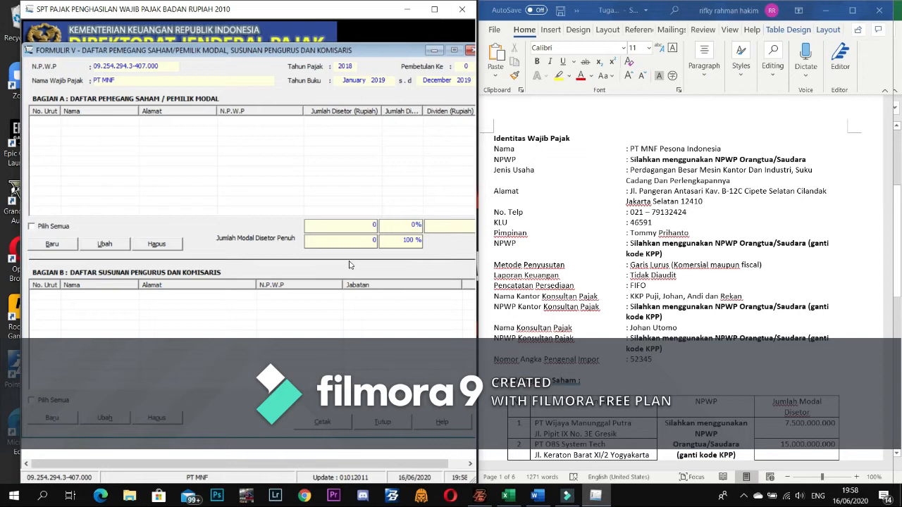
left_click(52, 245)
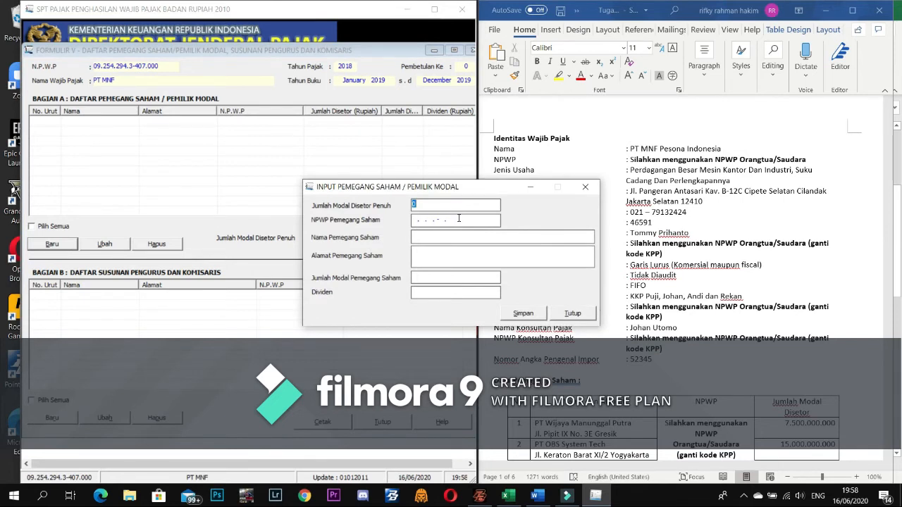
type("40.")
type("000.0")
type("00.")
type("000000")
key("Tab")
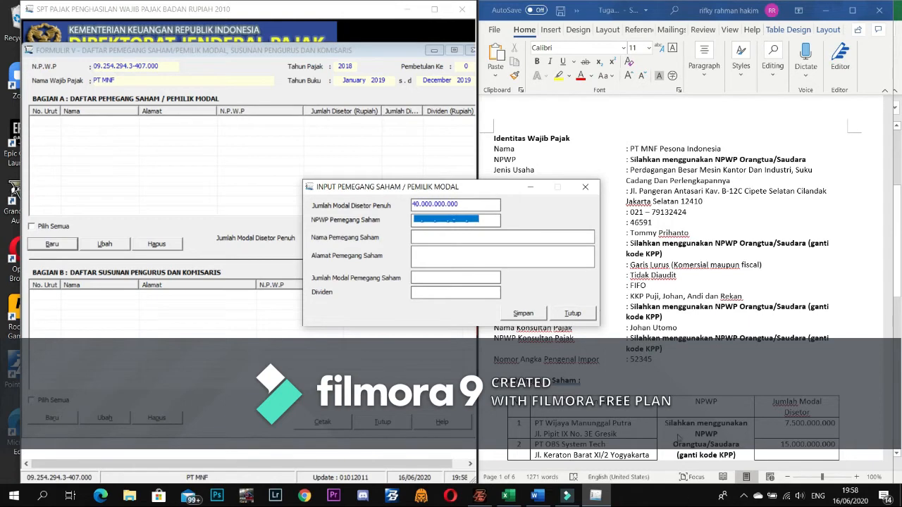
scroll(683, 436, "down", 2)
scroll(687, 434, "down", 3)
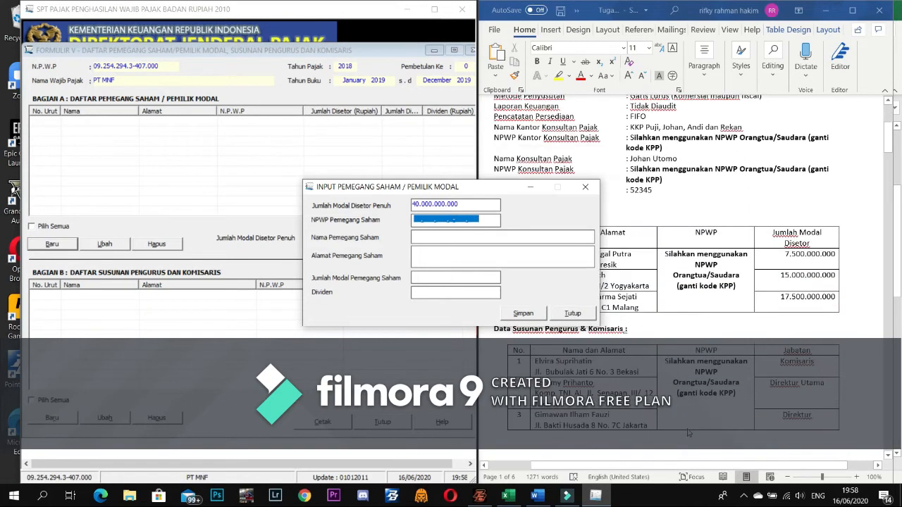
scroll(689, 432, "up", 5)
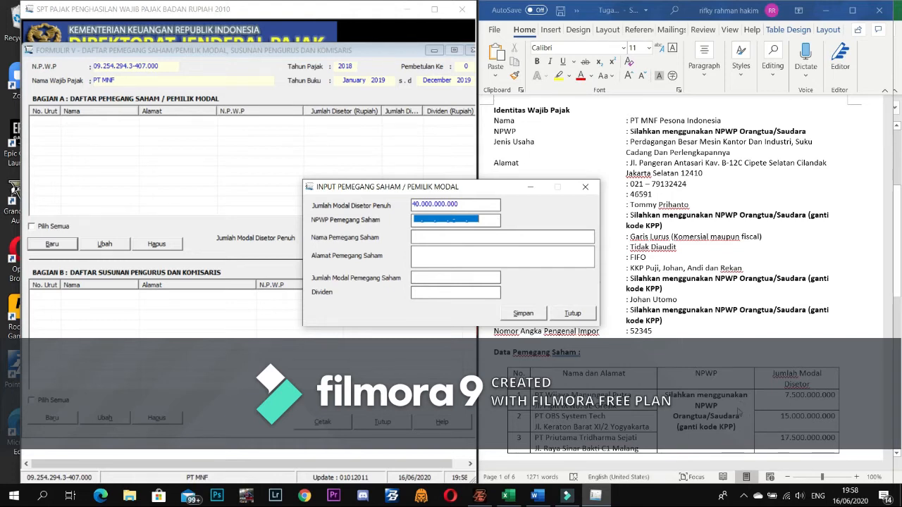
scroll(738, 413, "down", 3)
scroll(738, 413, "up", 5)
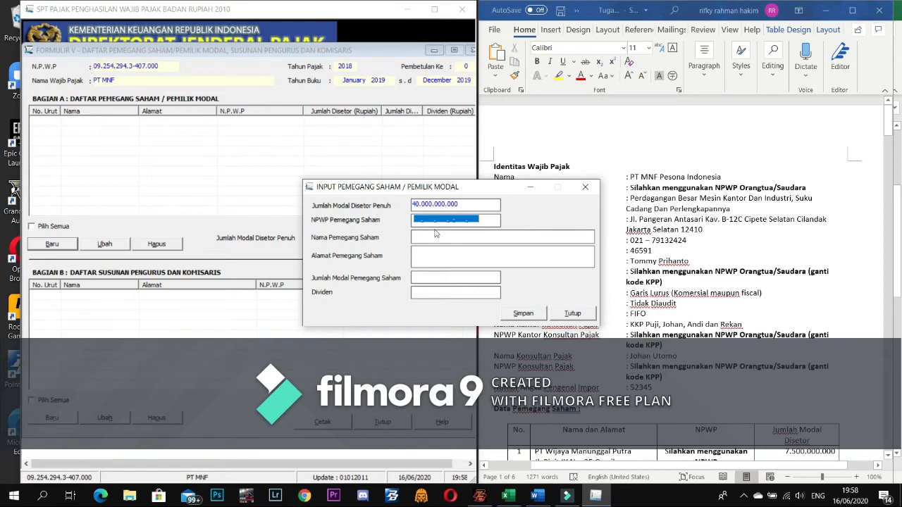
left_click(416, 220)
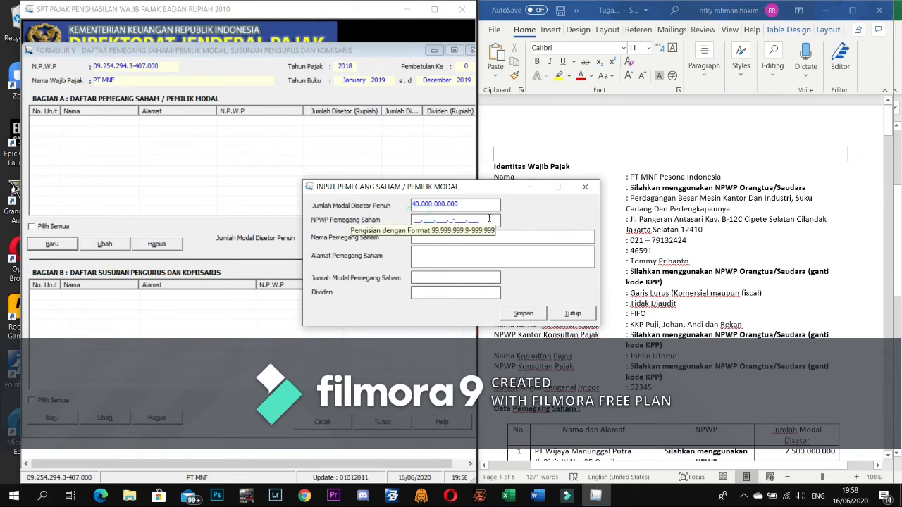
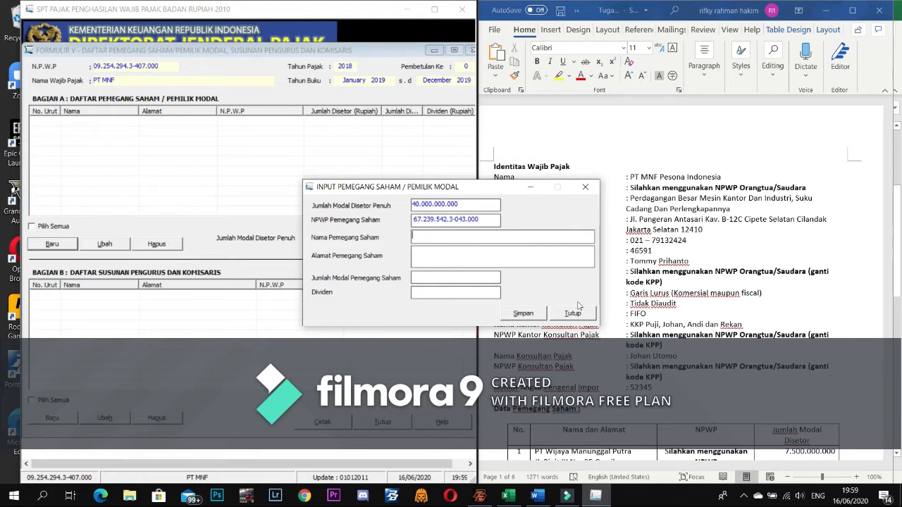
- Enter the first shareholder's NPWP in the NPWP Pemegang Saham field
scroll(698, 377, "down", 1)
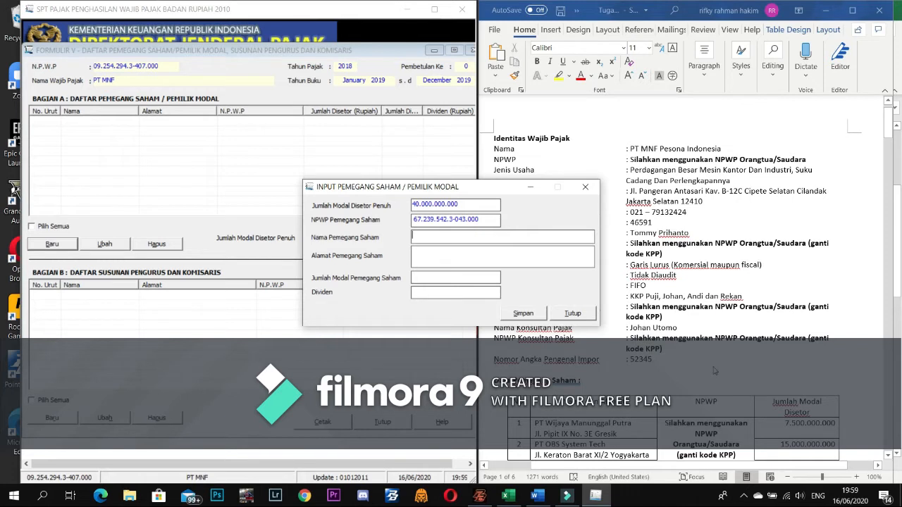
- Enter shareholder name PT WIJAYA MANUNGGAL PUTRA and look up its address in Word
type("PT")
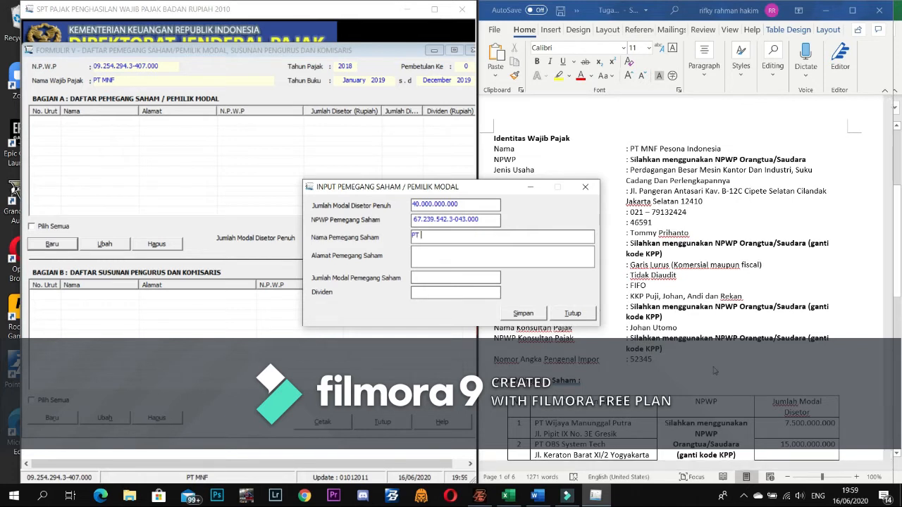
type(" WIJAYA MANUNGGAL P")
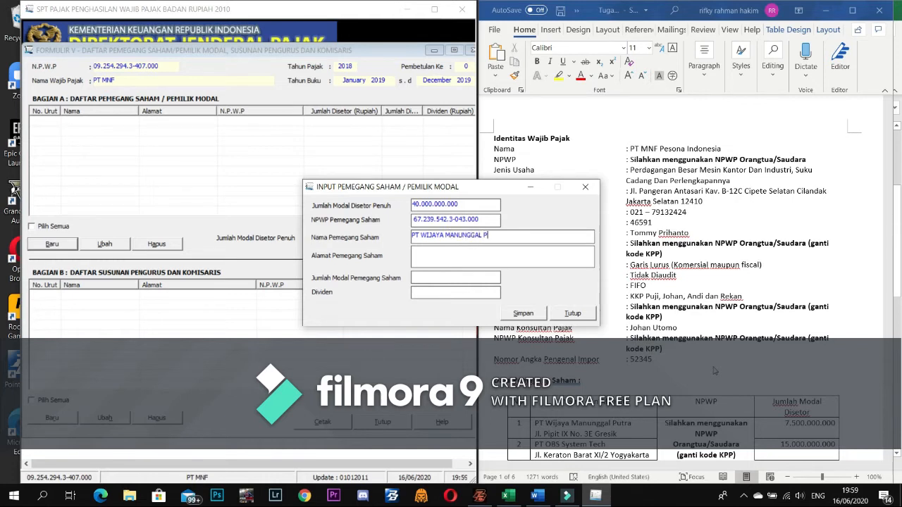
type("UTRA")
left_click(490, 259)
left_click(625, 436)
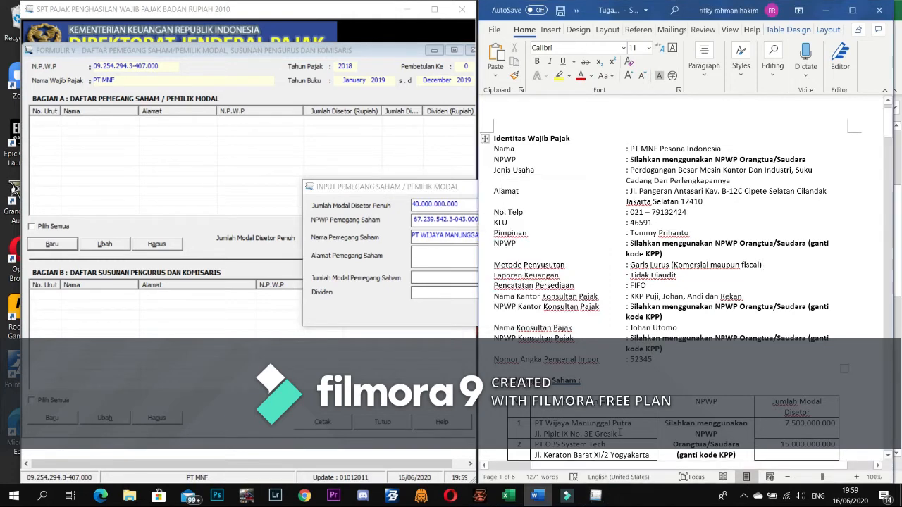
left_click_drag(543, 435, 604, 438)
left_click(618, 434)
left_click(537, 433)
left_click_drag(537, 433, 587, 435)
left_click(587, 434)
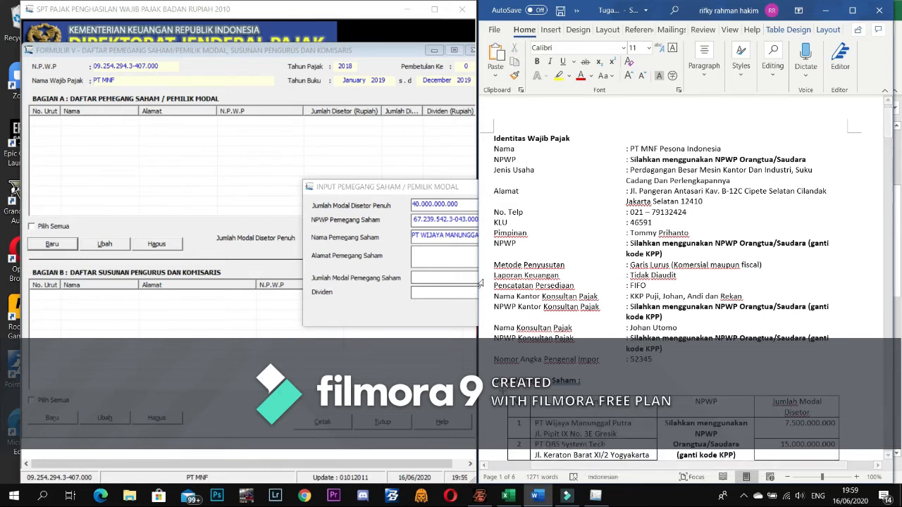
left_click(448, 264)
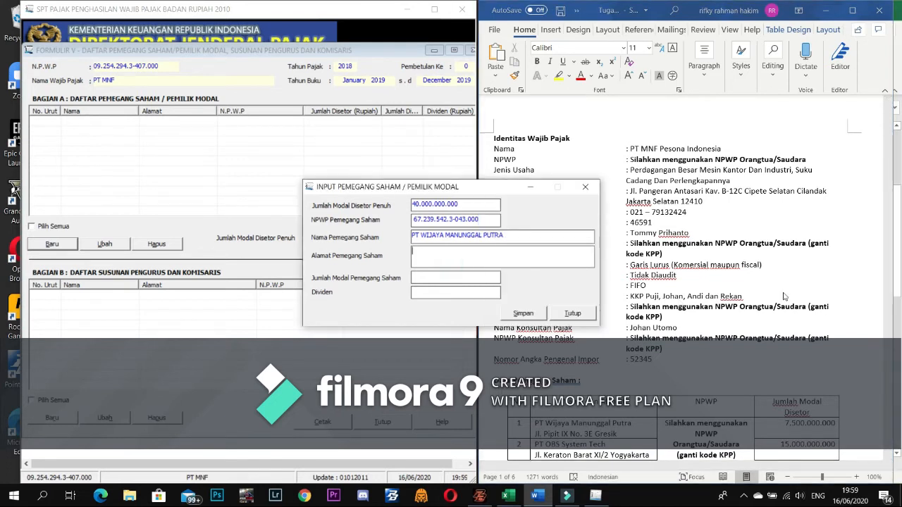
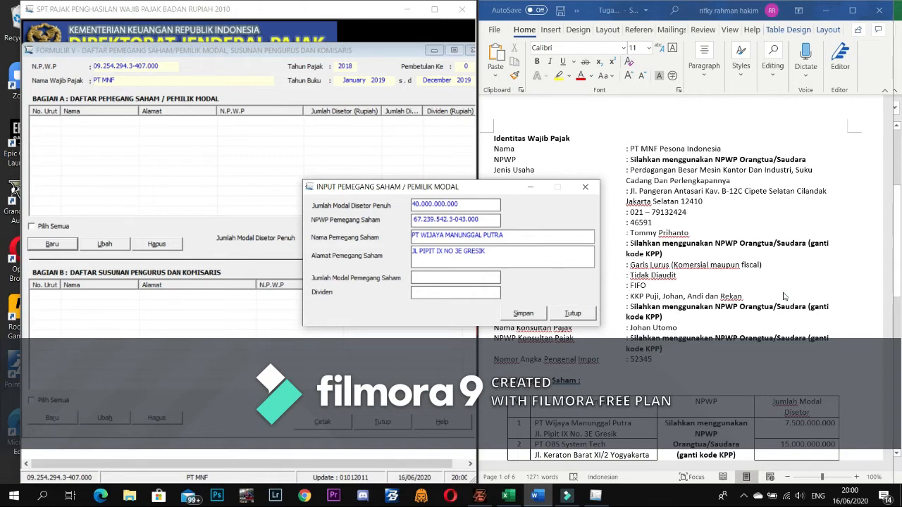
- Type the shareholder's street address, set capital 7.500.000.000, and save the record
key("Tab")
type("7500000000")
key("Tab")
left_click(521, 315)
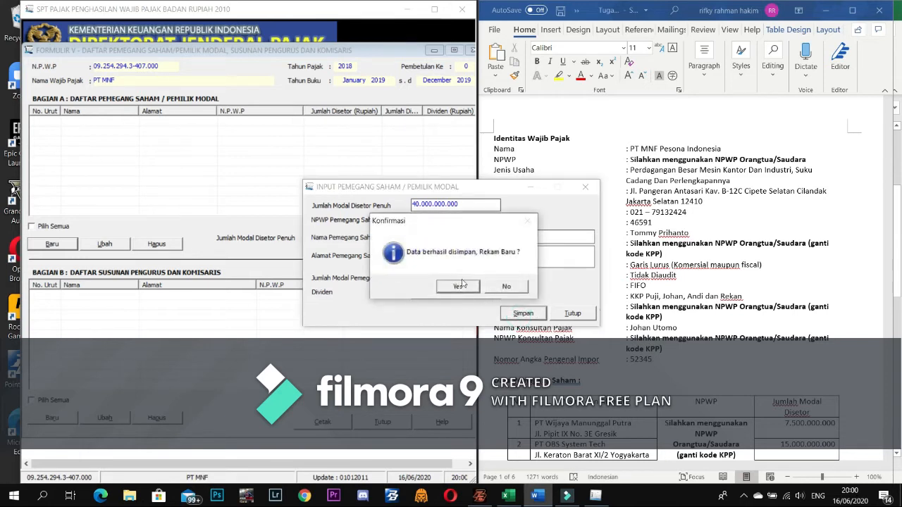
- Confirm adding another shareholder and enter the second shareholder's NPWP
left_click(459, 286)
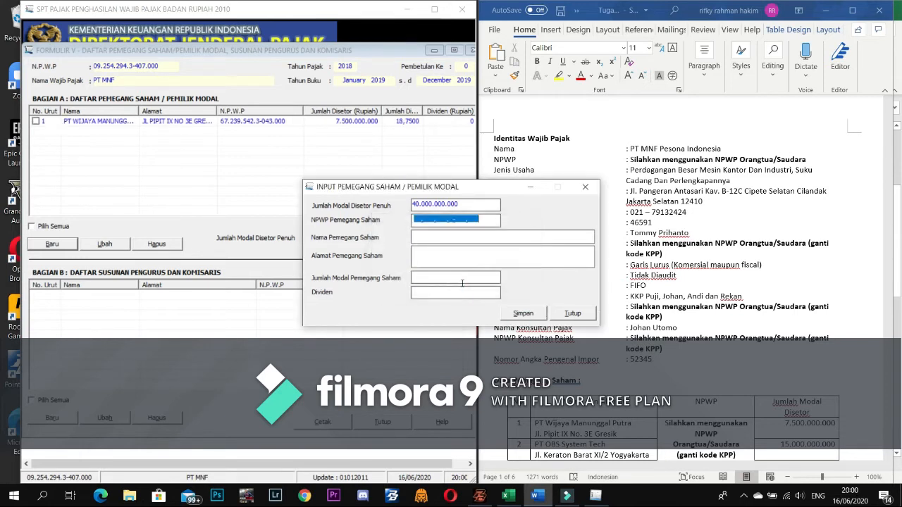
left_click(415, 218)
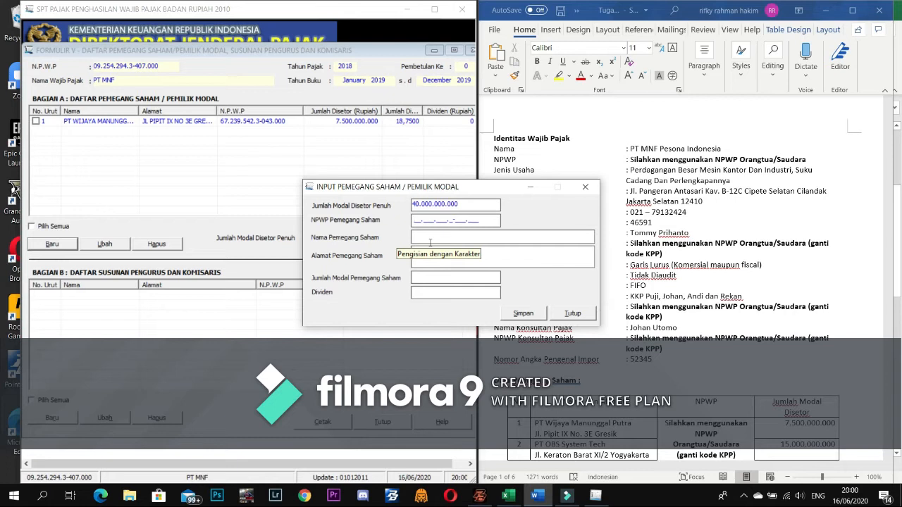
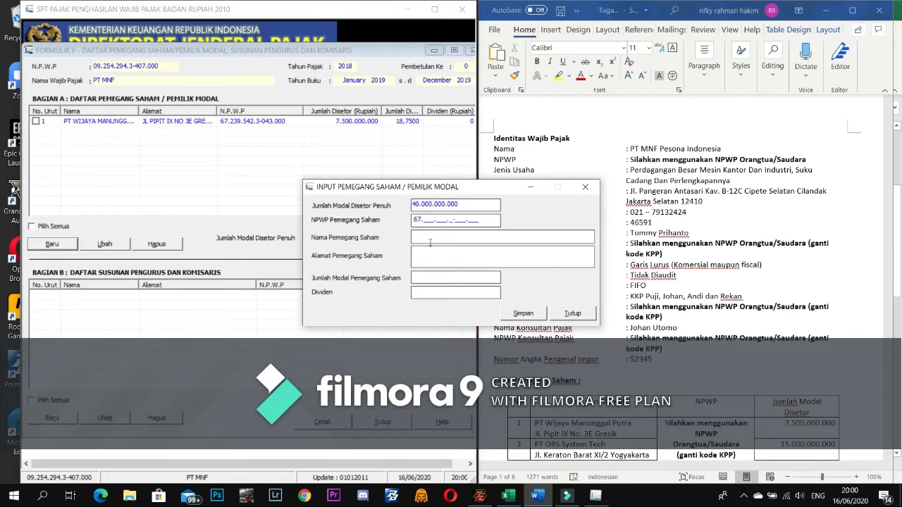
scroll(581, 451, "down", 2)
left_click(577, 435)
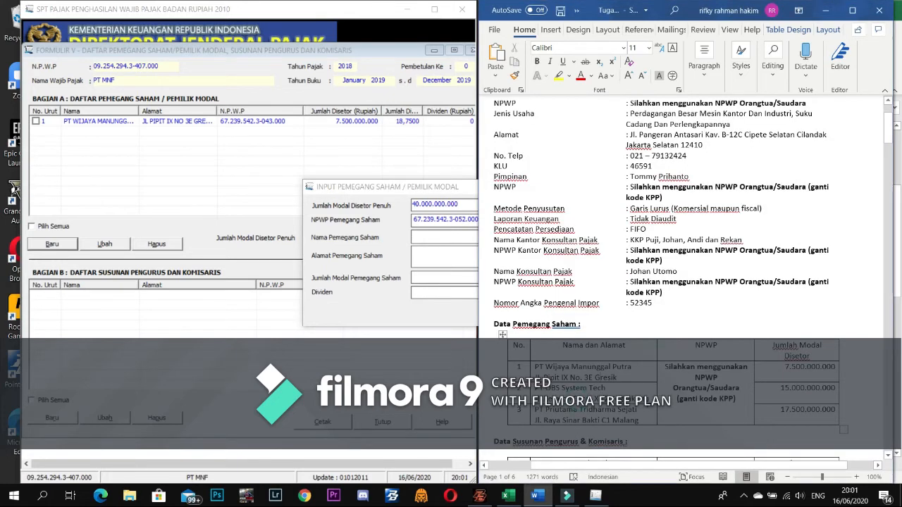
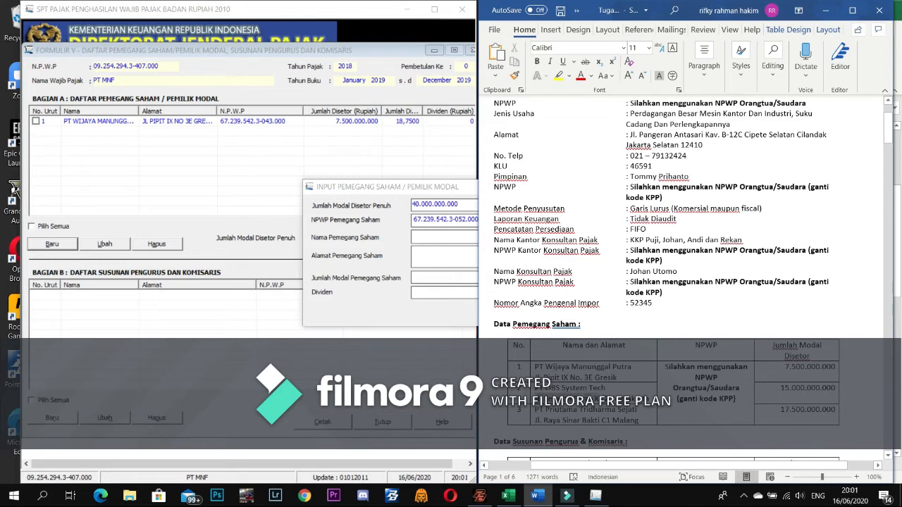
- Save PT OBS SYSTEM TECH with its street address and 15.000.000.000 paid-in capital
left_click(434, 235)
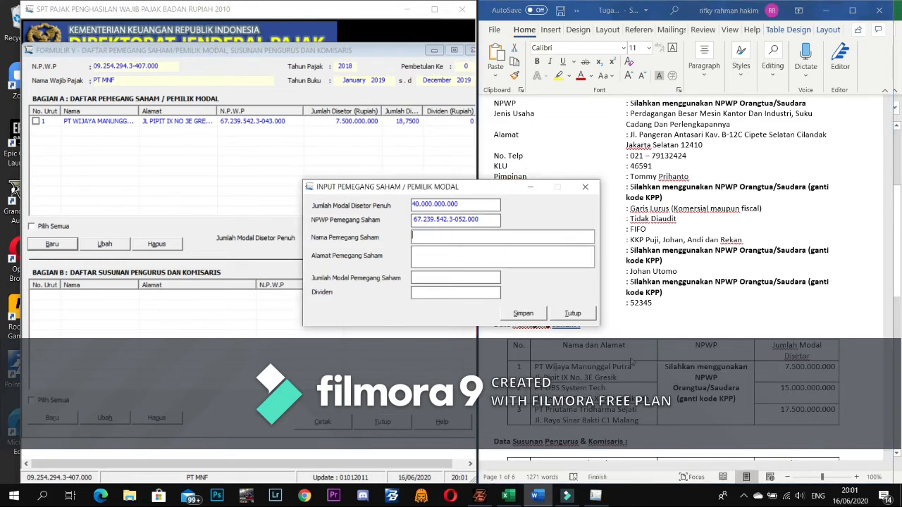
type("PT OBS SYSTEM TECH")
key("Tab")
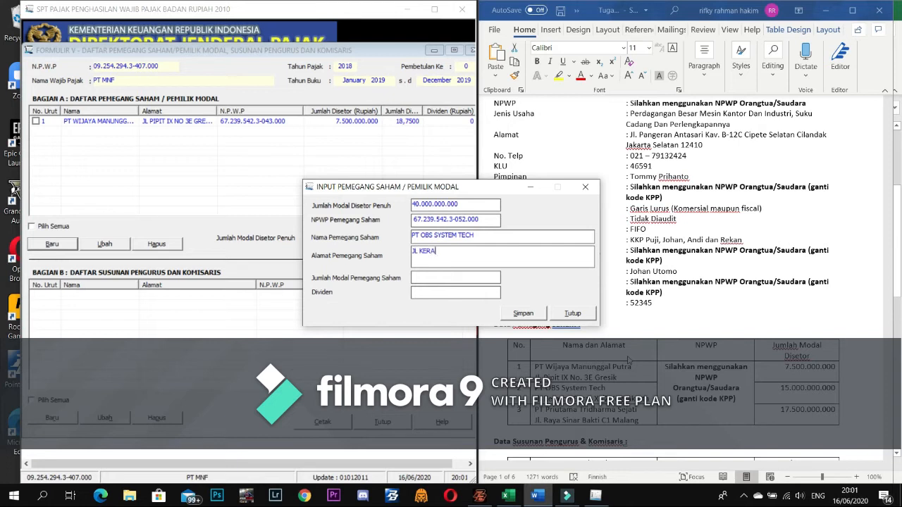
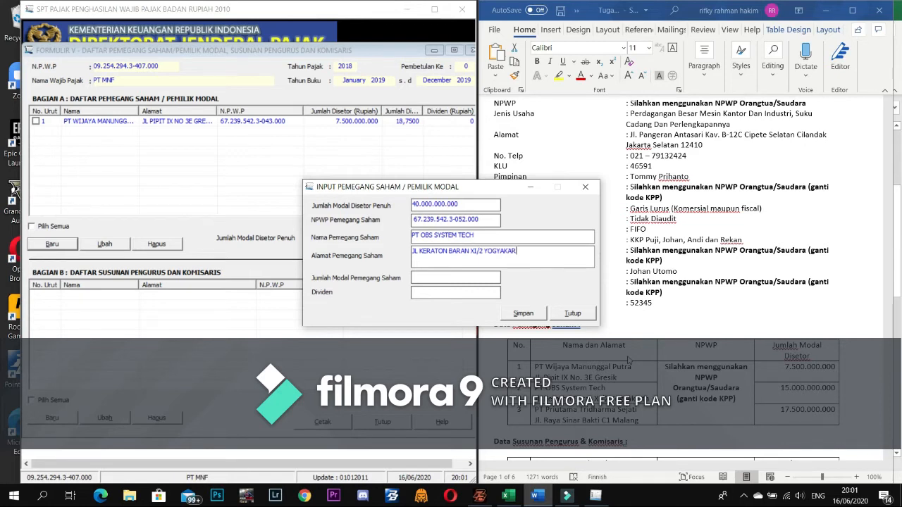
key("Tab")
type("15000000000")
key("Tab")
left_click(521, 313)
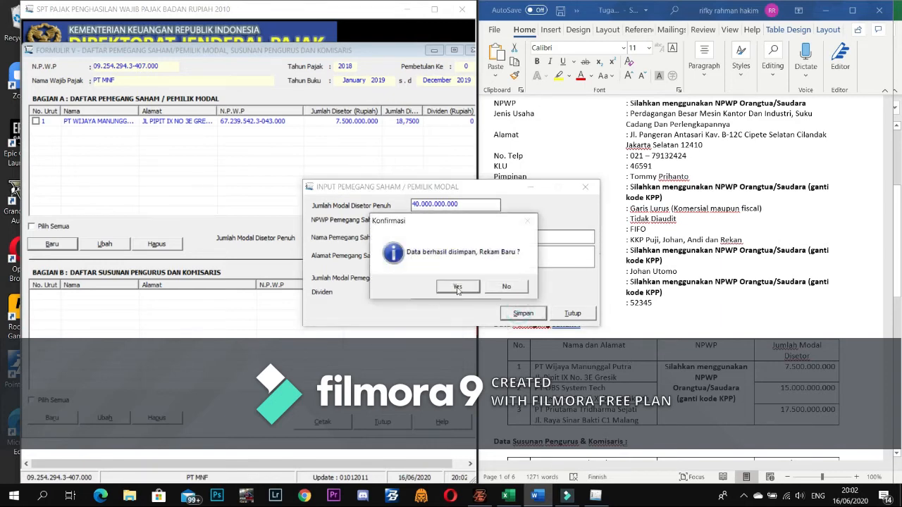
left_click(457, 286)
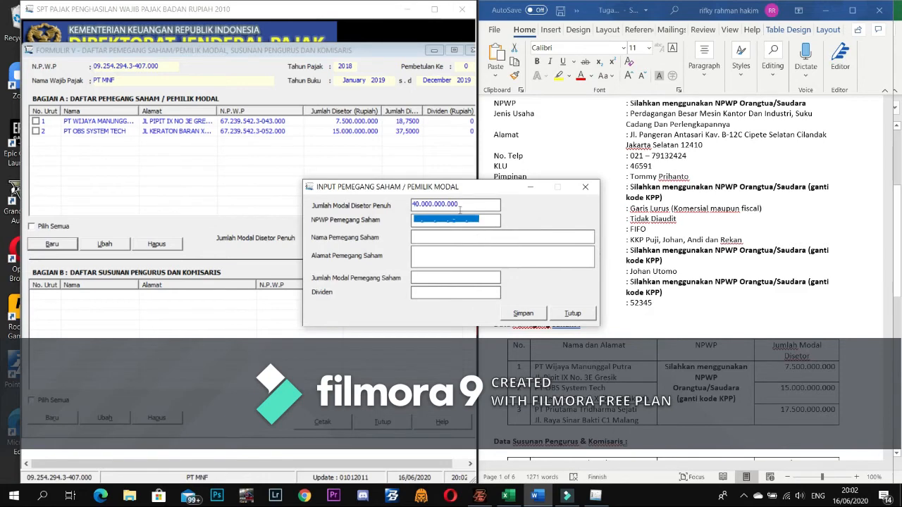
- Save PT PRIUTAMA TRIDHARMA SEJATI with its NPWP, address and 17.500.000.000 capital, bringing the total to 100%
left_click(414, 219)
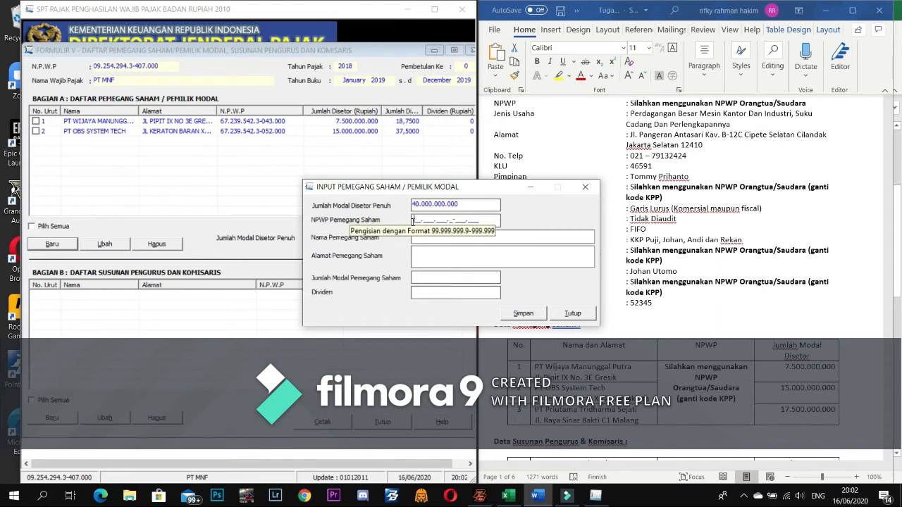
type("67.")
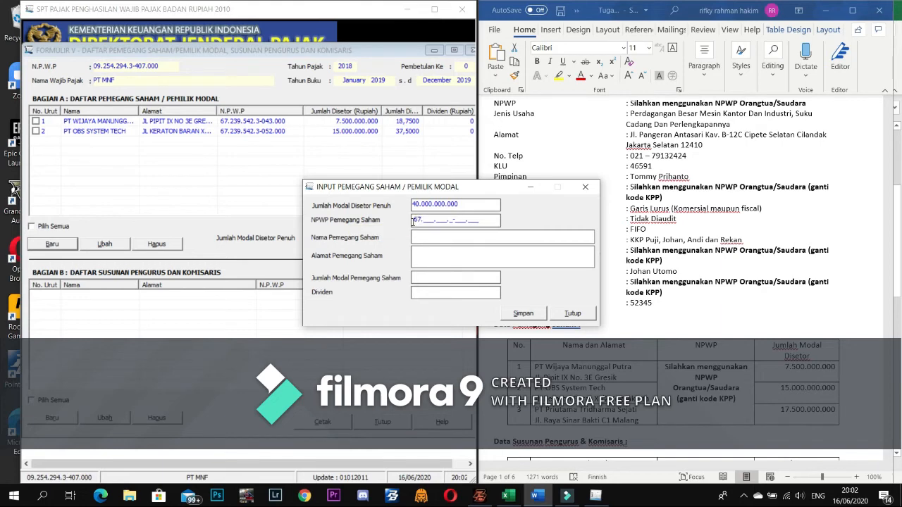
type("239")
key("BackSpace")
key("BackSpace")
key("BackSpace")
key("BackSpace")
key("BackSpace")
key("BackSpace")
type("PT PRI")
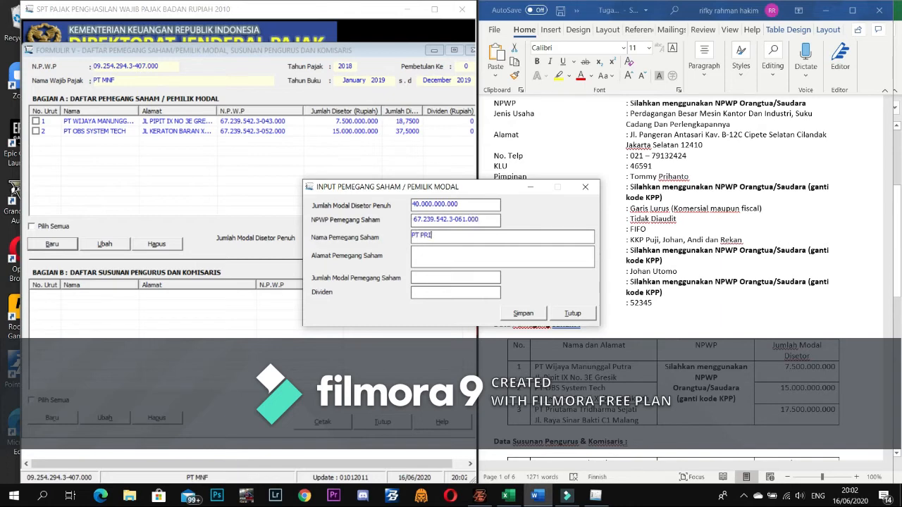
type("UTAMA TRIDHARMA SEJATI")
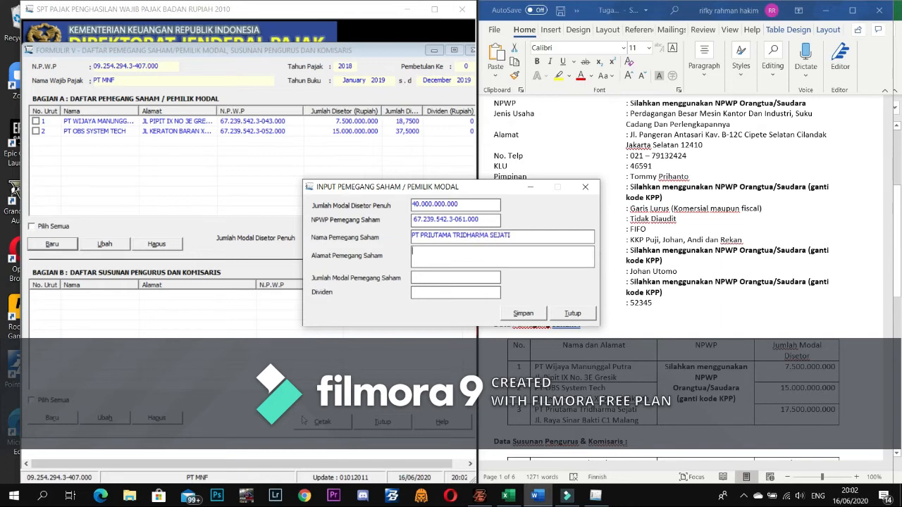
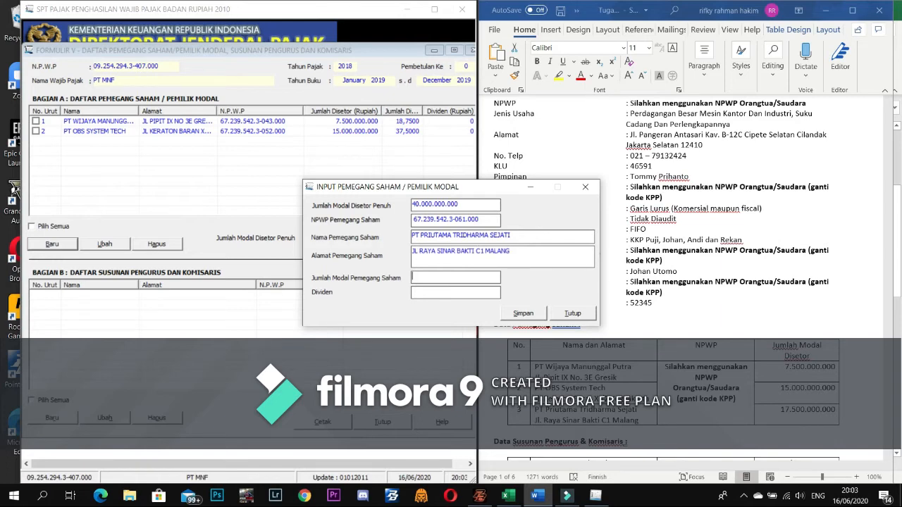
type("17500000000")
key("Tab")
left_click(523, 313)
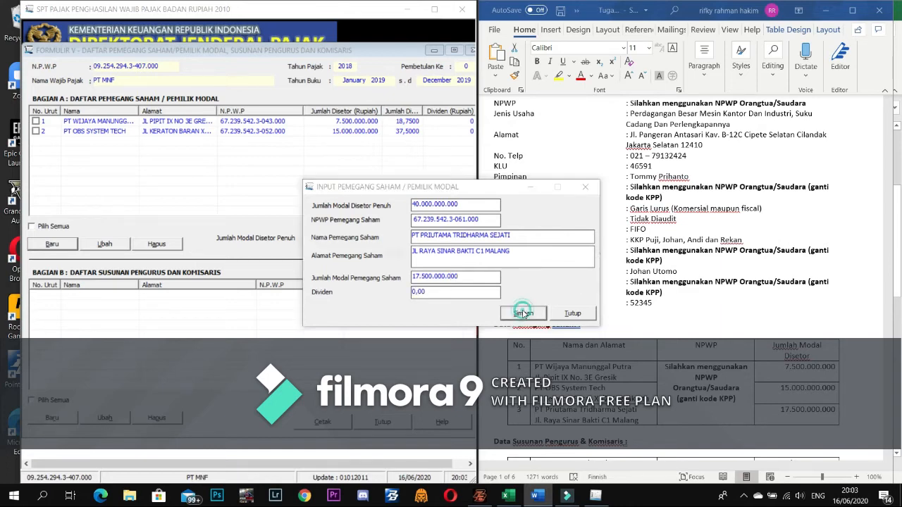
left_click(459, 290)
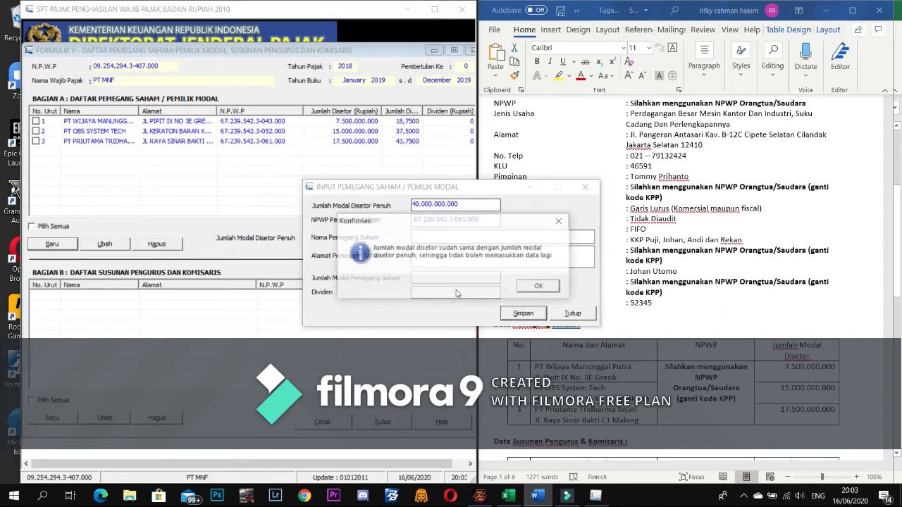
left_click(537, 288)
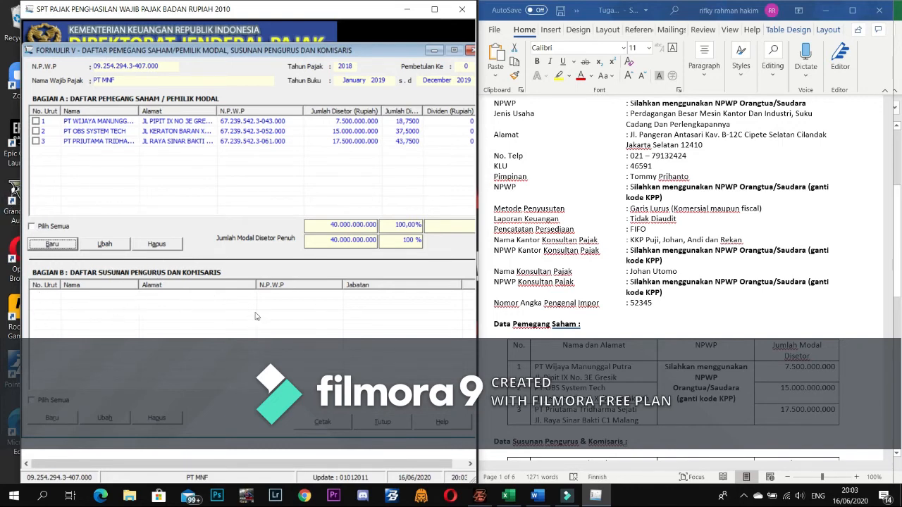
- Scroll the Word reference to the board table and start a new Bagian B entry
scroll(708, 389, "down", 5)
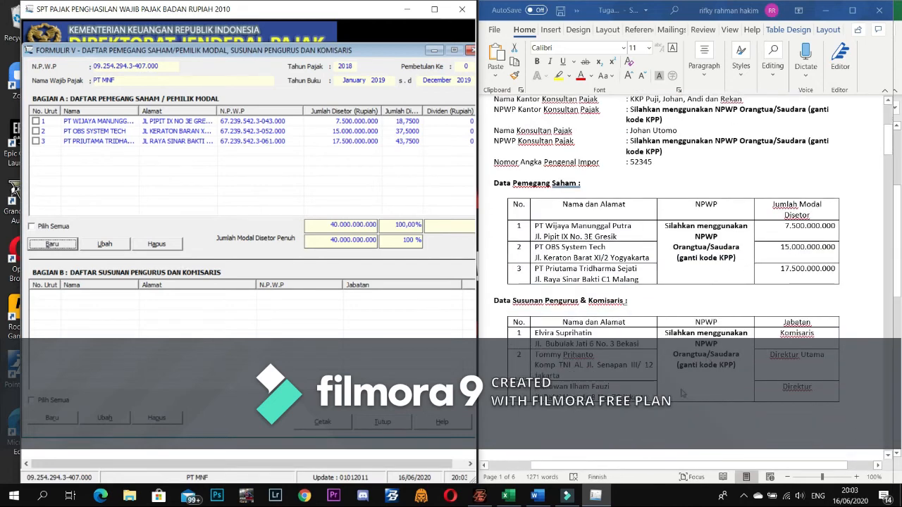
left_click(56, 420)
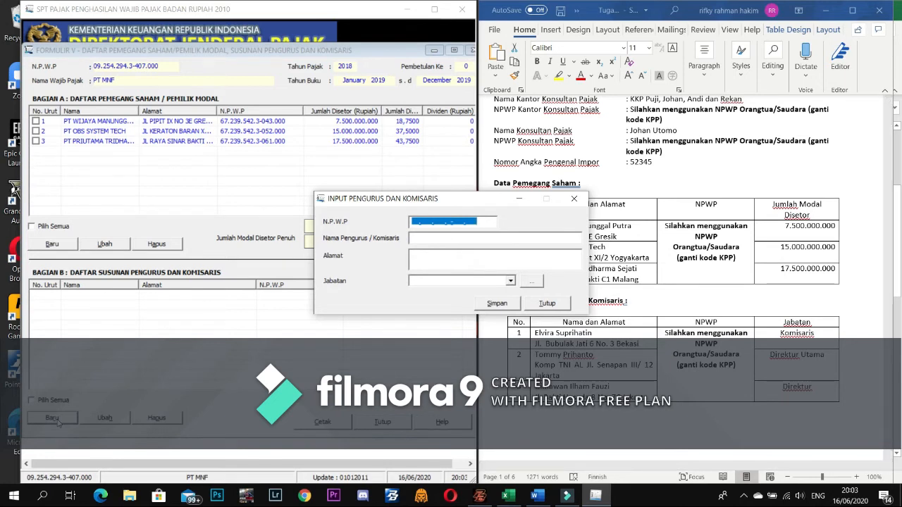
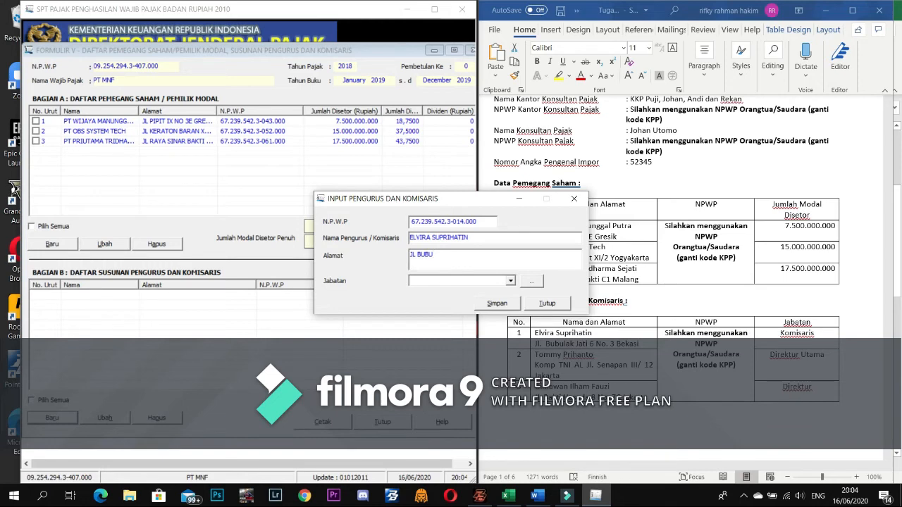
- Save a Komisaris entry with the commissioner's NPWP, full name and street address
key("Tab")
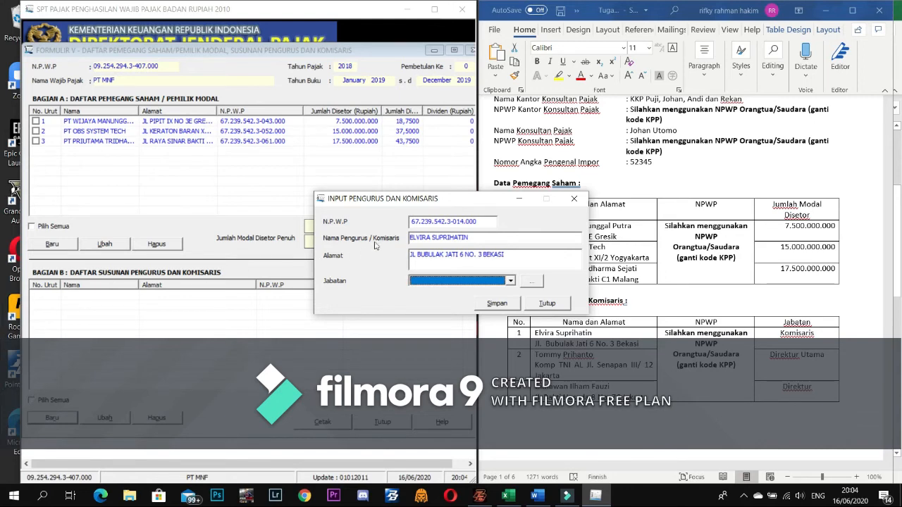
left_click(507, 282)
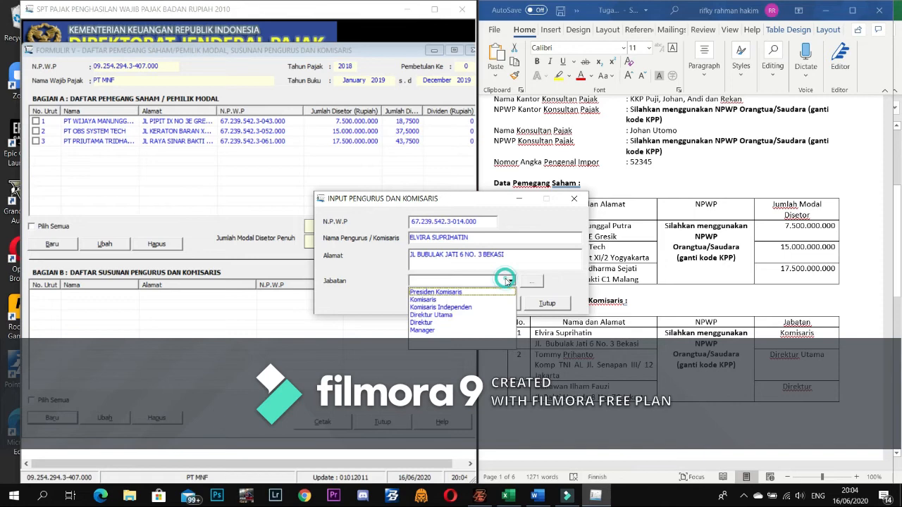
left_click(469, 299)
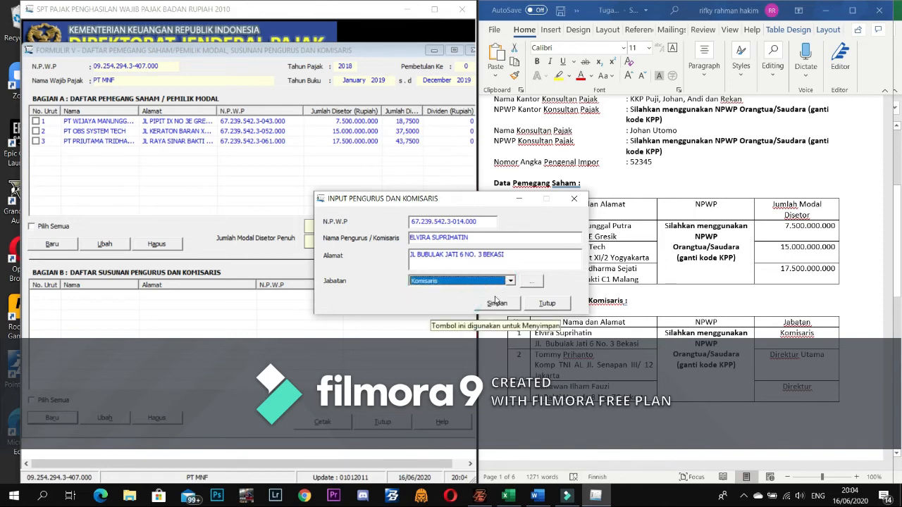
left_click(508, 303)
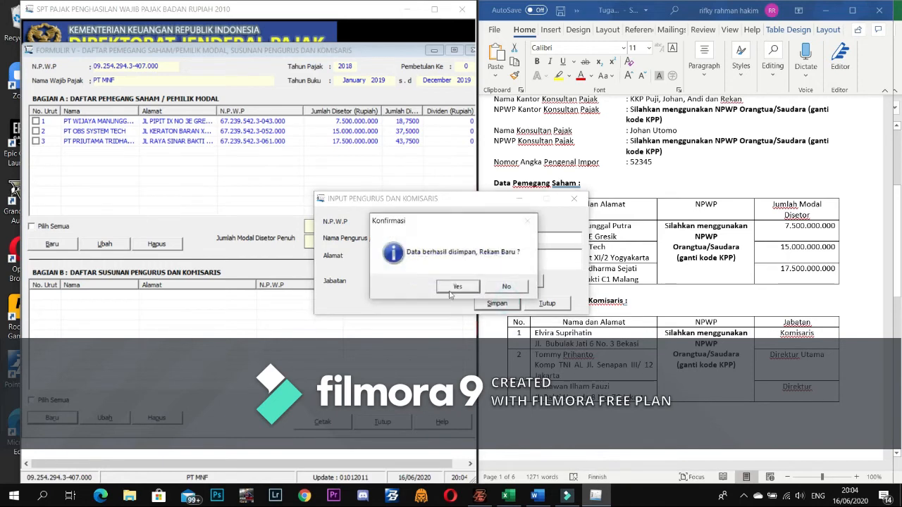
left_click(453, 284)
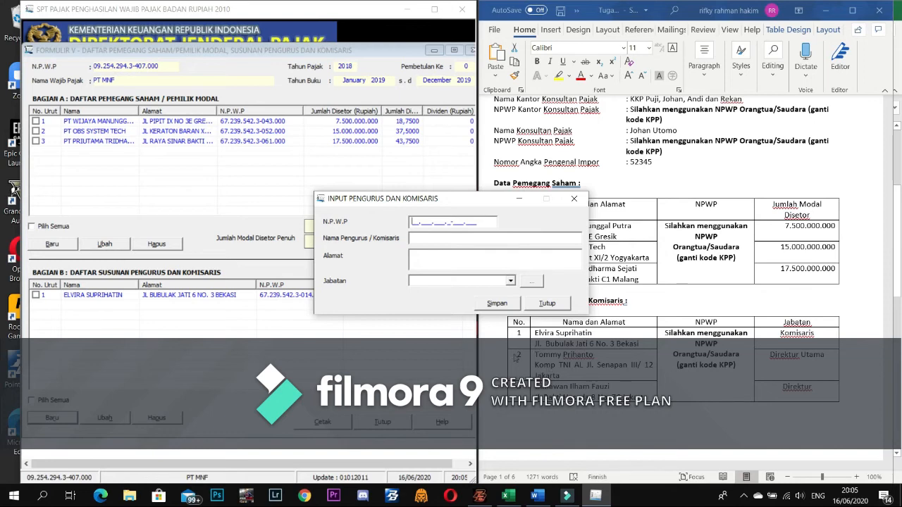
- Save the second member's NPWP, name and address with the position Direktur Utama
type("76")
key("BackSpace")
key("BackSpace")
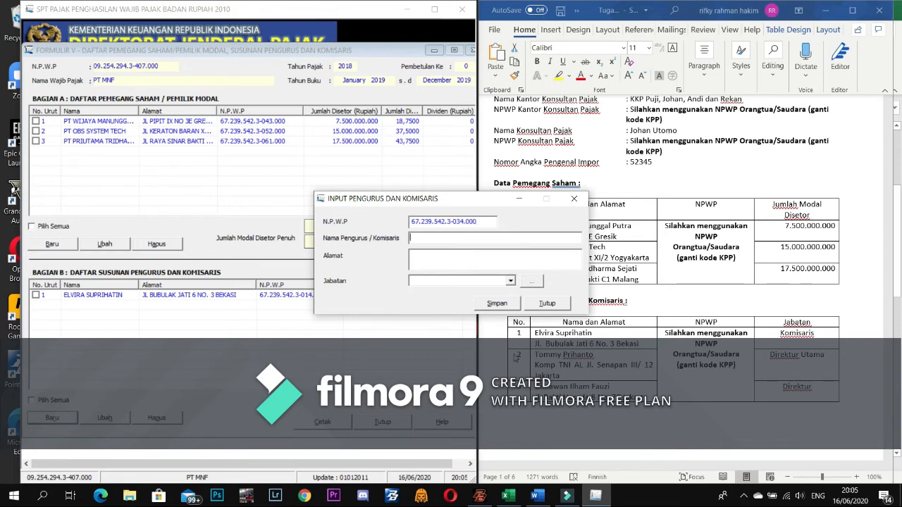
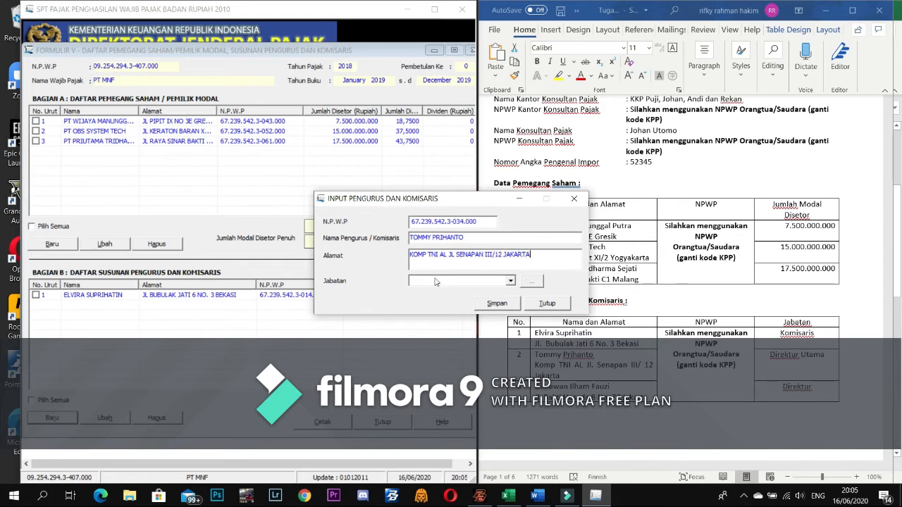
left_click(511, 280)
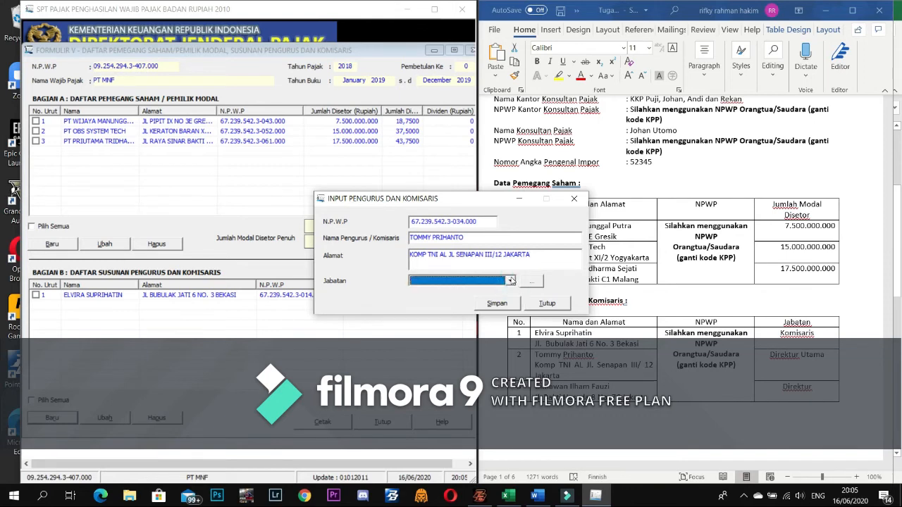
left_click(512, 279)
left_click(451, 315)
left_click(497, 303)
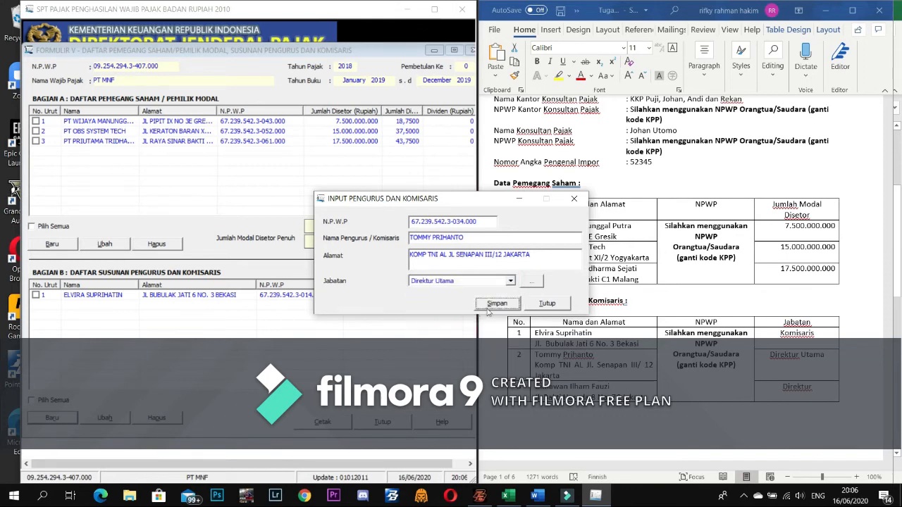
left_click(459, 285)
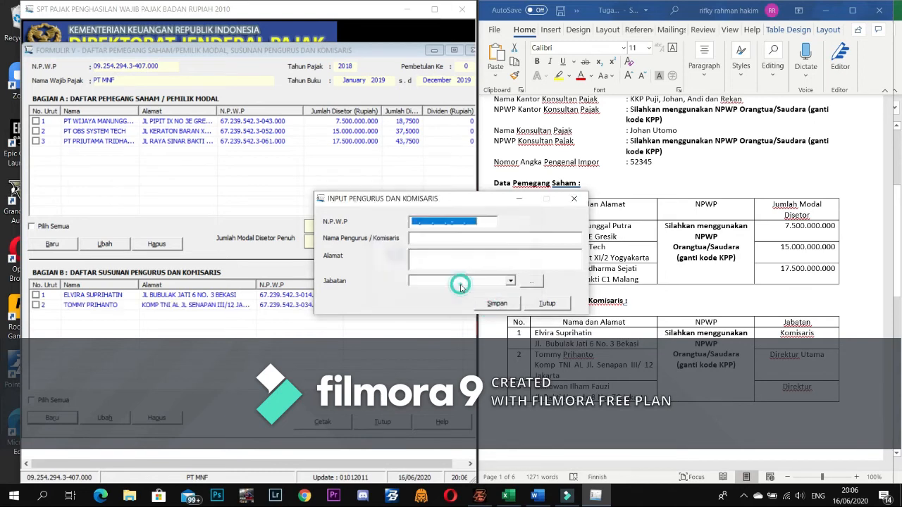
left_click(419, 221)
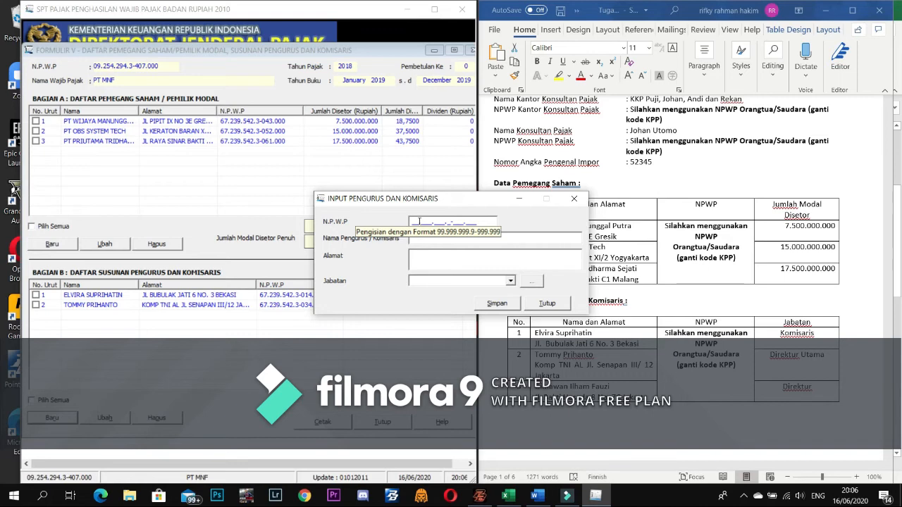
- Enter the third member's NPWP, name and street address with the position Direktur
type("67.___.___._-___.___")
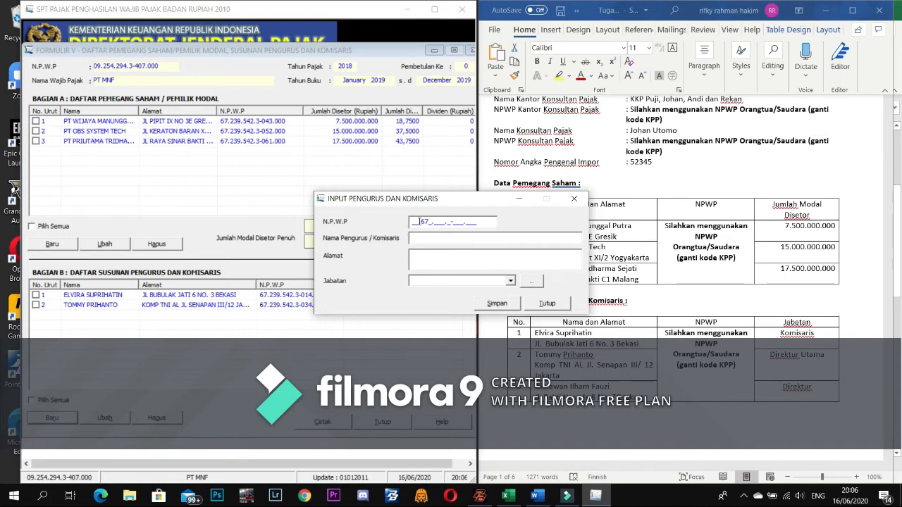
type("2.3")
type("9")
key("BackSpace")
key("BackSpace")
key("BackSpace")
key("BackSpace")
key("BackSpace")
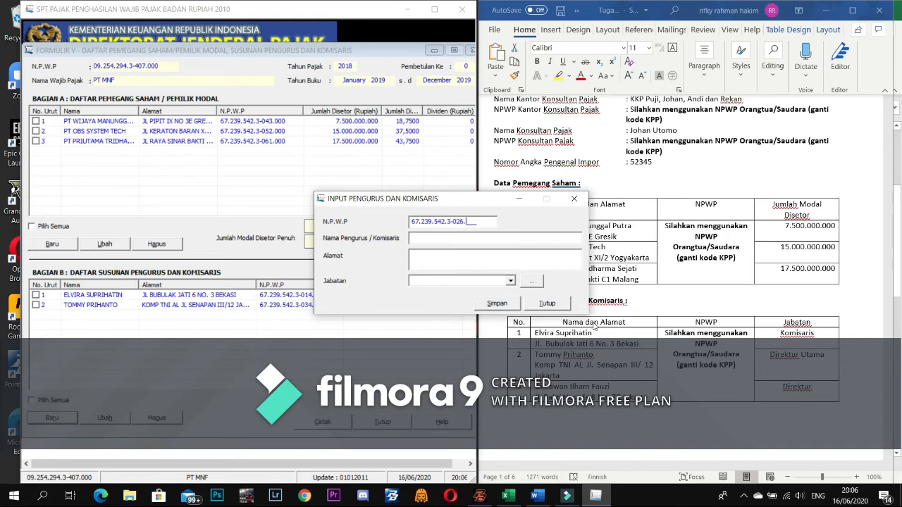
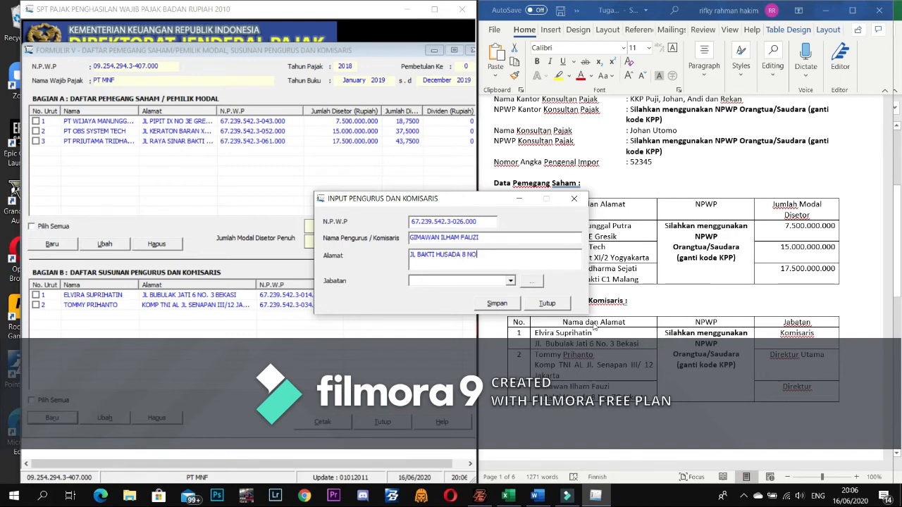
left_click(510, 280)
left_click(446, 323)
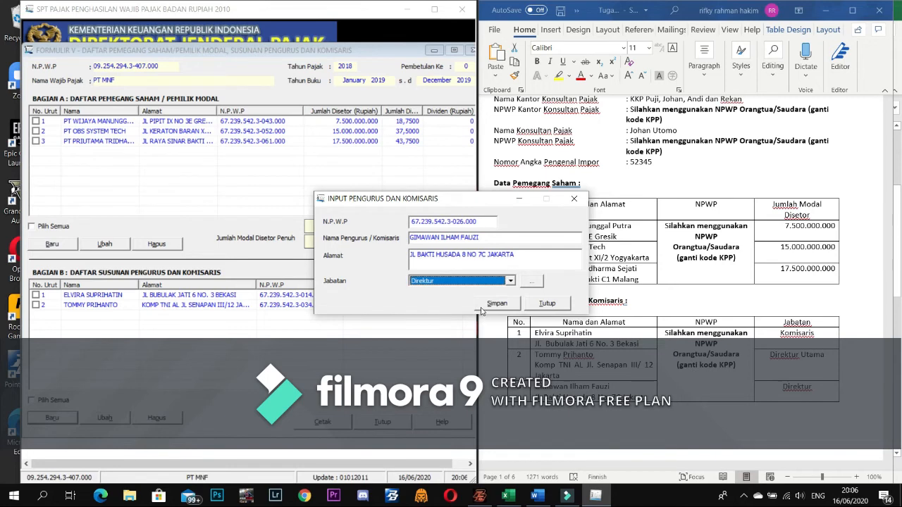
- Save the Direktur record, then close the entry window and Formulir V
left_click(482, 308)
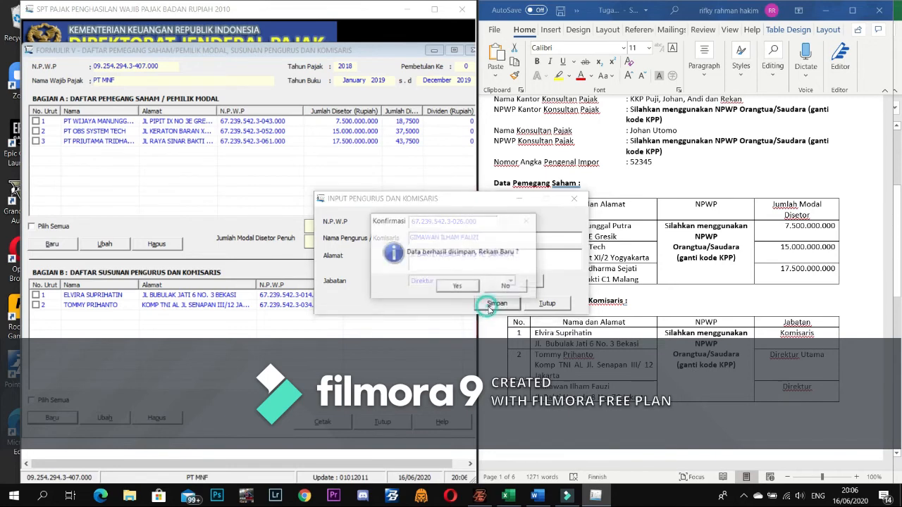
left_click(466, 289)
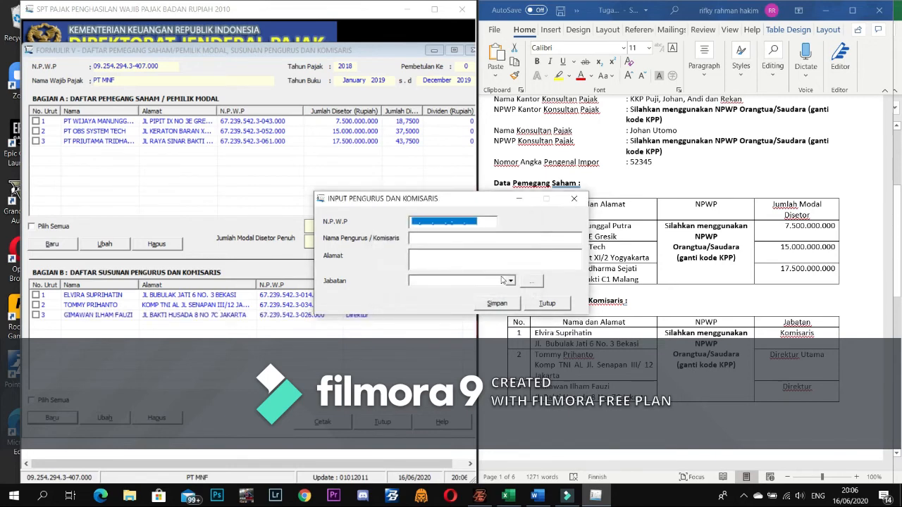
left_click(564, 307)
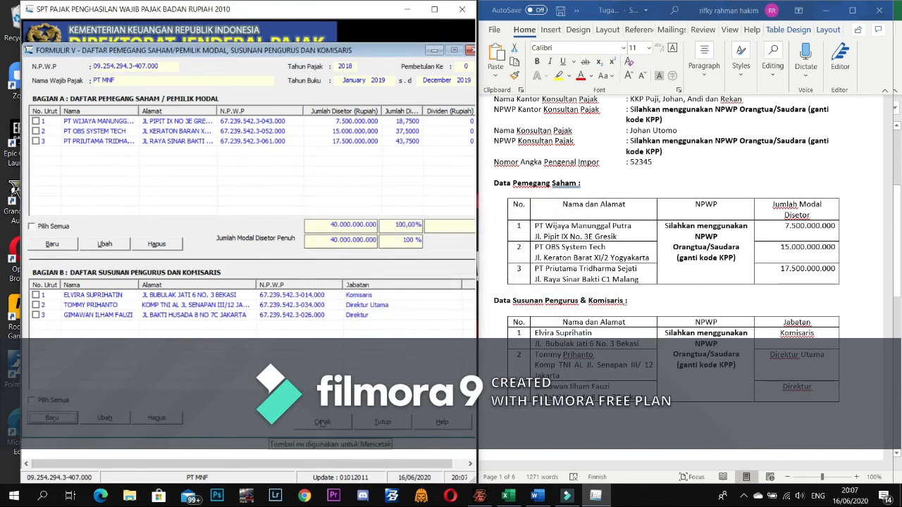
left_click(394, 420)
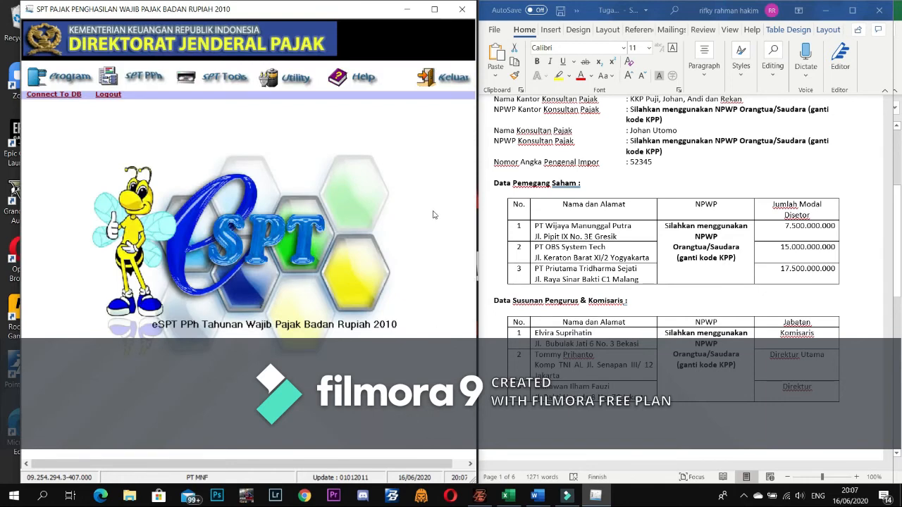
- Open Formulir 1771-II from the SPT PPh Lampiran menu
left_click(121, 83)
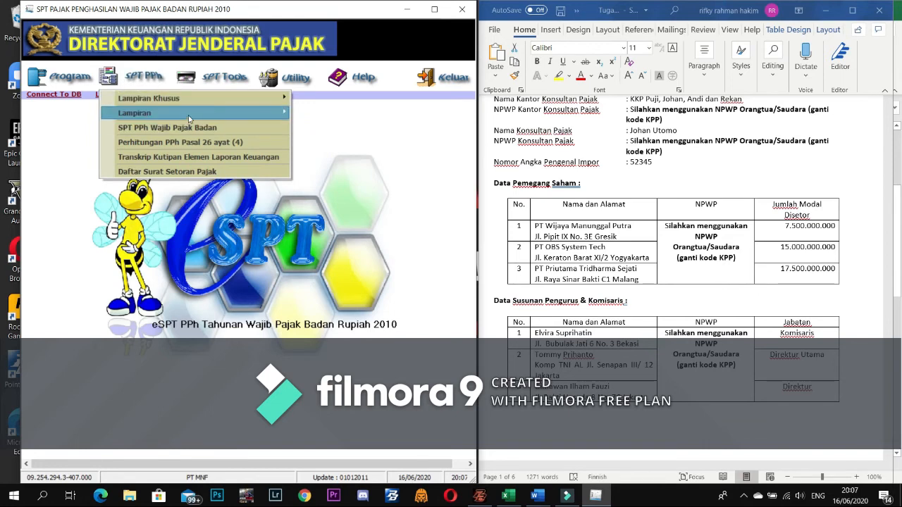
mouse_move(189, 119)
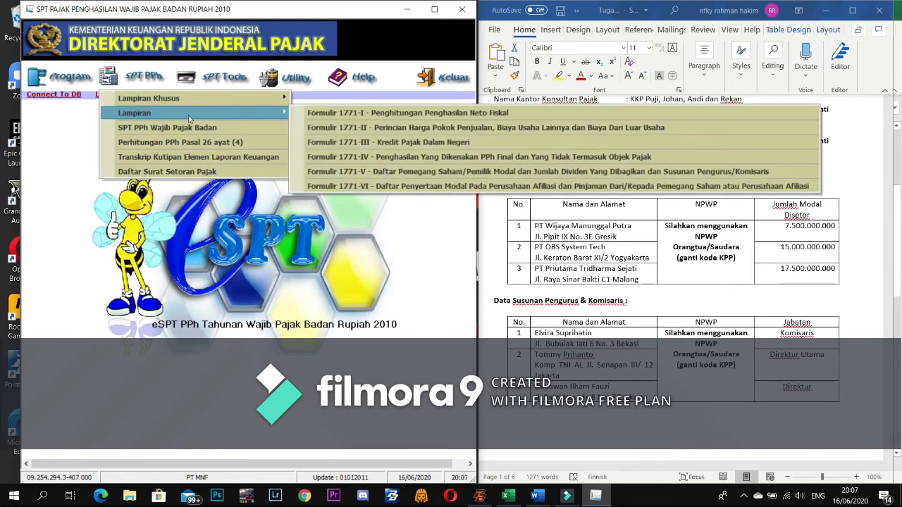
left_click(356, 127)
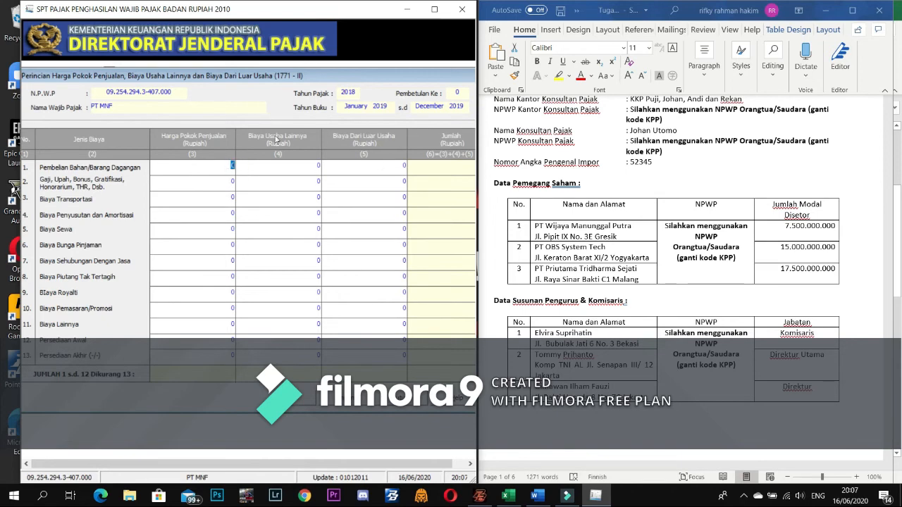
scroll(604, 299, "up", 6)
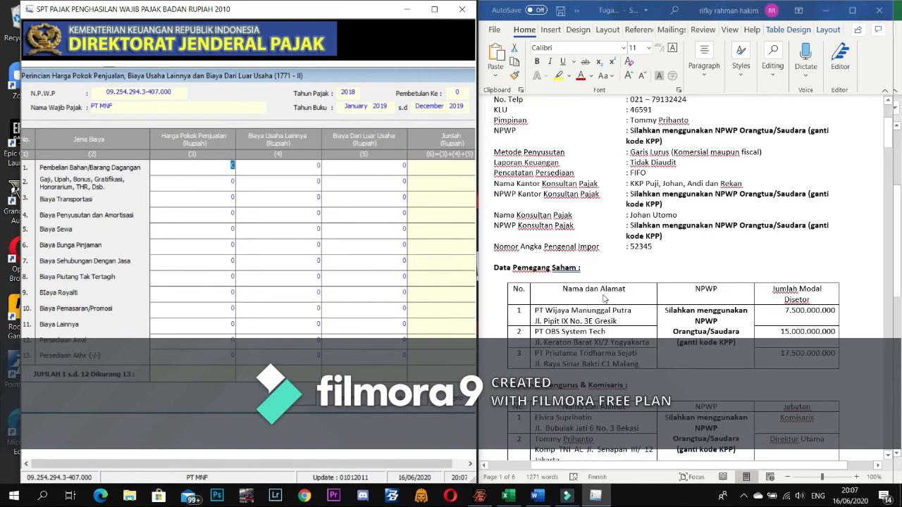
scroll(603, 299, "down", 3)
scroll(707, 295, "up", 2)
scroll(707, 294, "down", 5)
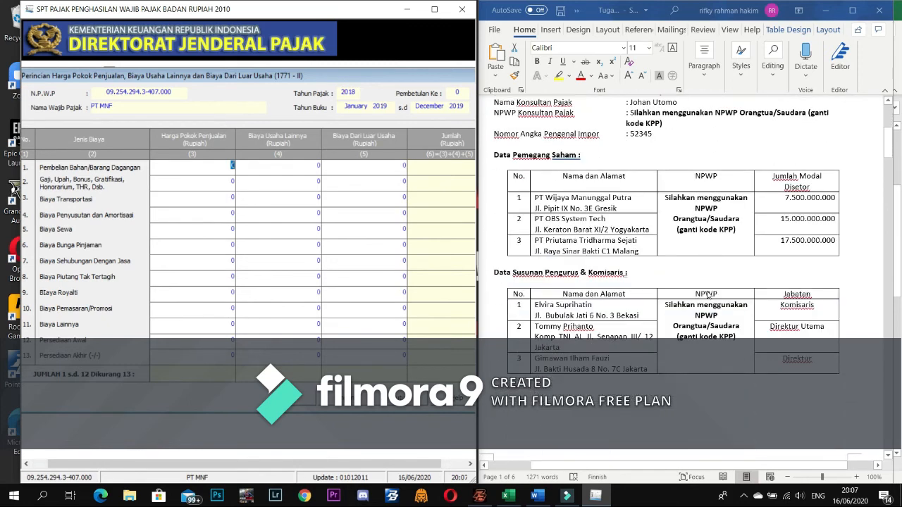
scroll(708, 294, "down", 5)
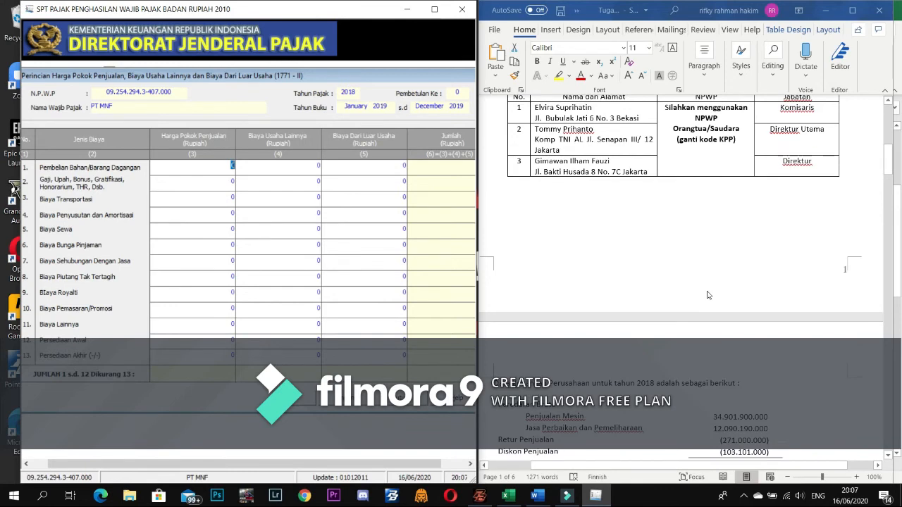
scroll(707, 295, "down", 2)
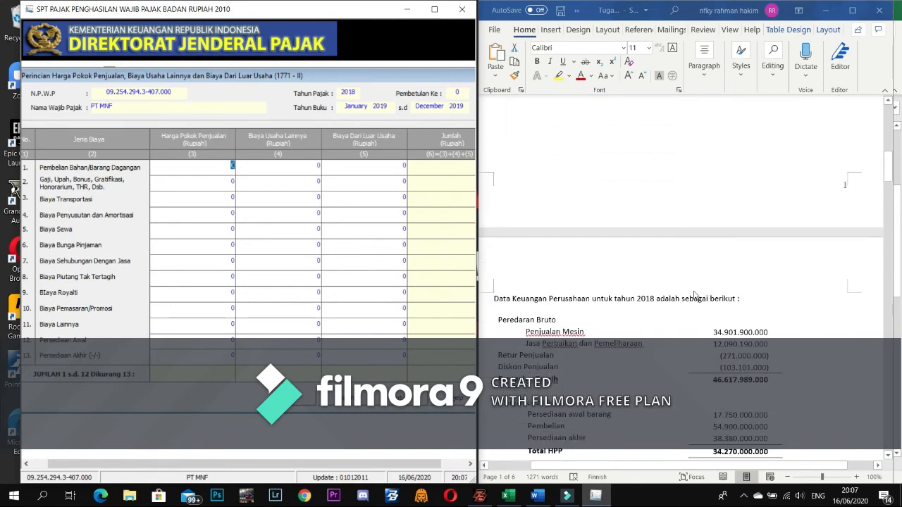
scroll(694, 295, "down", 3)
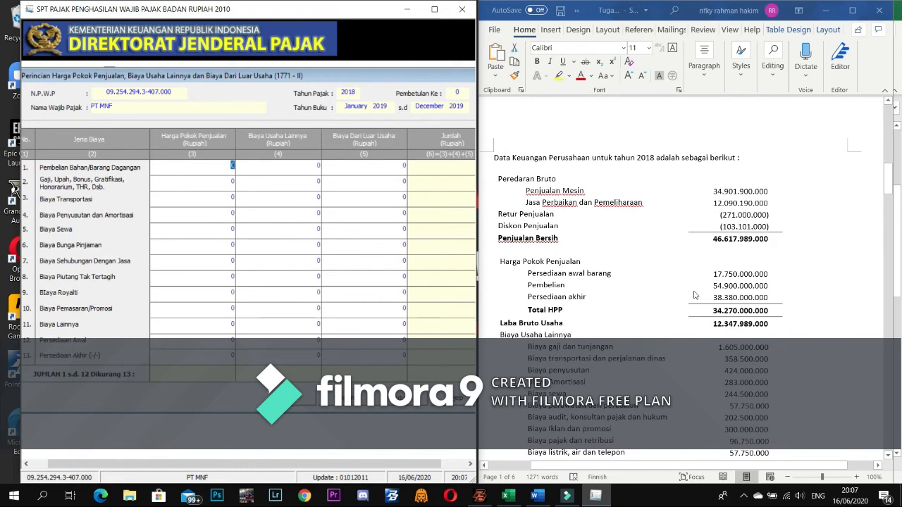
scroll(694, 295, "up", 1)
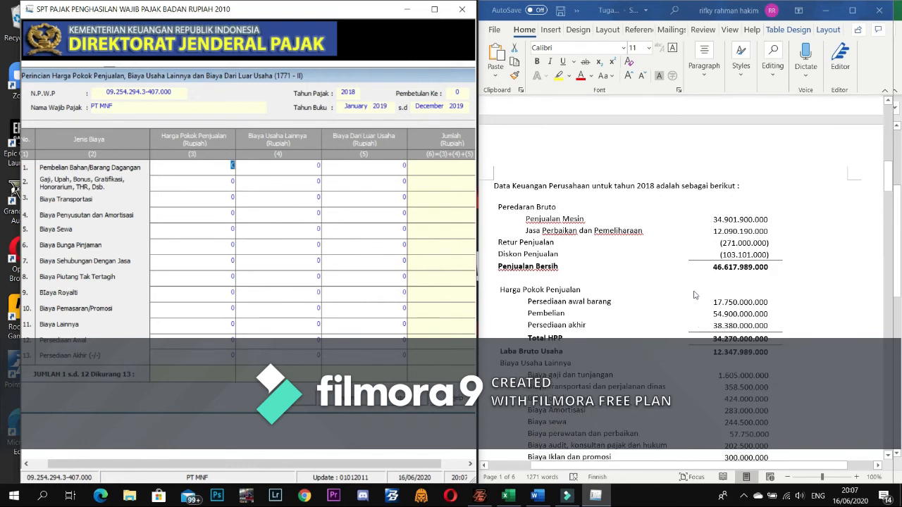
scroll(694, 294, "down", 1)
scroll(694, 294, "up", 1)
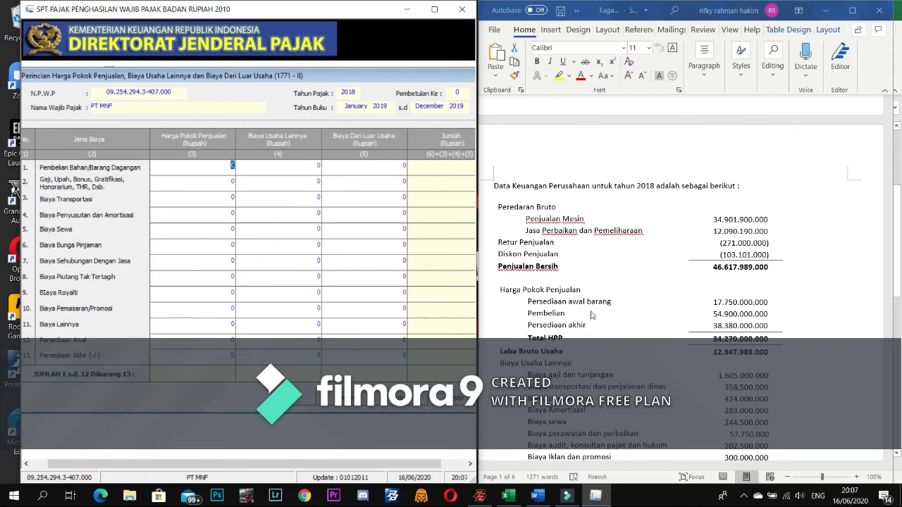
- Enter purchases of 54.900.000.000 in row 1, removing the extra zero
left_click(230, 167)
type("549.00")
type("0.000.00")
key("Tab")
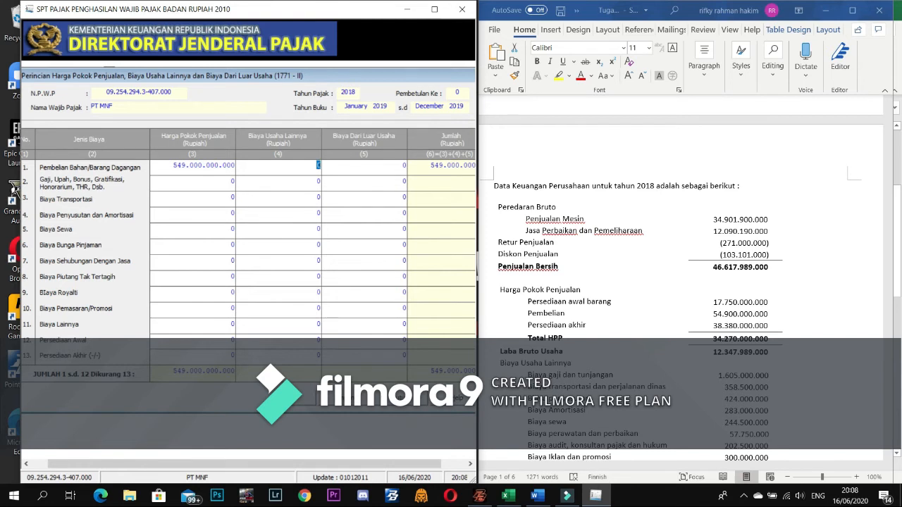
left_click(227, 166)
key("BackSpace")
key("Tab")
- Enter opening stock 17.750.000.000 and closing stock 38.380.000.000 in rows 12 and 13
left_click(208, 341)
type("4")
type("77")
type("50")
type("000000")
key("Tab")
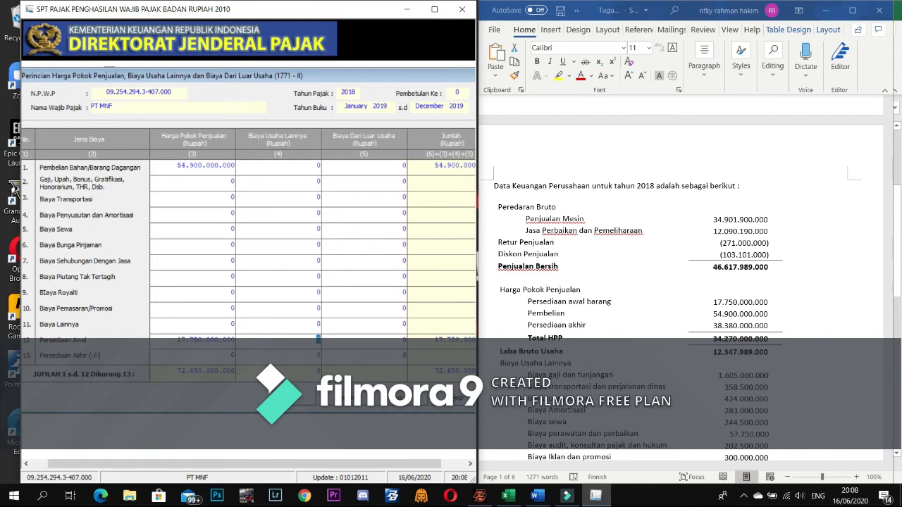
left_click(210, 355)
type("38380000000")
key("Tab")
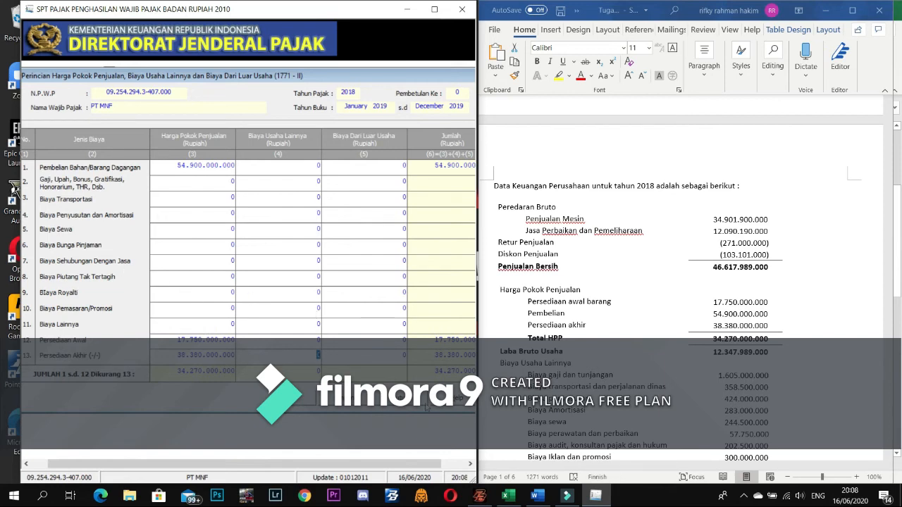
scroll(597, 416, "down", 2)
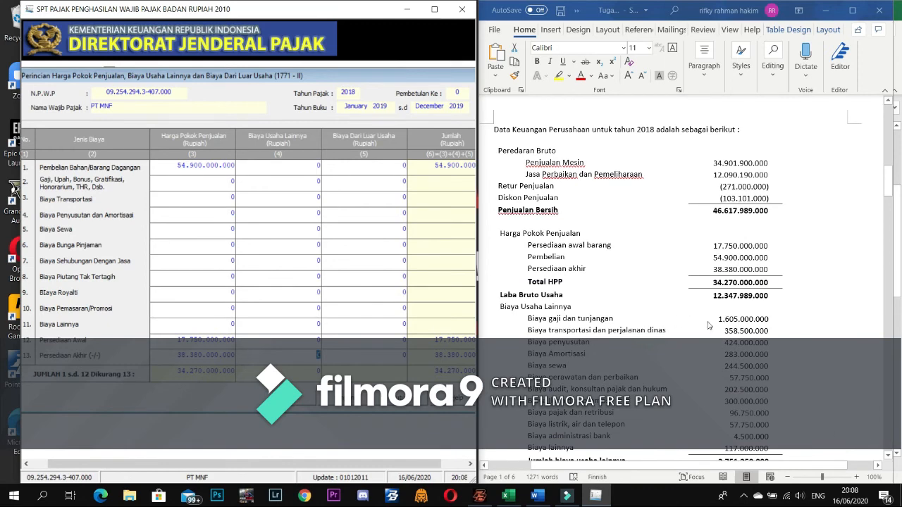
left_click(735, 319)
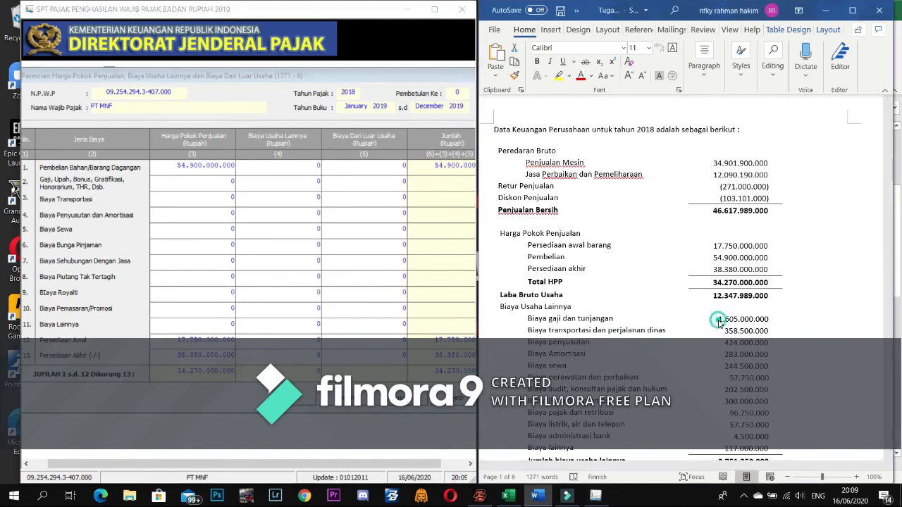
- Enter salaries 1.605.000.000, transport 358.500.000, depreciation 424.000.000 and rent 244.500.000 in column (3)
left_click(193, 181)
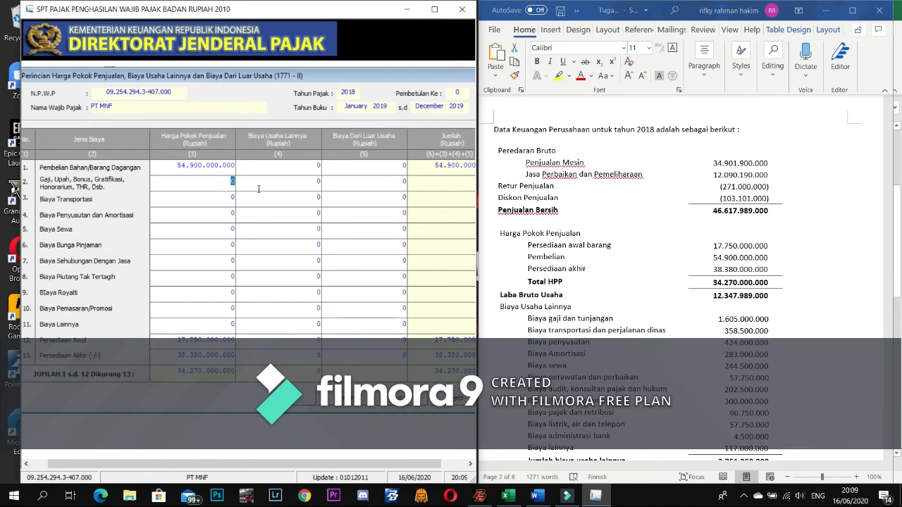
type("1605000000")
key("Tab")
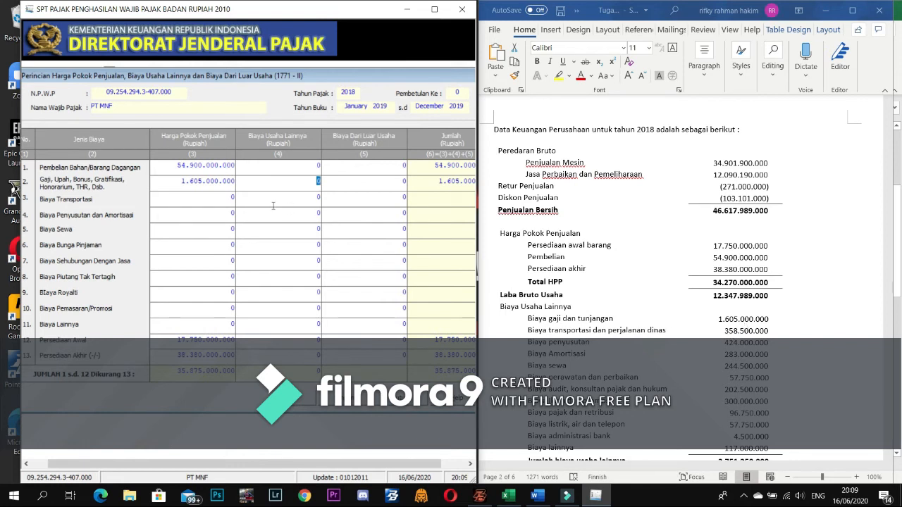
left_click(222, 200)
type("355")
type("50000")
type("0")
key("Tab")
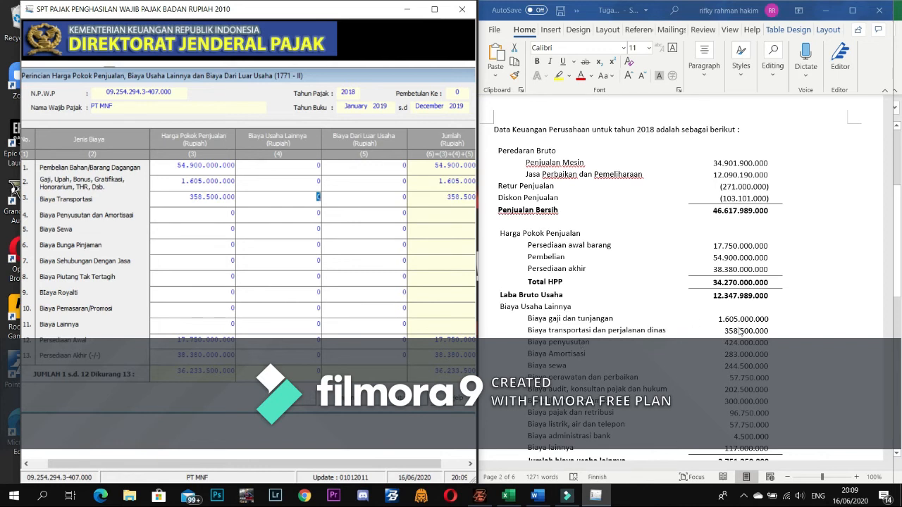
left_click(217, 216)
type("424000000")
key("Tab")
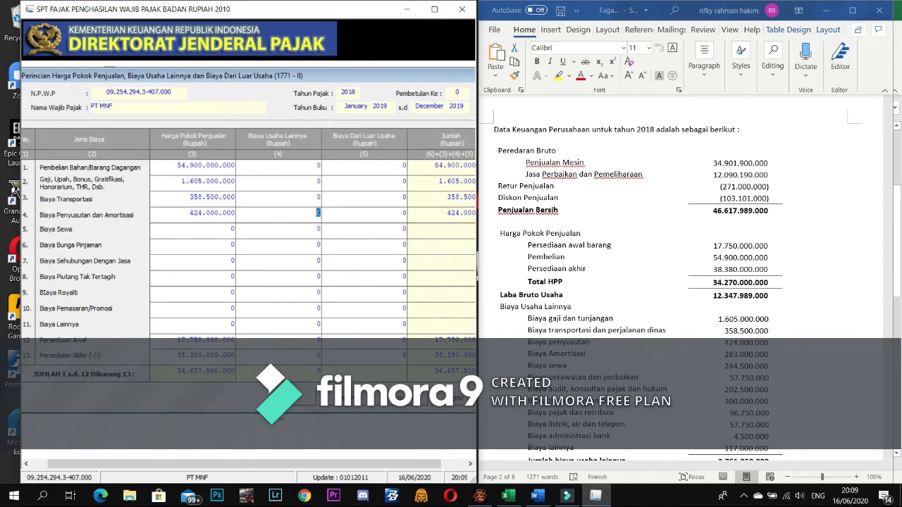
left_click(197, 230)
type("244.")
type("500.")
type("00000")
key("Tab")
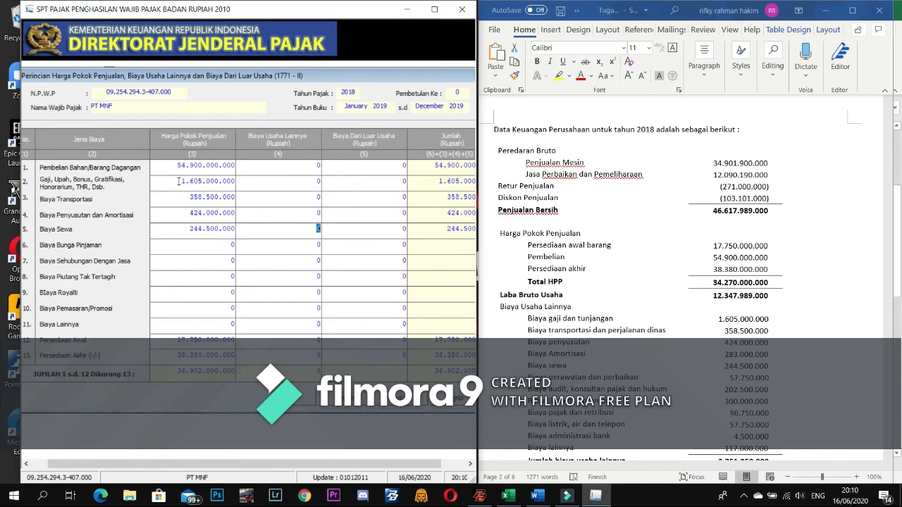
- Repeat the same four amounts for rows 2–5 in the Biaya Usaha Lainnya column (4)
left_click(292, 169)
left_click(301, 182)
type("1.605.000.000")
key("Tab")
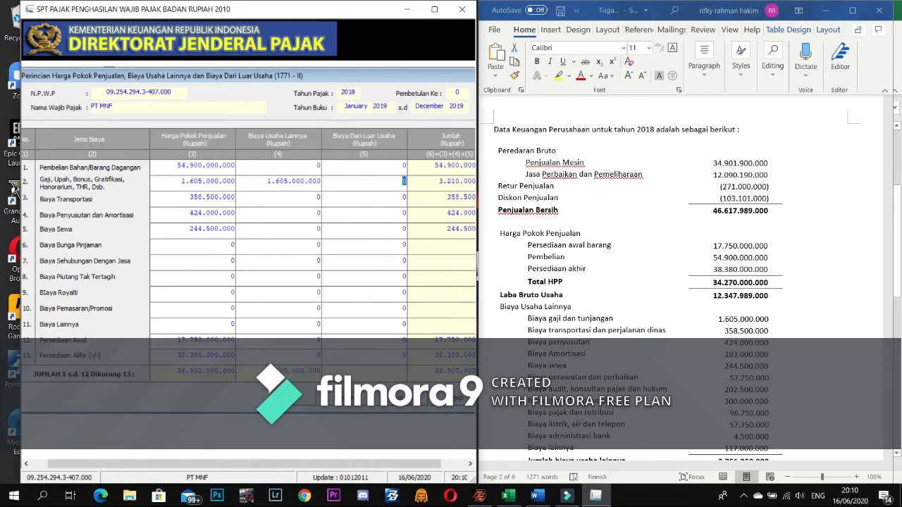
left_click(312, 199)
type("358500000")
key("Tab")
left_click(314, 210)
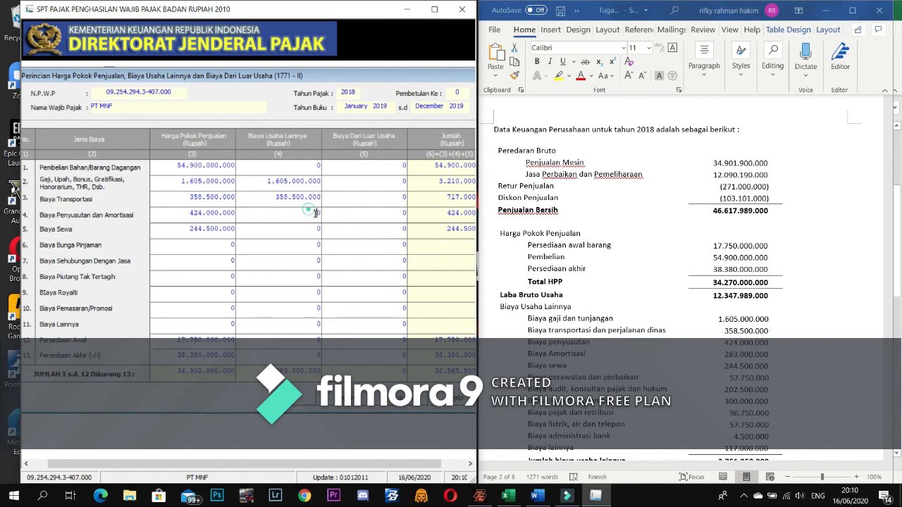
type("4")
type("24.00")
type("0.000")
key("Tab")
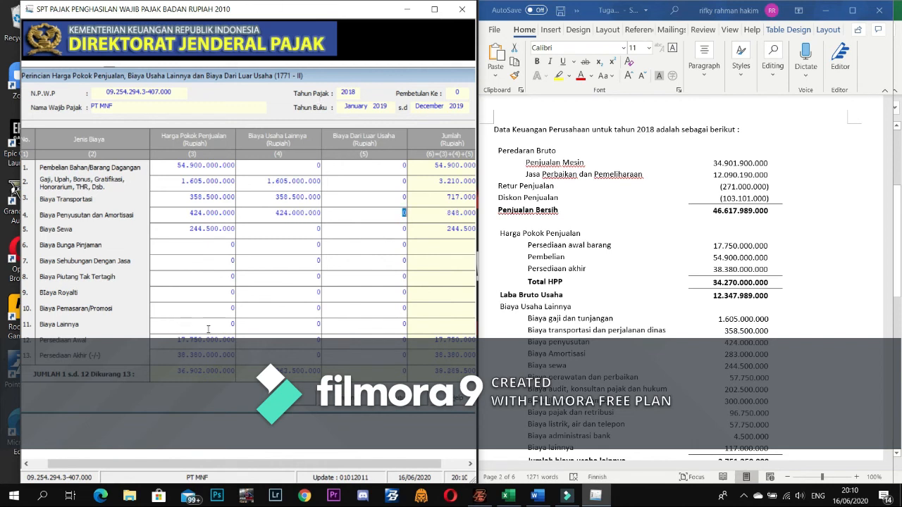
left_click(298, 229)
type("244.500.")
type("00000")
key("Tab")
- Delete the salary, transport, depreciation and rent amounts from column (3) rows 2–5
left_click(177, 181)
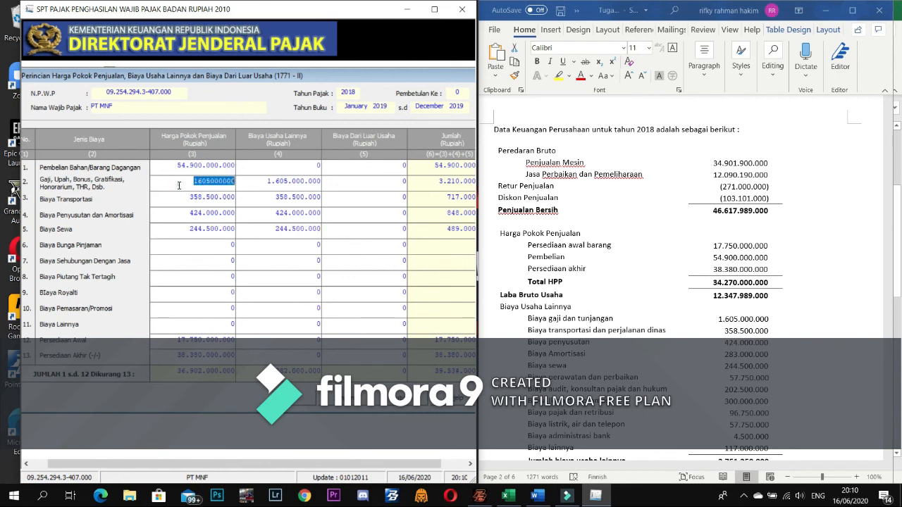
key("BackSpace")
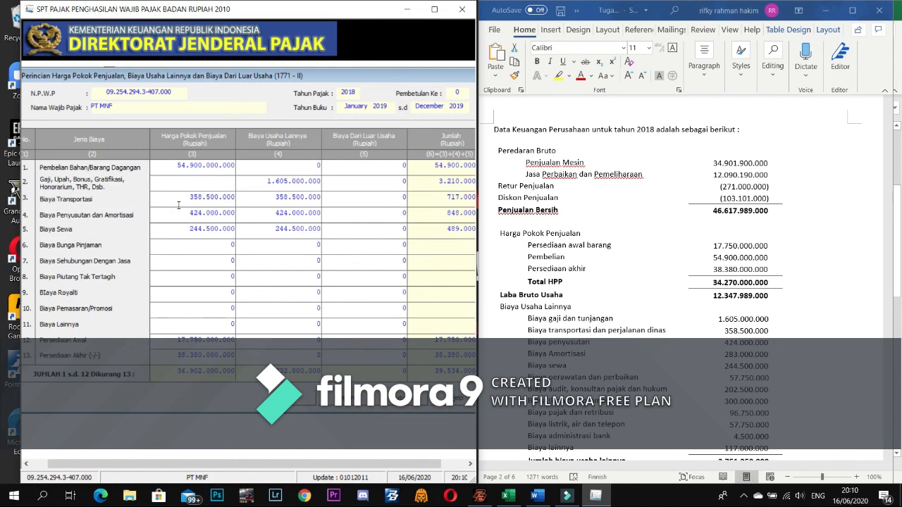
left_click(179, 198)
key("BackSpace")
left_click(182, 212)
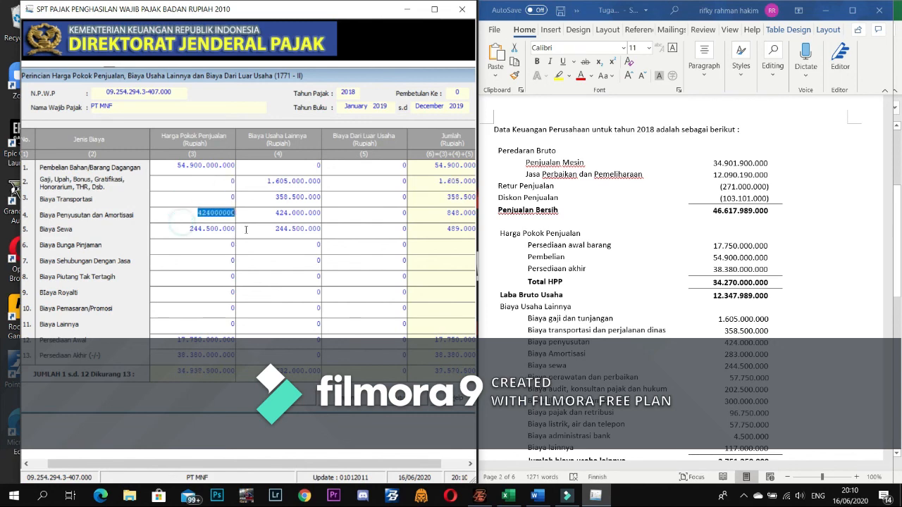
key("BackSpace")
left_click(188, 233)
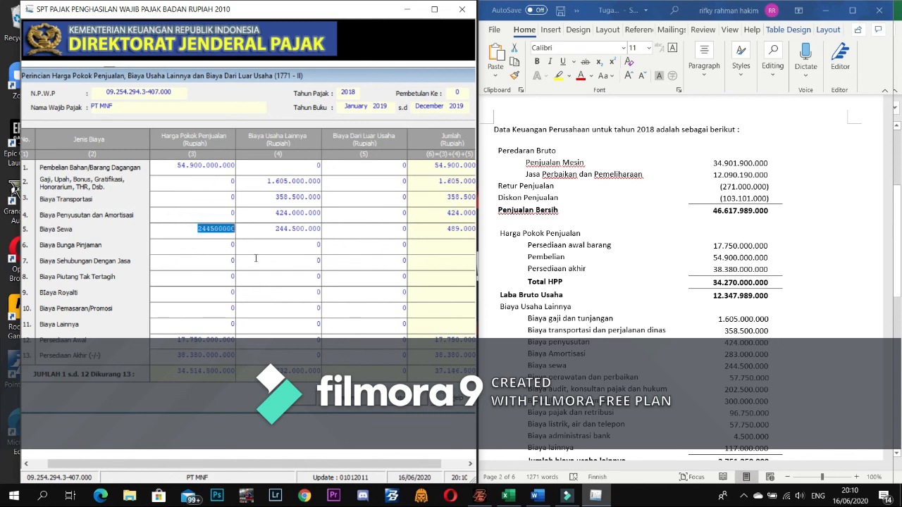
key("BackSpace")
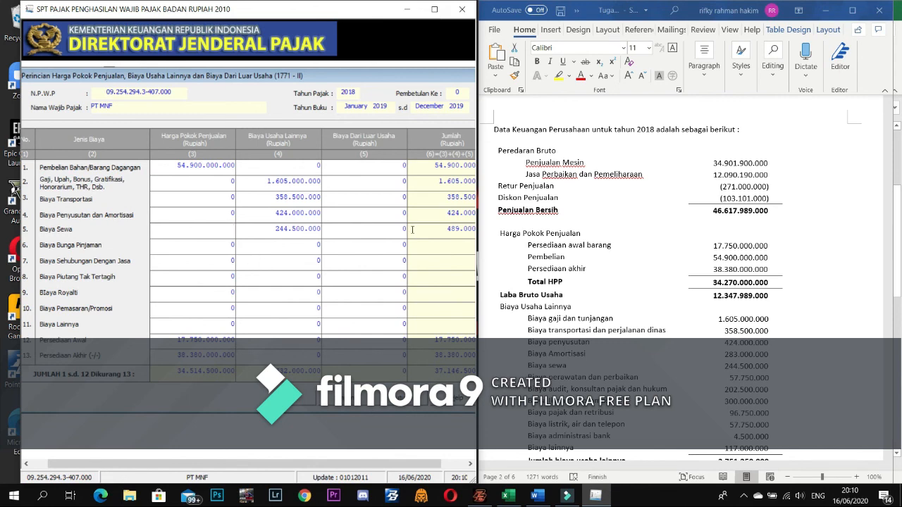
- Enter services 202.500.000, promotion 300.000.000 and other costs 333.750.000 in column (4)
left_click(309, 259)
type("202500000")
left_click(187, 266)
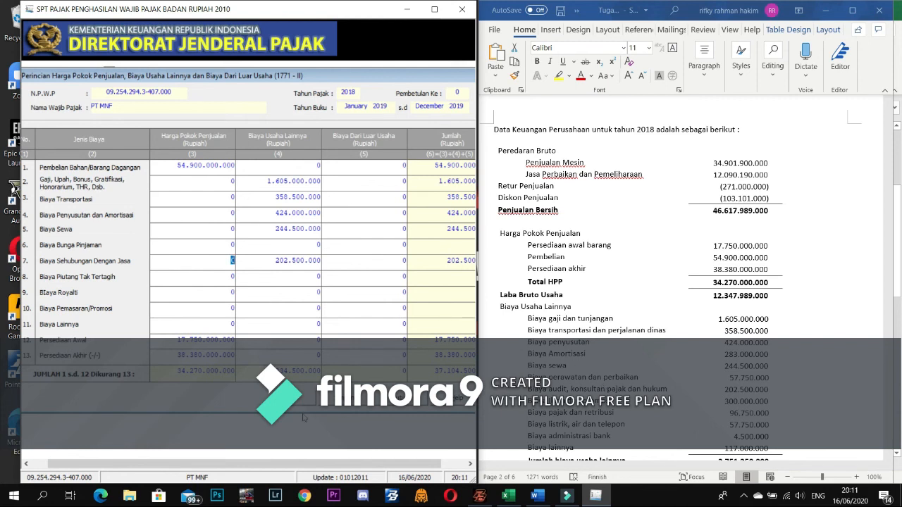
left_click(307, 282)
left_click(282, 307)
type("300000000")
key("Tab")
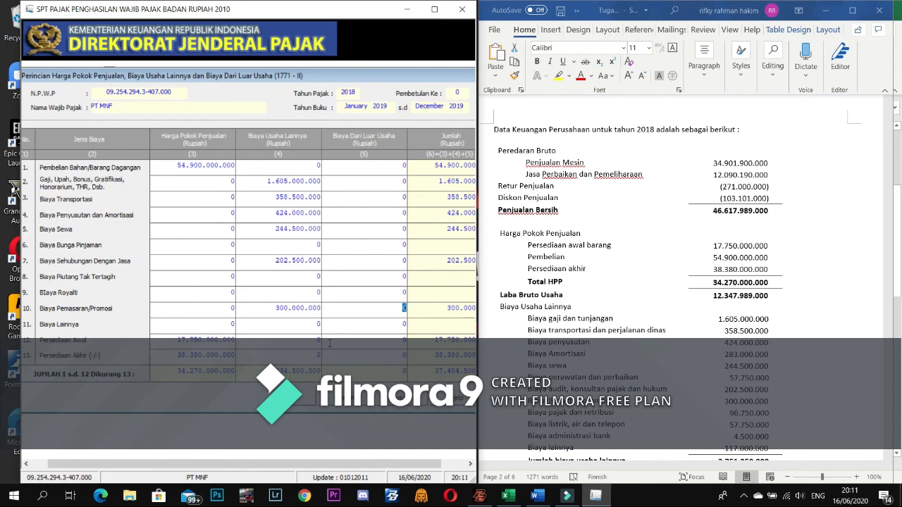
double_click(299, 315)
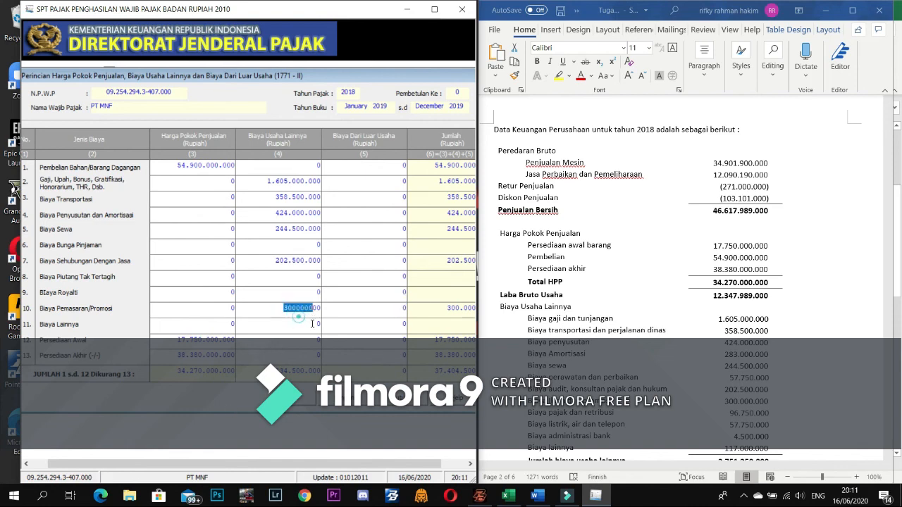
left_click(300, 335)
double_click(311, 322)
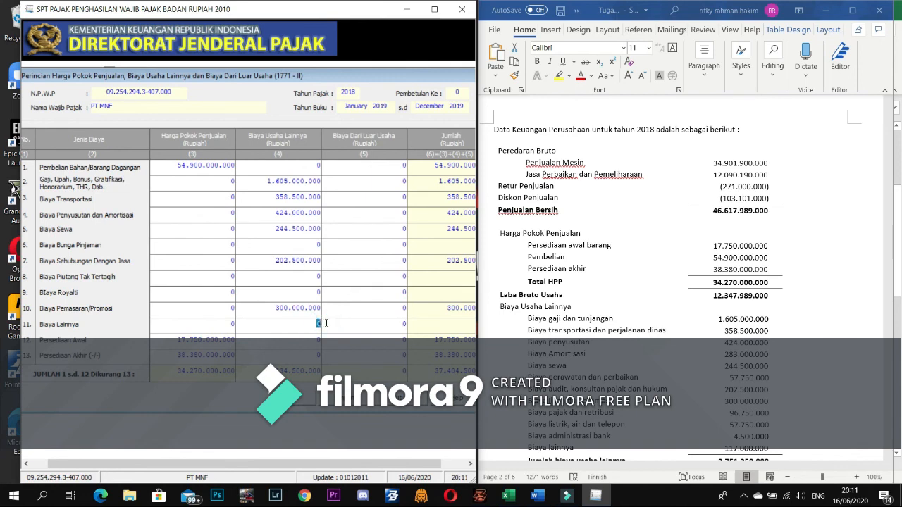
type("5")
type("3750")
type("000")
key("Tab")
scroll(690, 309, "down", 3)
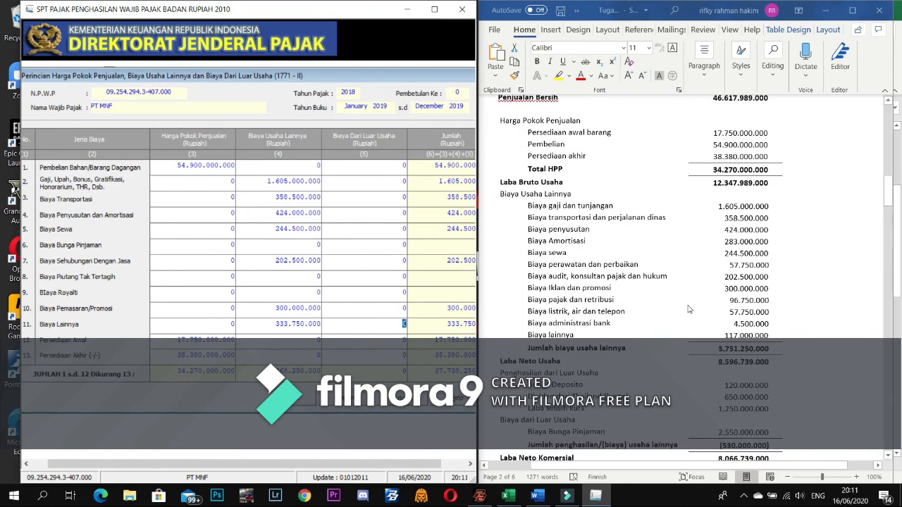
scroll(694, 303, "down", 2)
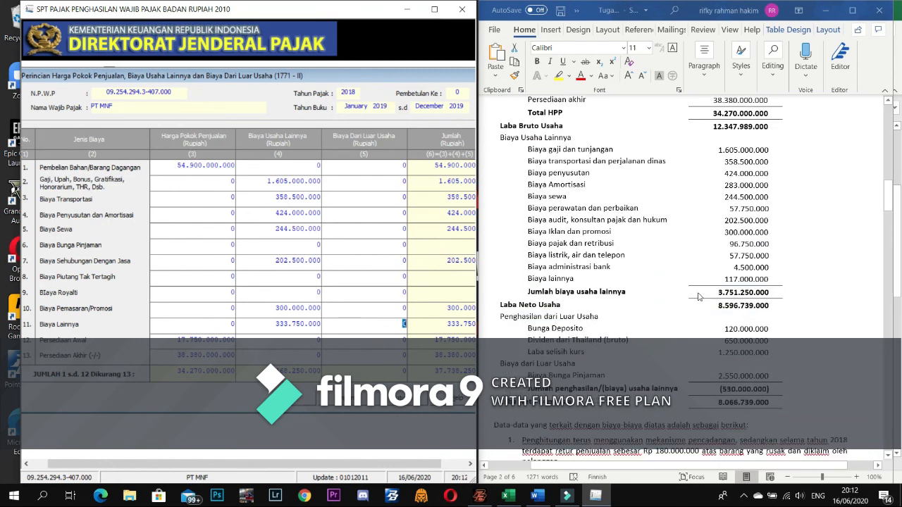
scroll(699, 296, "down", 1)
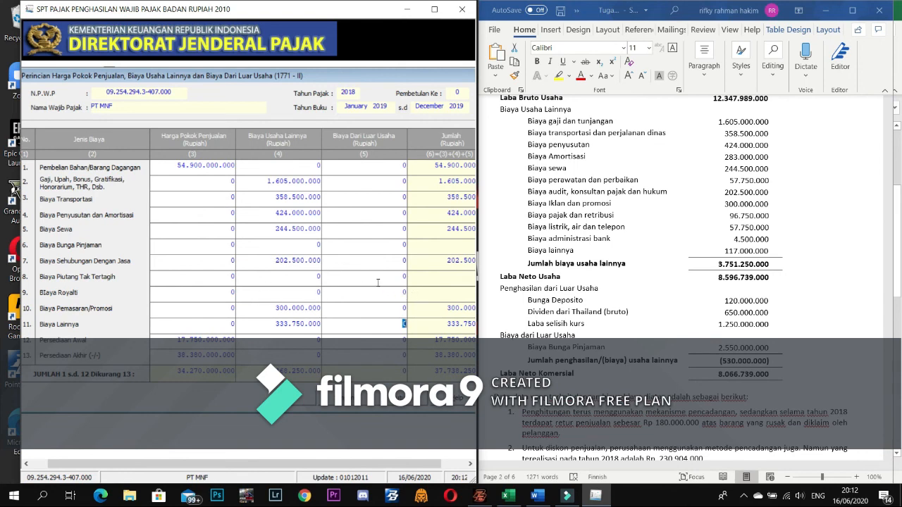
left_click(385, 245)
type("2550000000")
key("Tab")
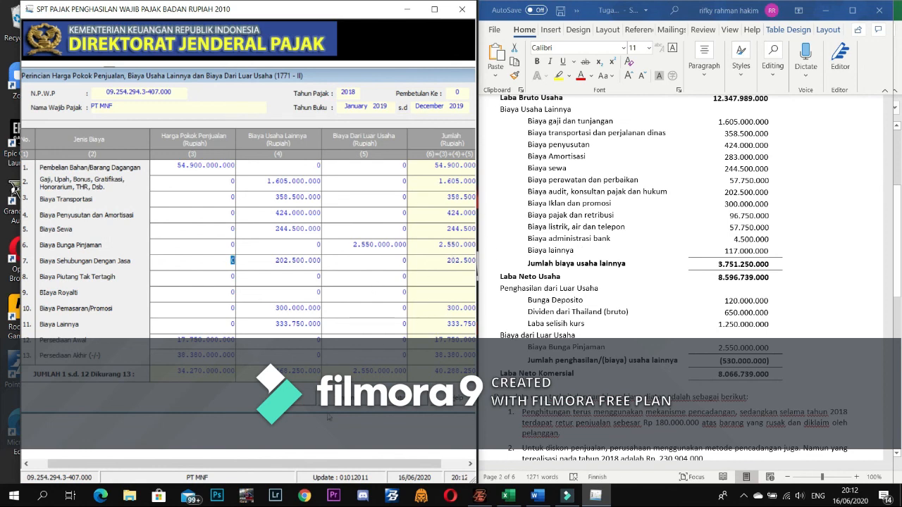
- Save Formulir 1771-II despite the depreciation mismatch warning, then close the form
left_click(343, 402)
left_click(439, 286)
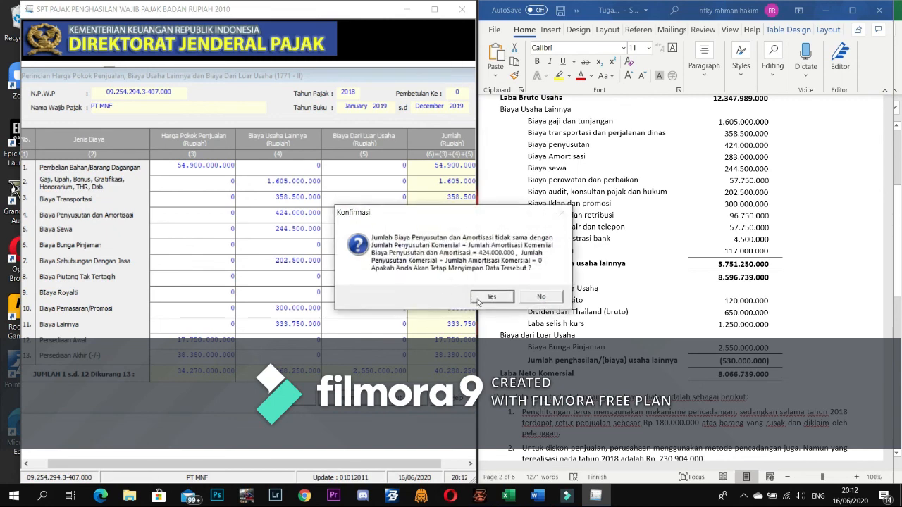
left_click(479, 299)
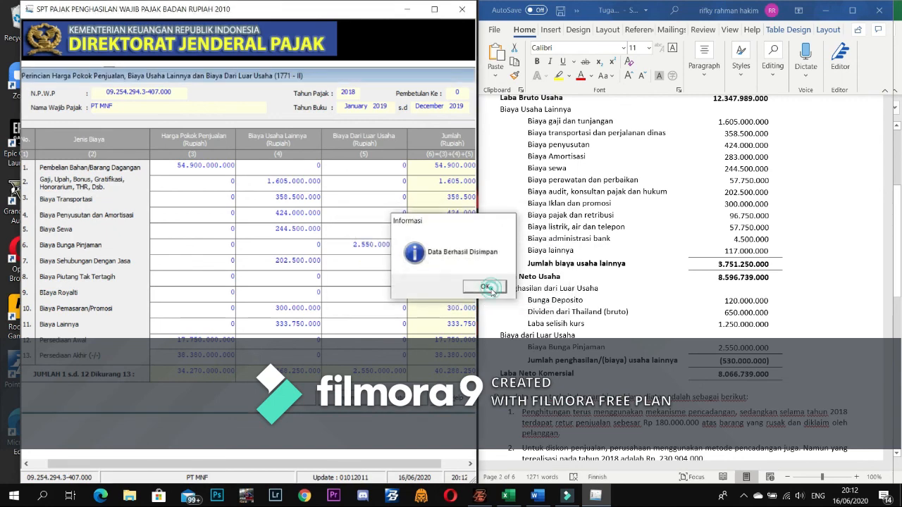
left_click(491, 290)
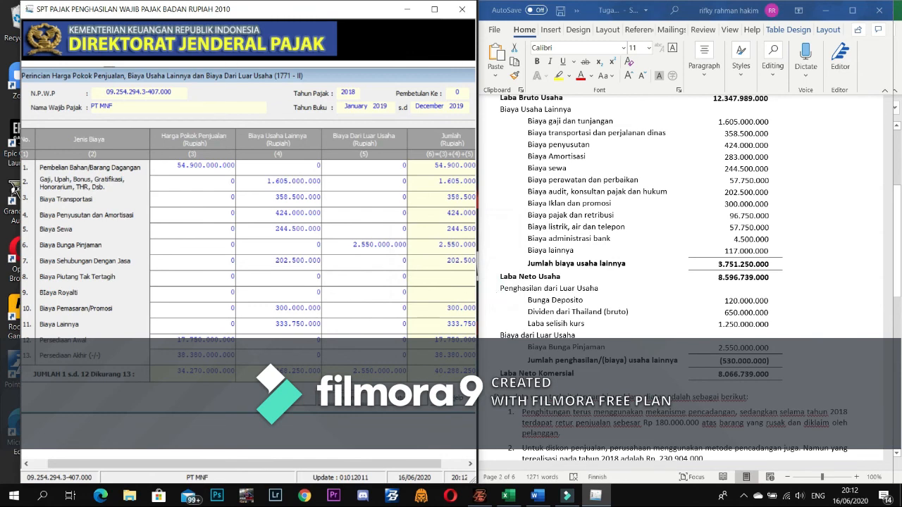
left_click(401, 398)
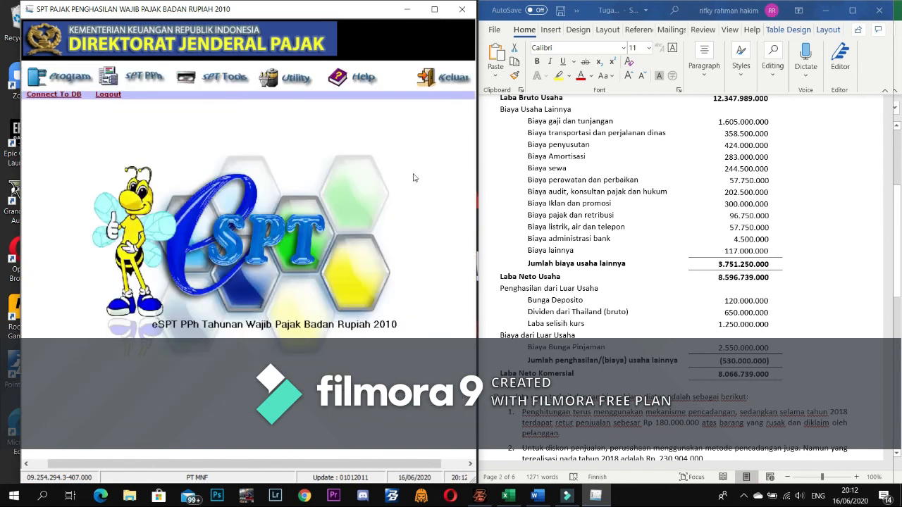